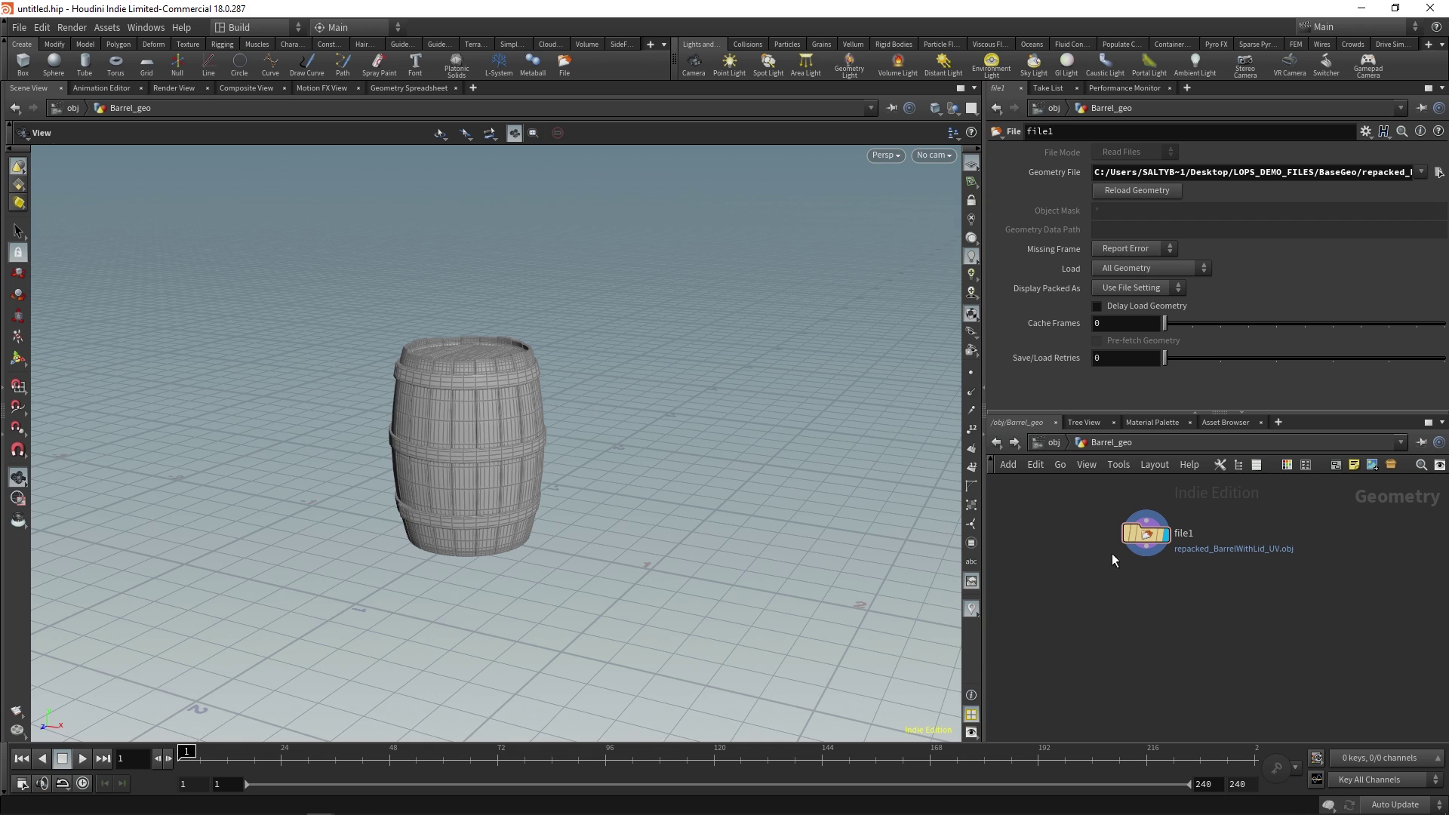
Step: Add a Match Size node after file1 with Justify Y set to Min
{"action": "key", "text": "Tab"}
{"action": "type", "text": "match"}
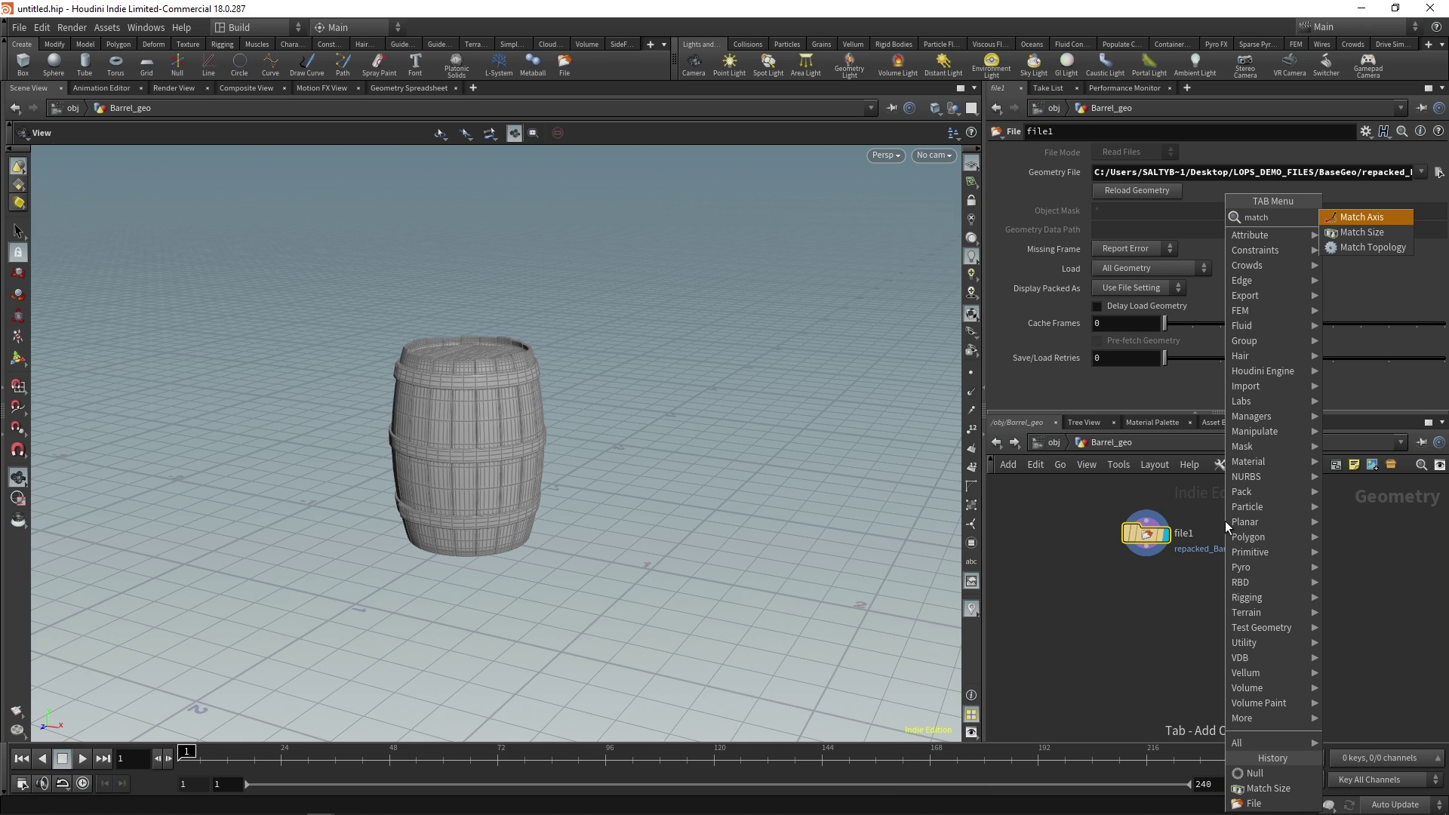
{"action": "key", "text": "Down"}
{"action": "key", "text": "Return"}
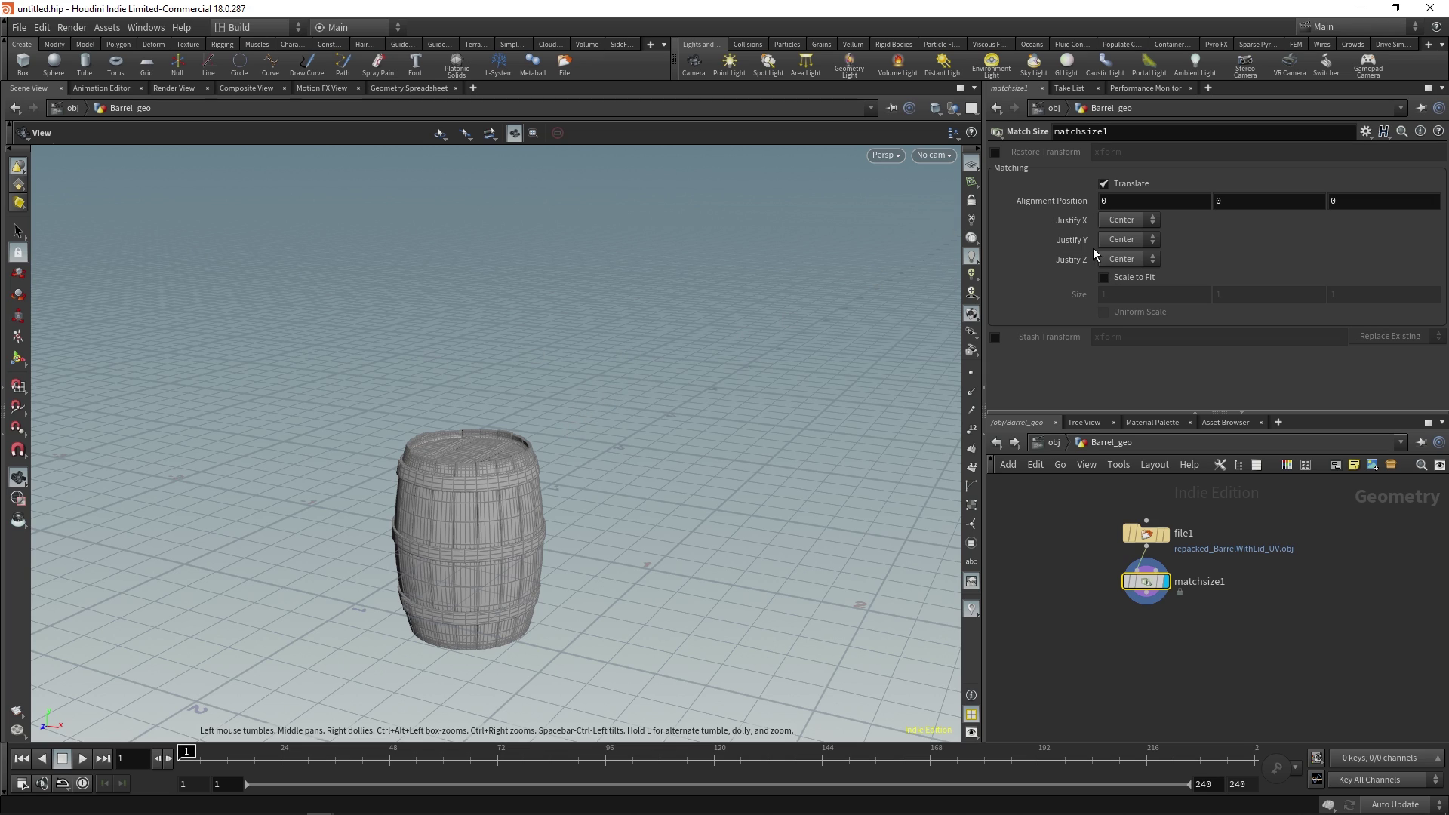
{"action": "left_click", "coordinate": [1127, 239]}
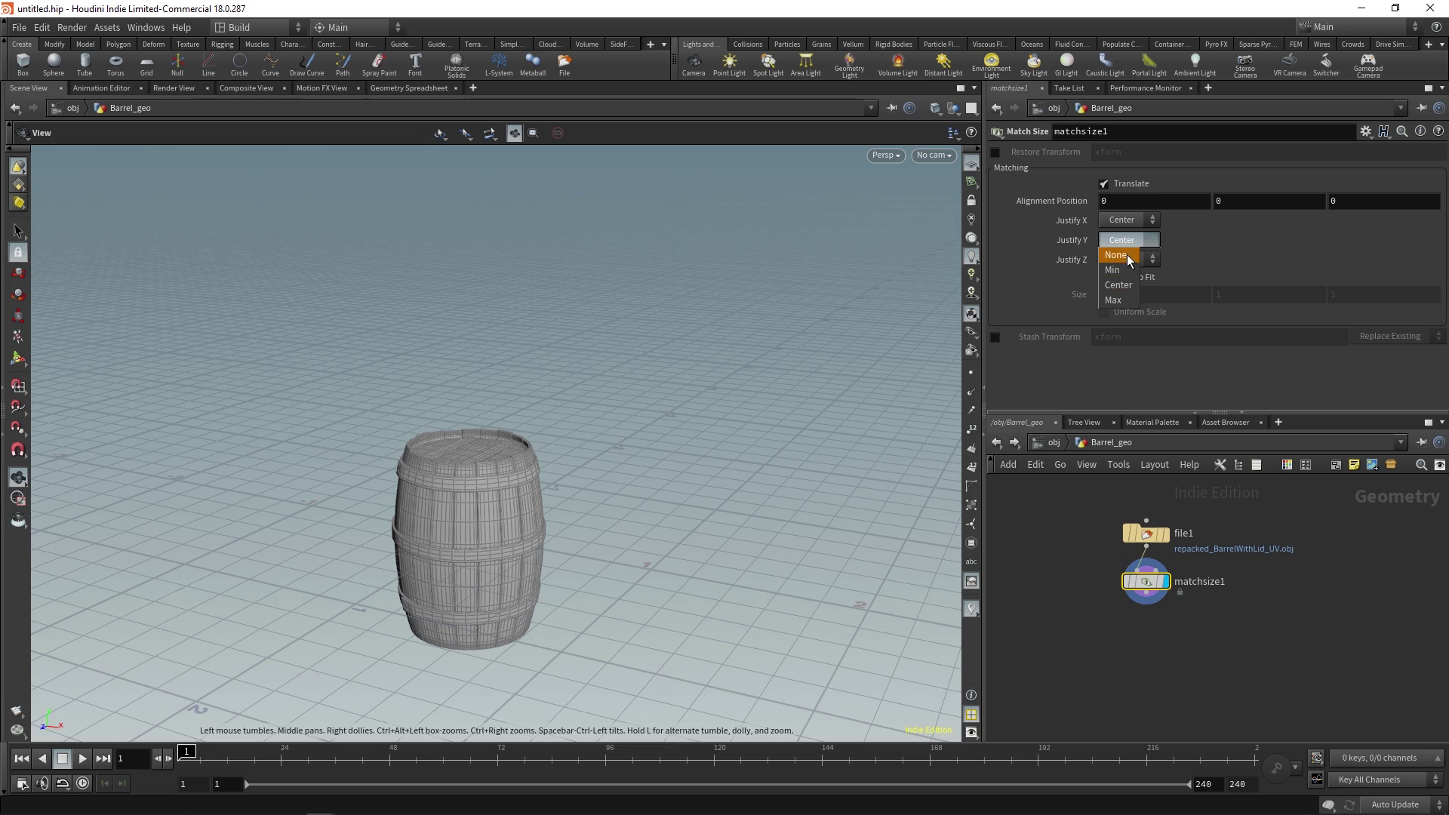
{"action": "left_click", "coordinate": [1131, 271]}
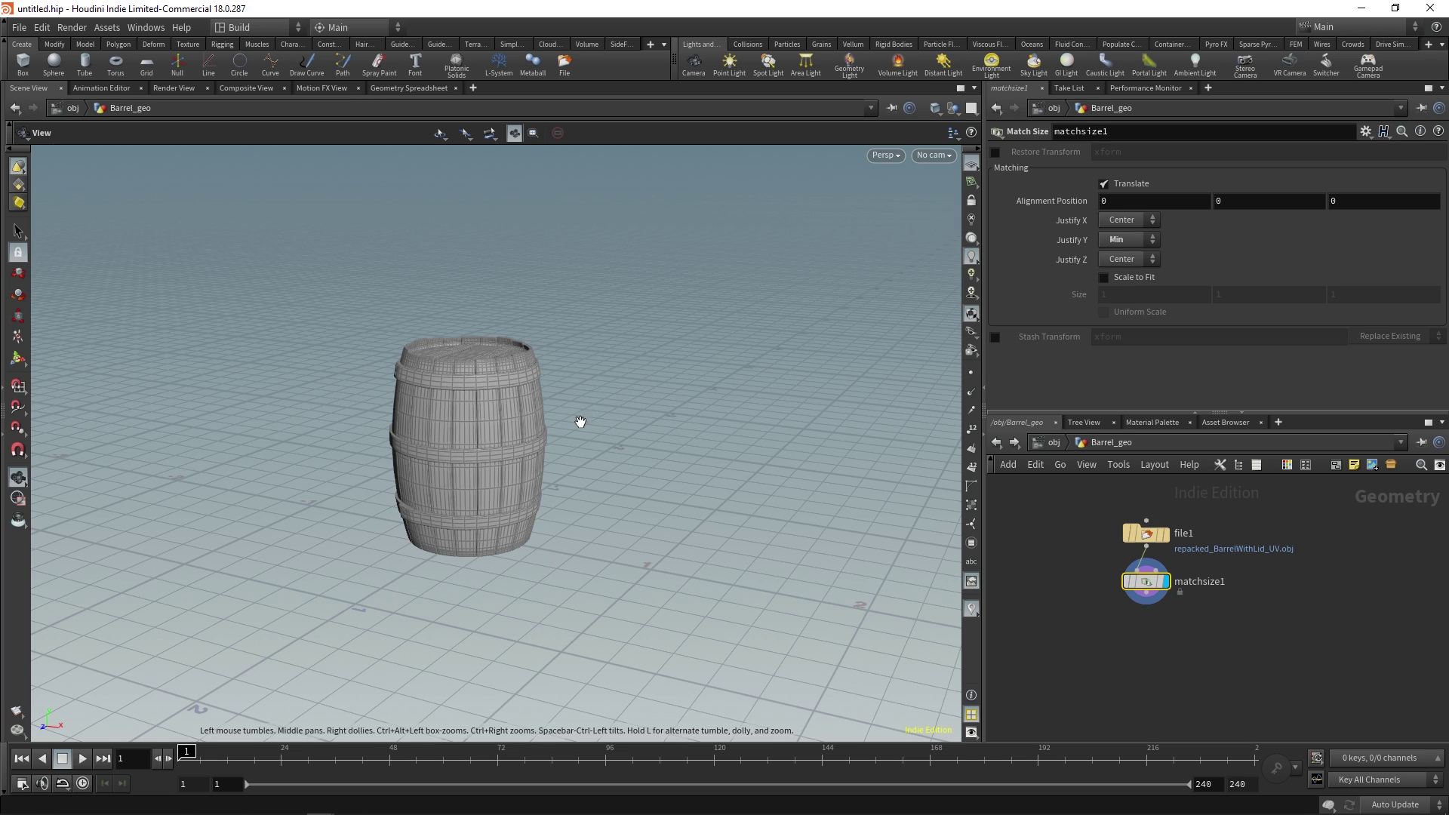
Step: Orbit to check the barrel on the grid, show matchsize1's info, and select the barrel
{"action": "left_click_drag", "start_coordinate": [589, 450], "coordinate": [454, 360]}
{"action": "left_click_drag", "start_coordinate": [545, 407], "coordinate": [531, 460]}
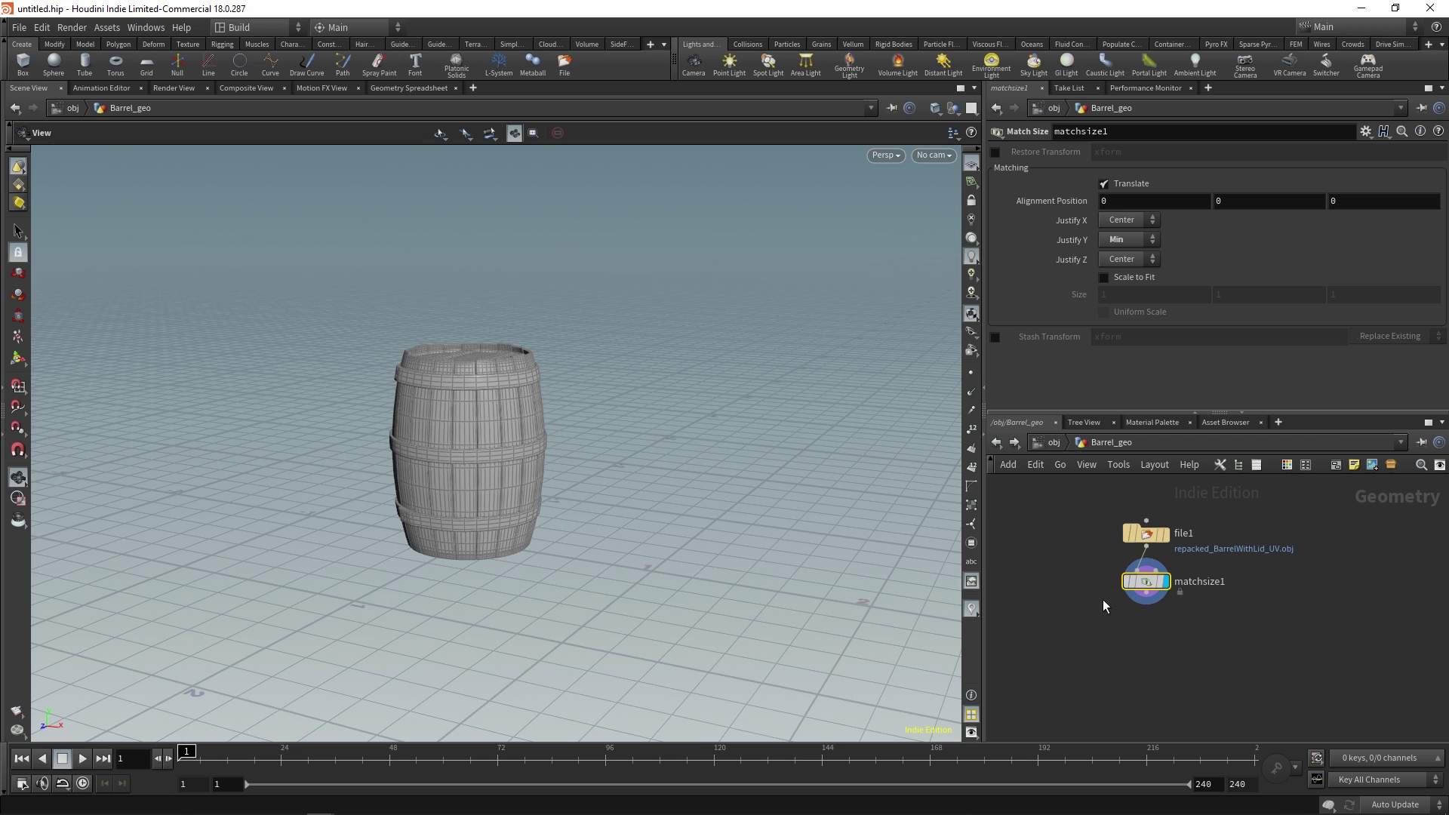
{"action": "left_click", "coordinate": [1145, 581]}
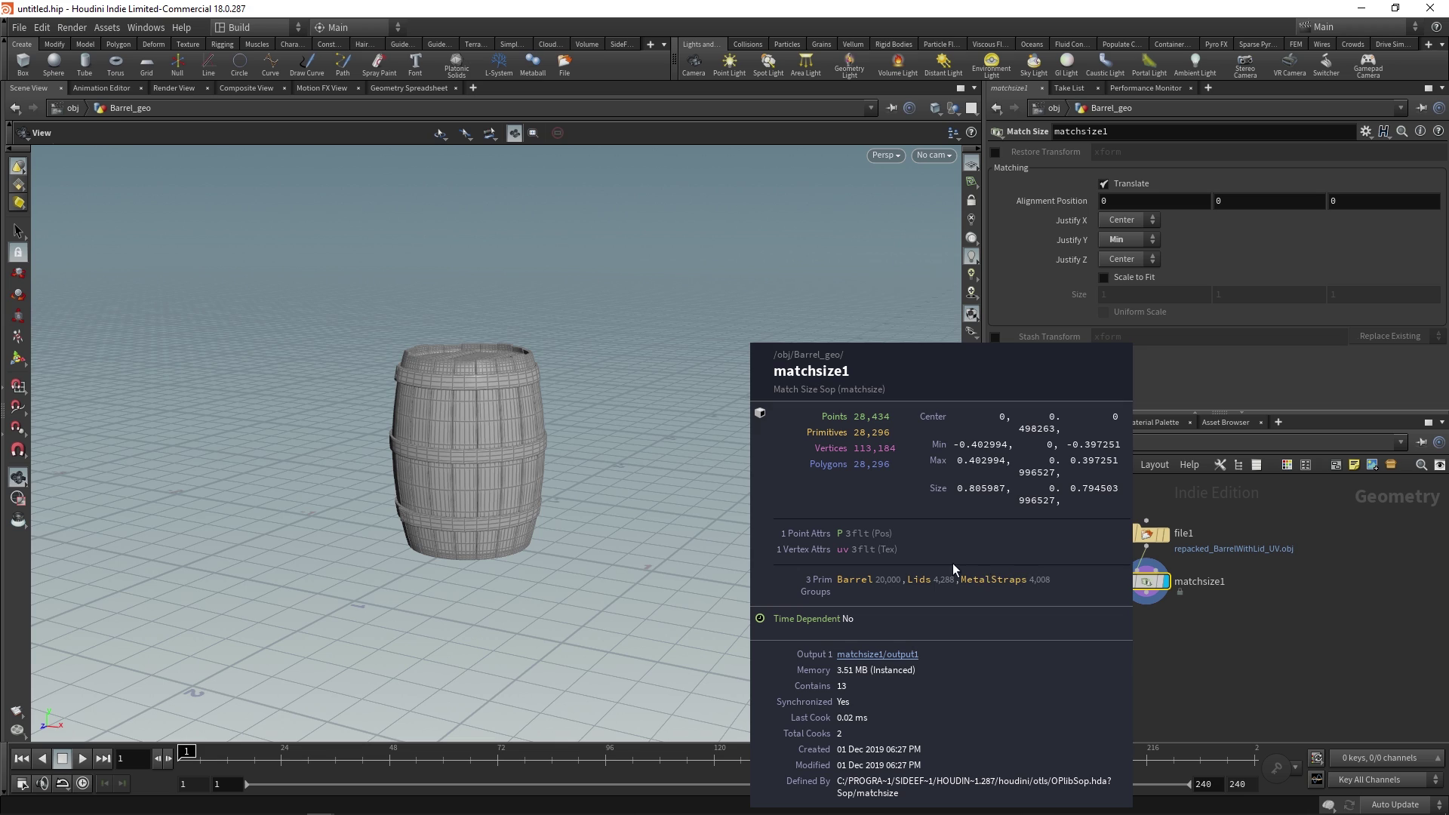
{"action": "left_click", "coordinate": [18, 231]}
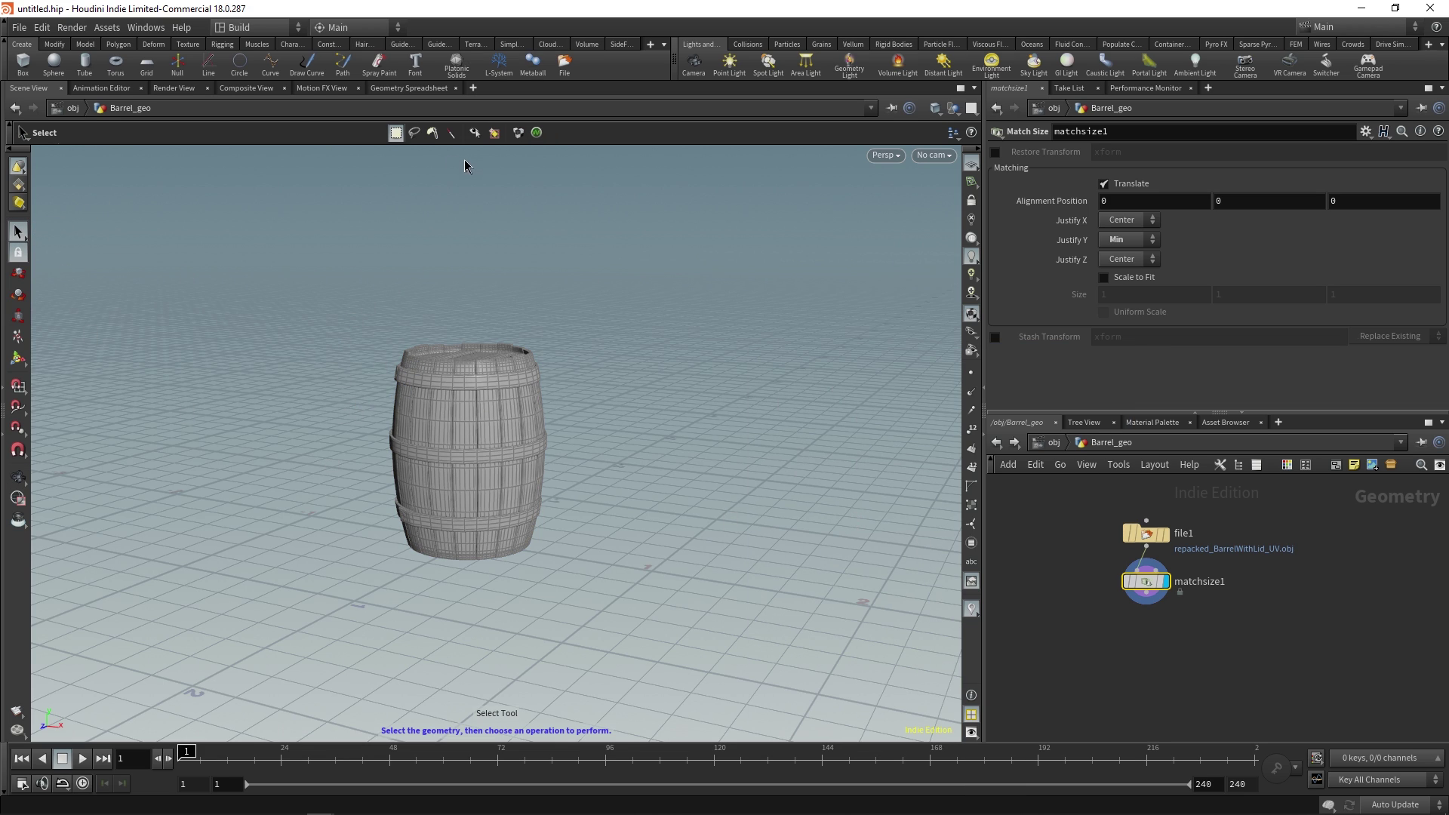
{"action": "left_click", "coordinate": [444, 424]}
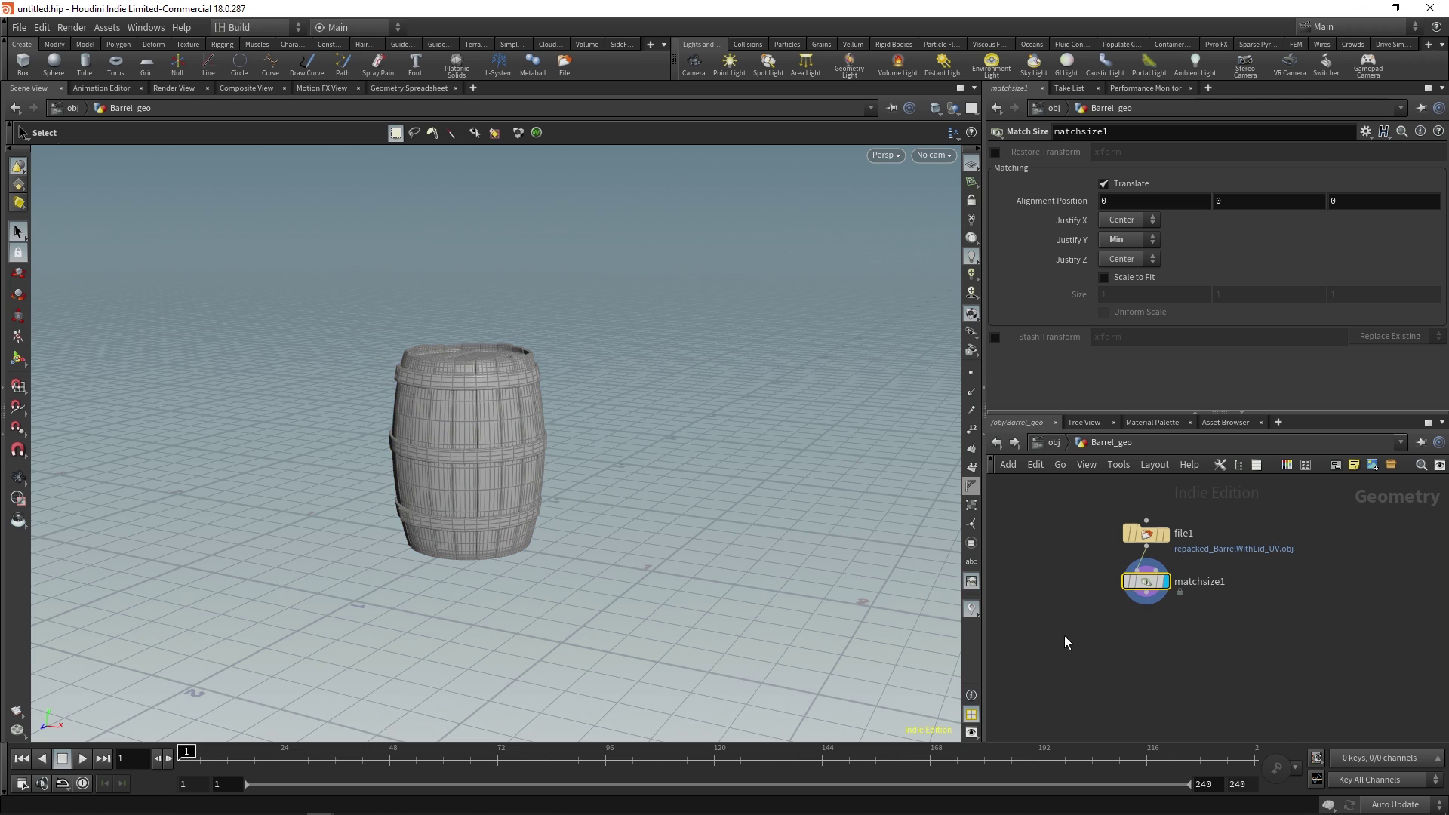
Step: Add a null below matchsize1 and name it Barrels_OUT
{"action": "key", "text": "Tab"}
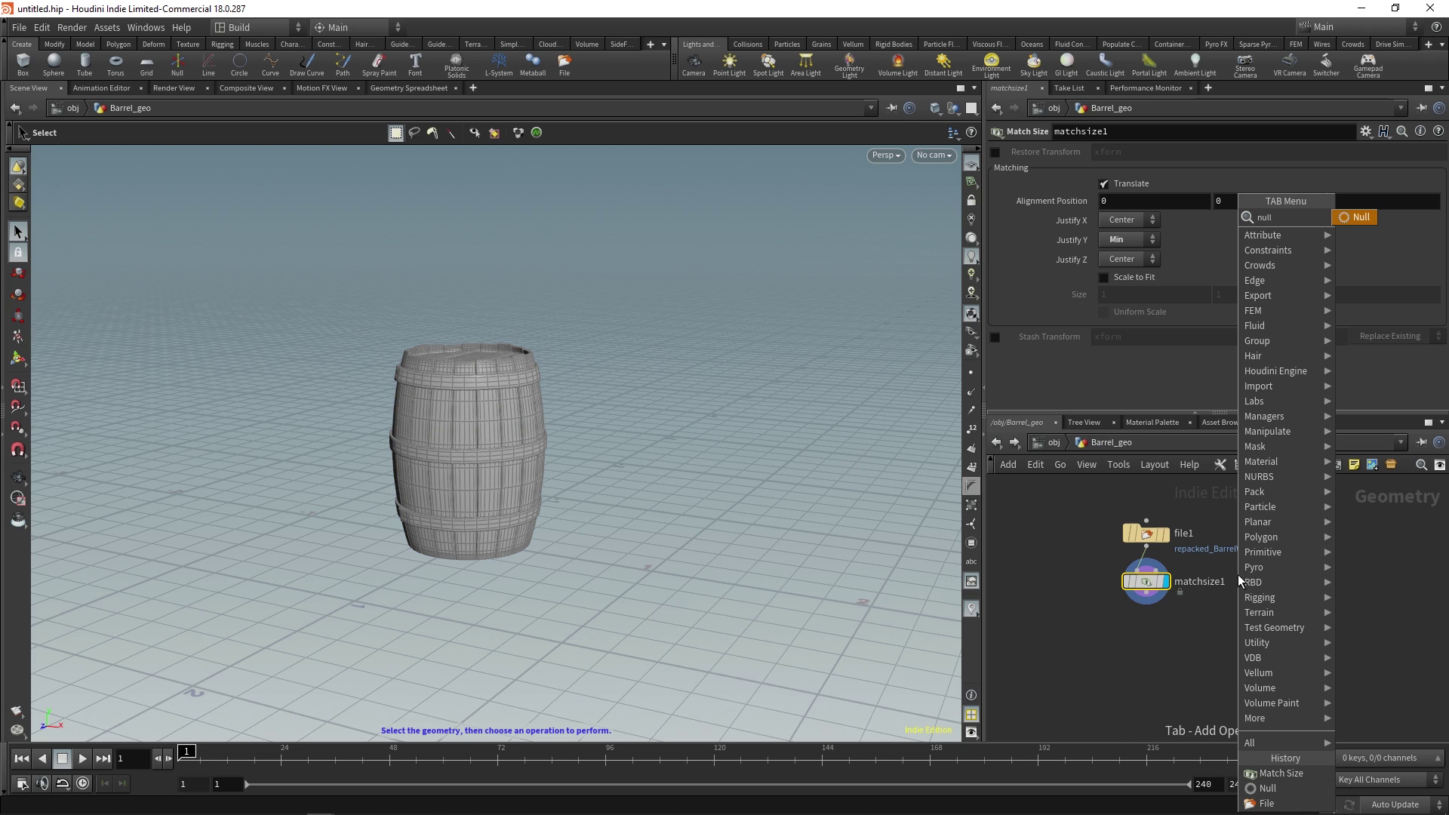
{"action": "type", "text": "null"}
{"action": "key", "text": "Return"}
{"action": "double_click", "coordinate": [1177, 632]}
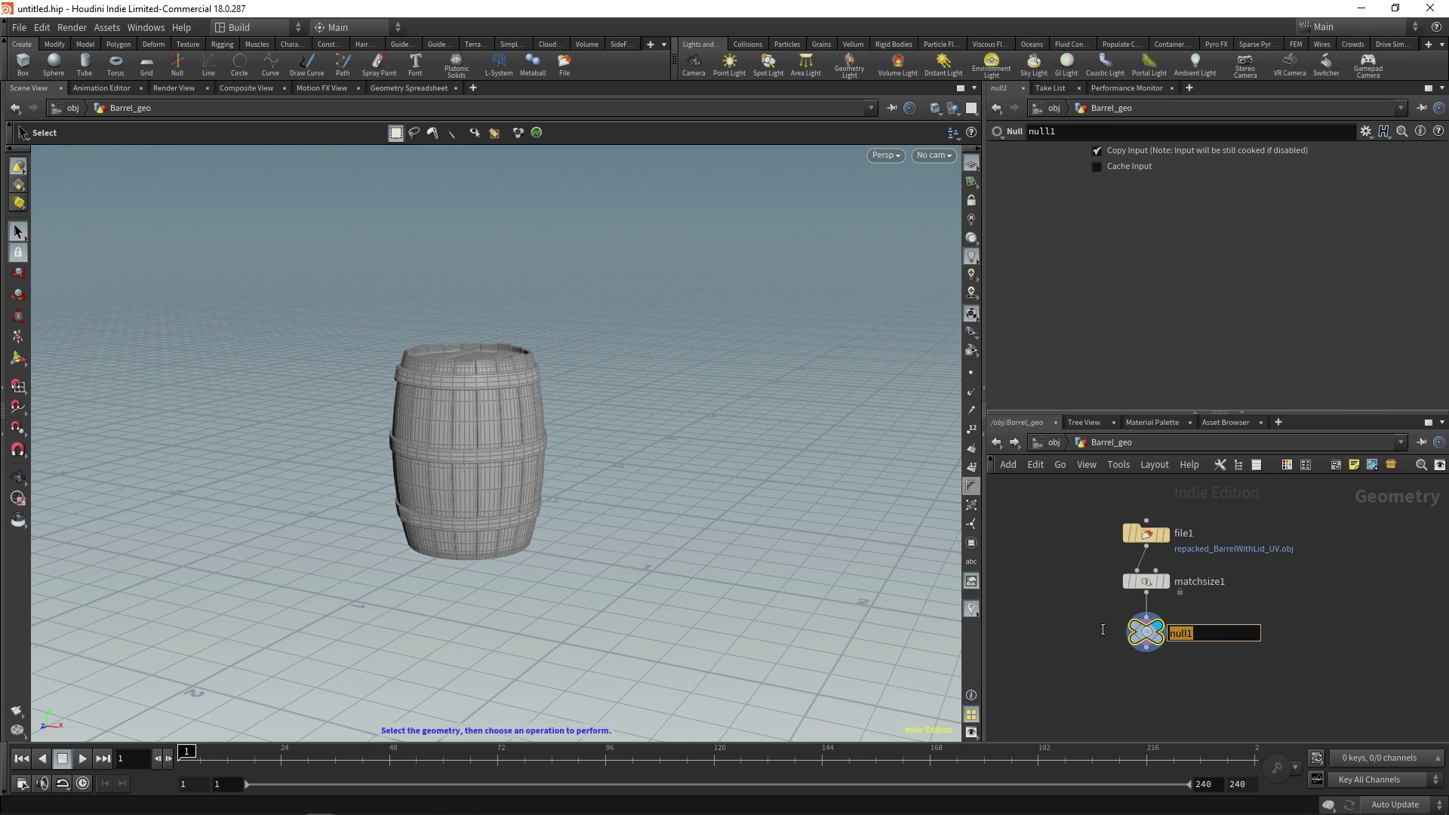
{"action": "type", "text": "Barrels_OUT"}
{"action": "key", "text": "Return"}
Step: At /obj, delete lopnet1 and create a new LOP Network below Barrel_geo
{"action": "left_click", "coordinate": [1054, 443]}
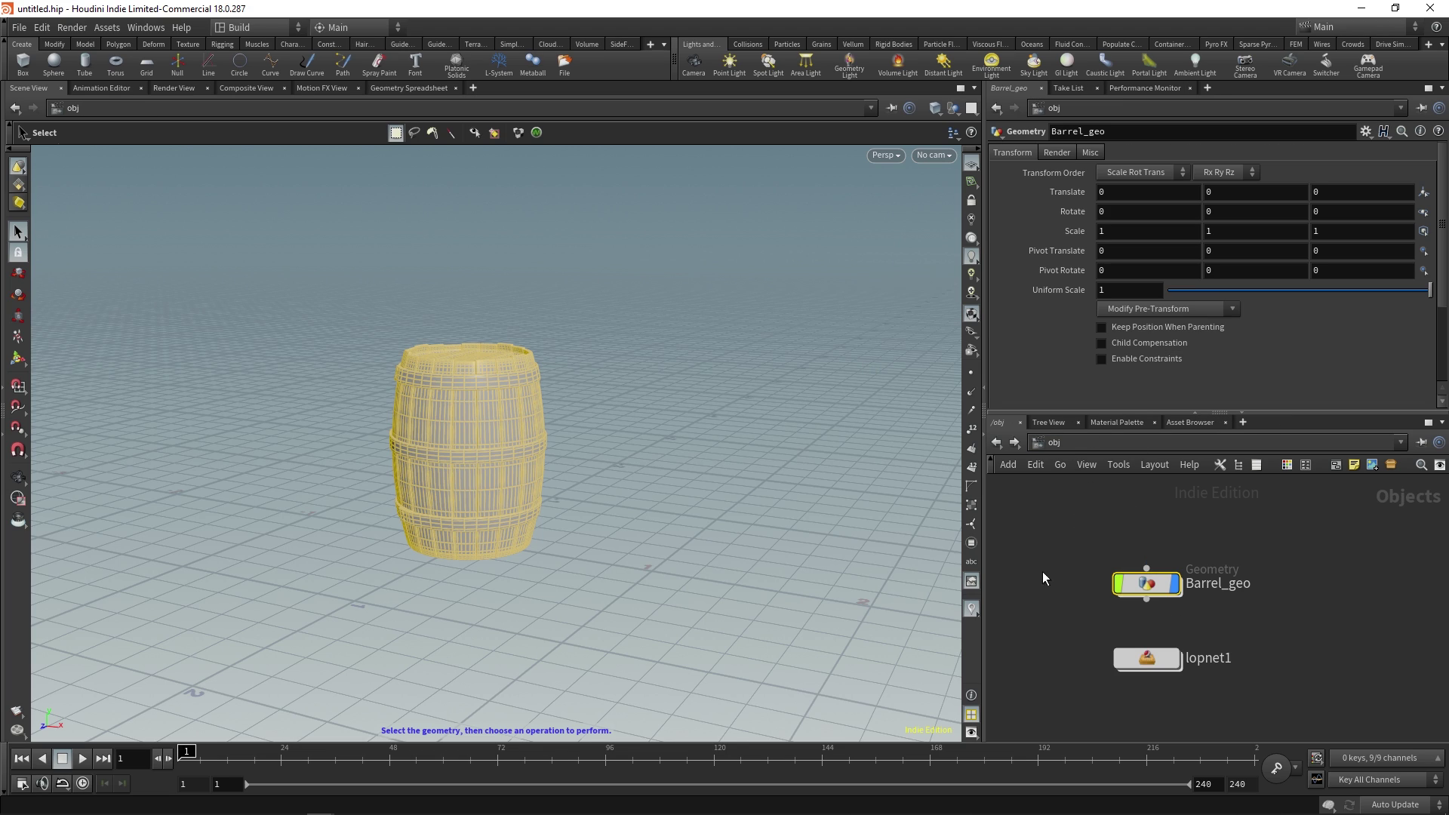
{"action": "left_click", "coordinate": [1162, 659]}
{"action": "key", "text": "Delete"}
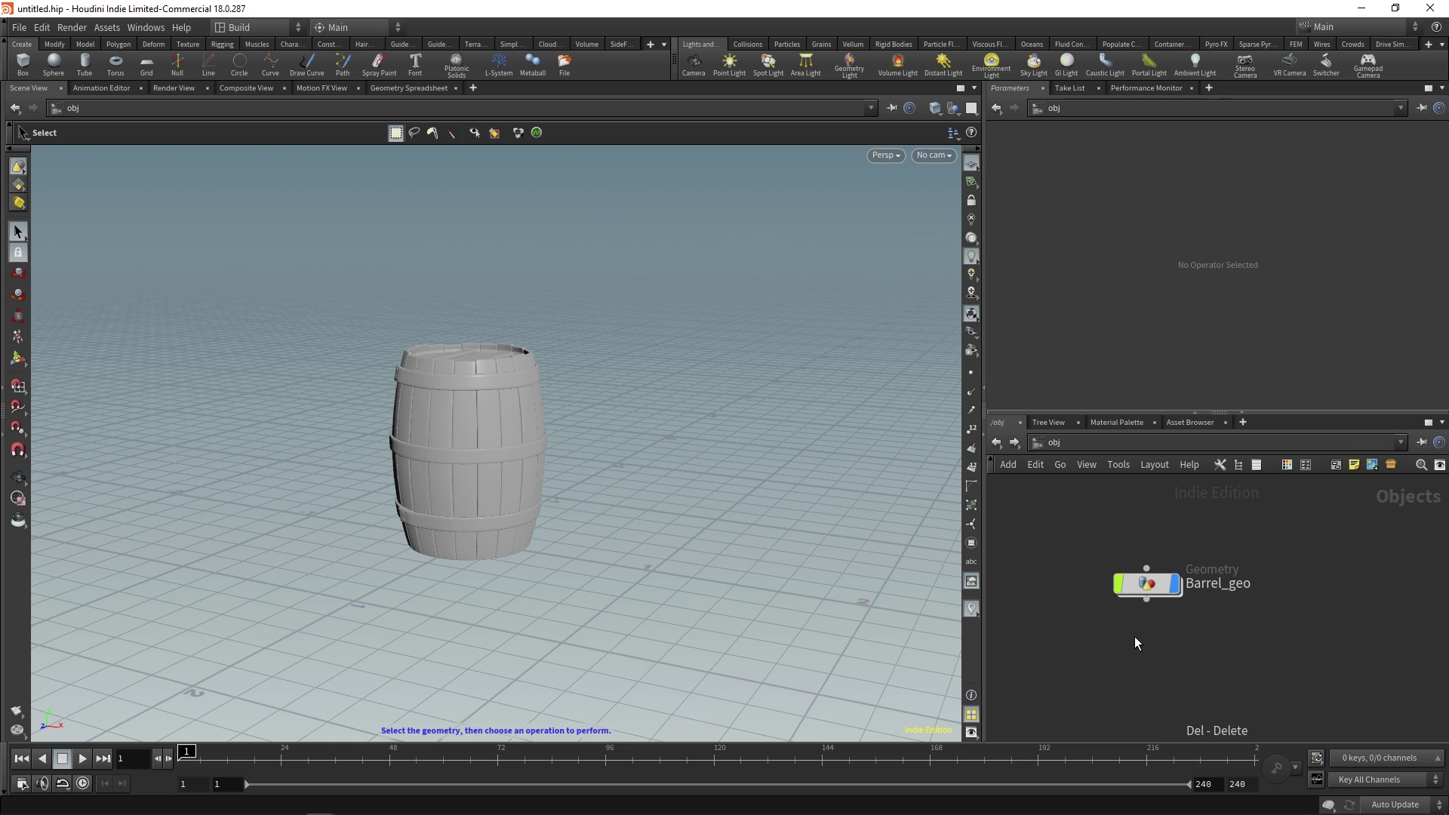
{"action": "key", "text": "Tab"}
{"action": "type", "text": "lop"}
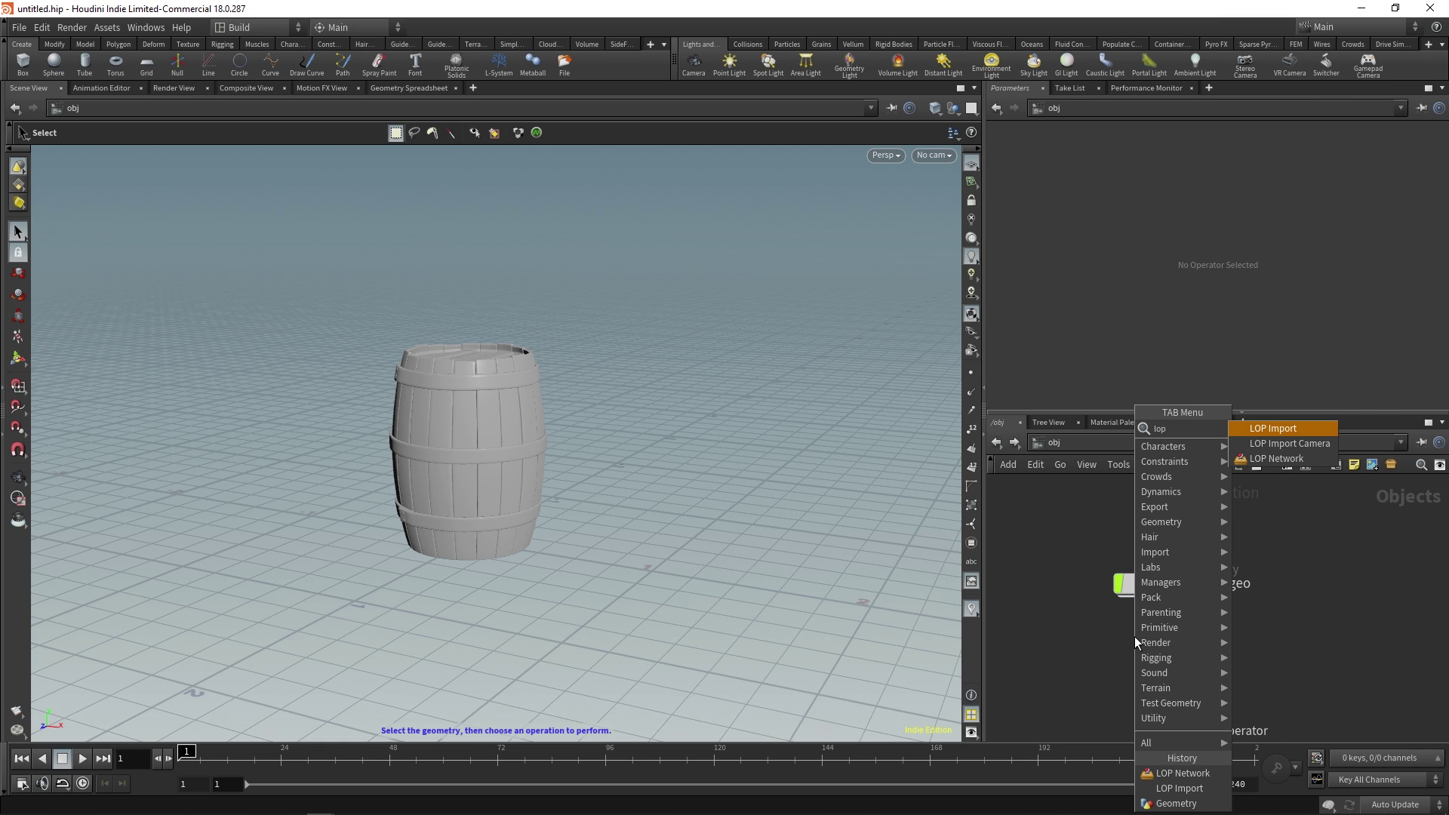
{"action": "key", "text": "Down"}
{"action": "key", "text": "Down"}
{"action": "key", "text": "Return"}
{"action": "left_click", "coordinate": [1168, 647]}
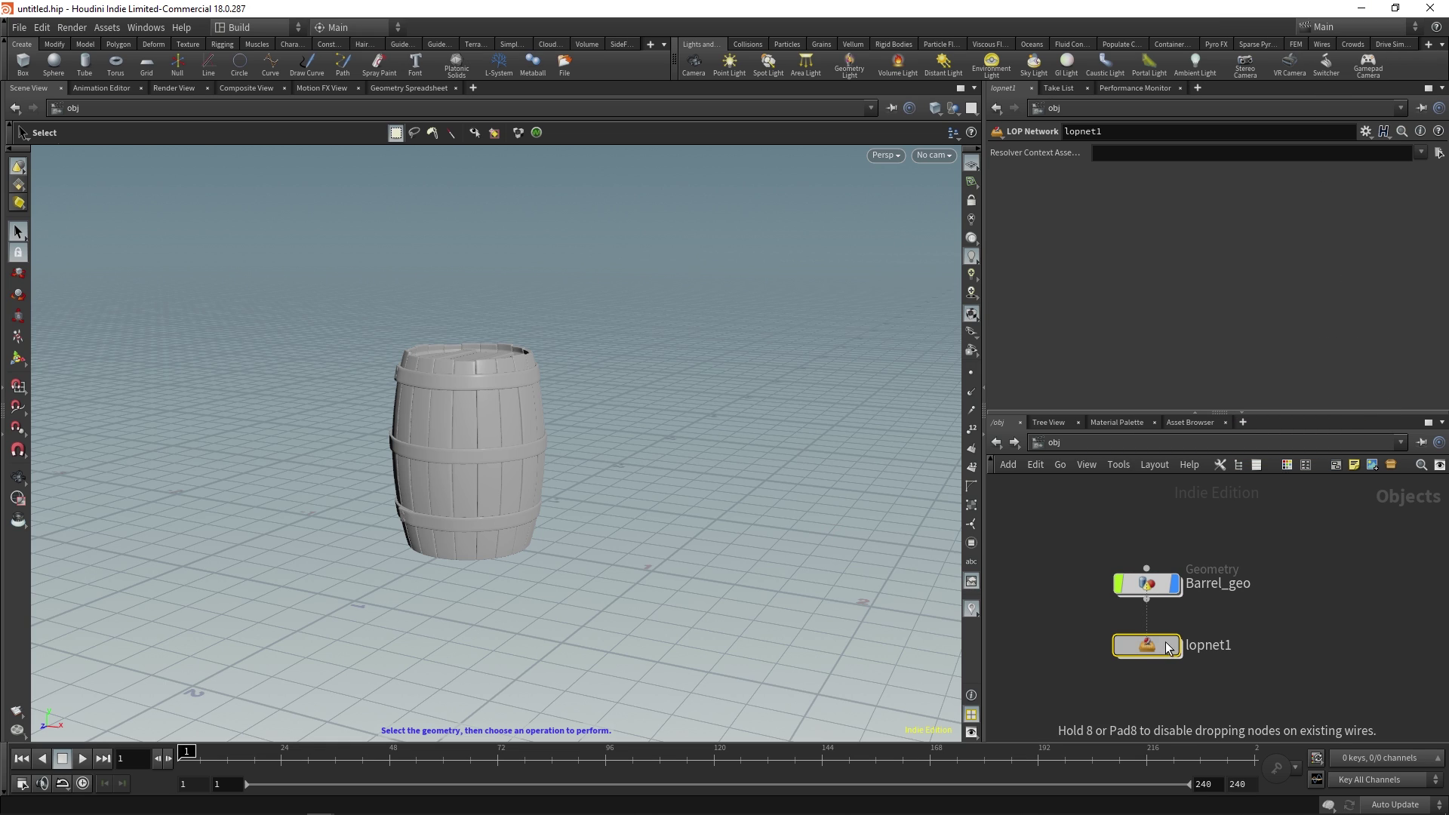
Step: Glance at the stage network, then return to /obj and dive inside lopnet1
{"action": "left_click", "coordinate": [1060, 443]}
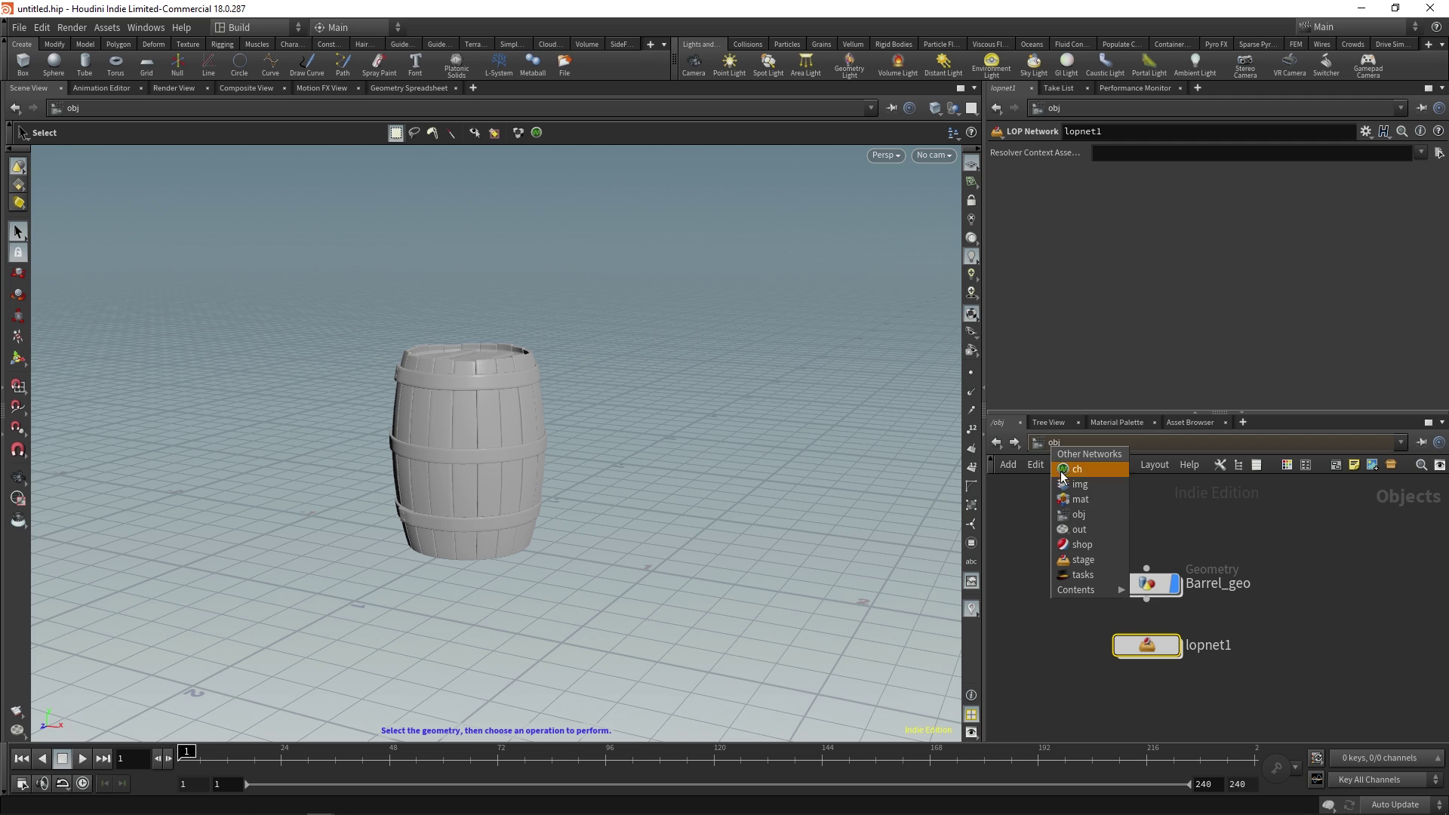
{"action": "left_click", "coordinate": [1087, 560]}
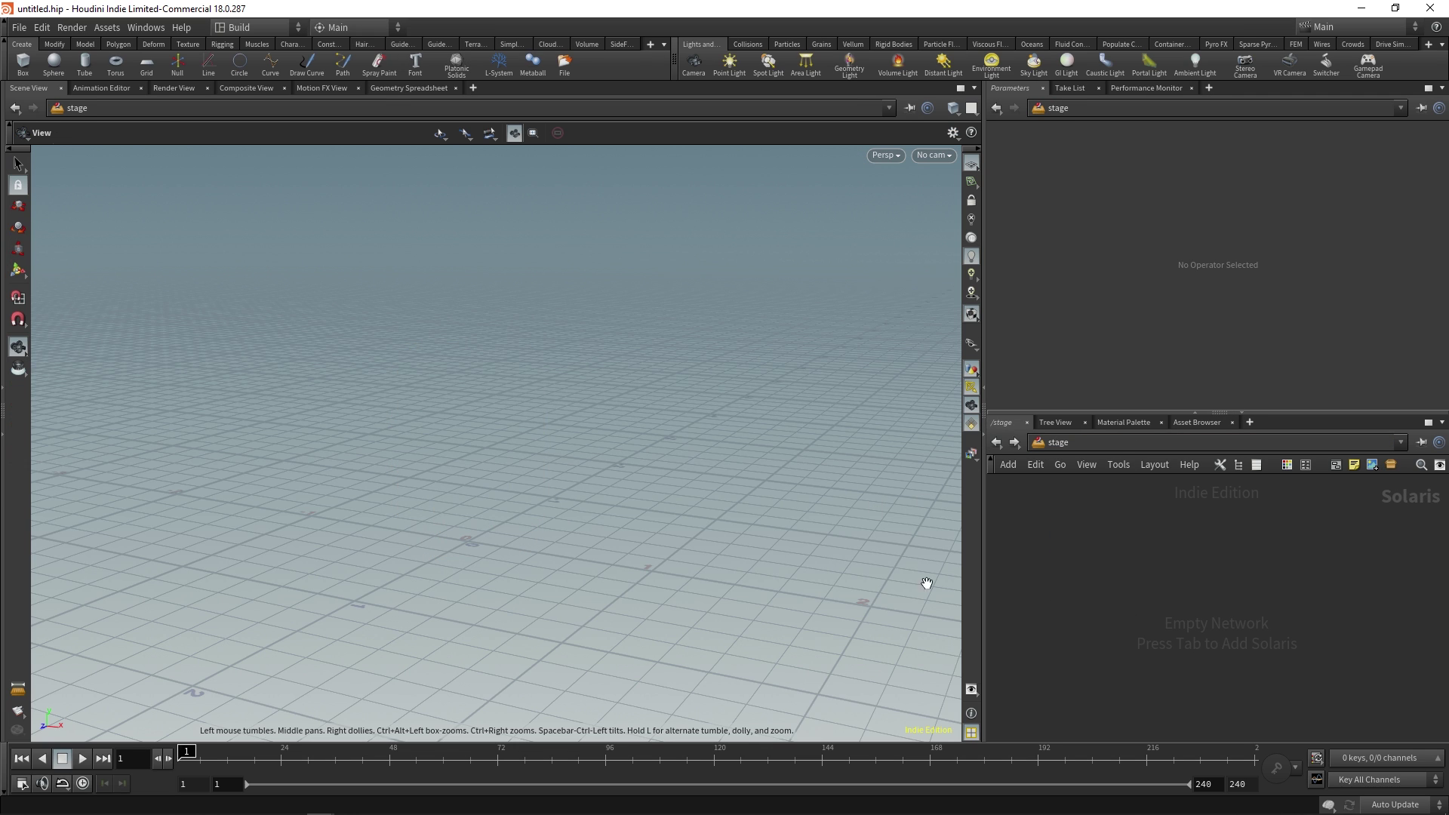
{"action": "left_click", "coordinate": [998, 443]}
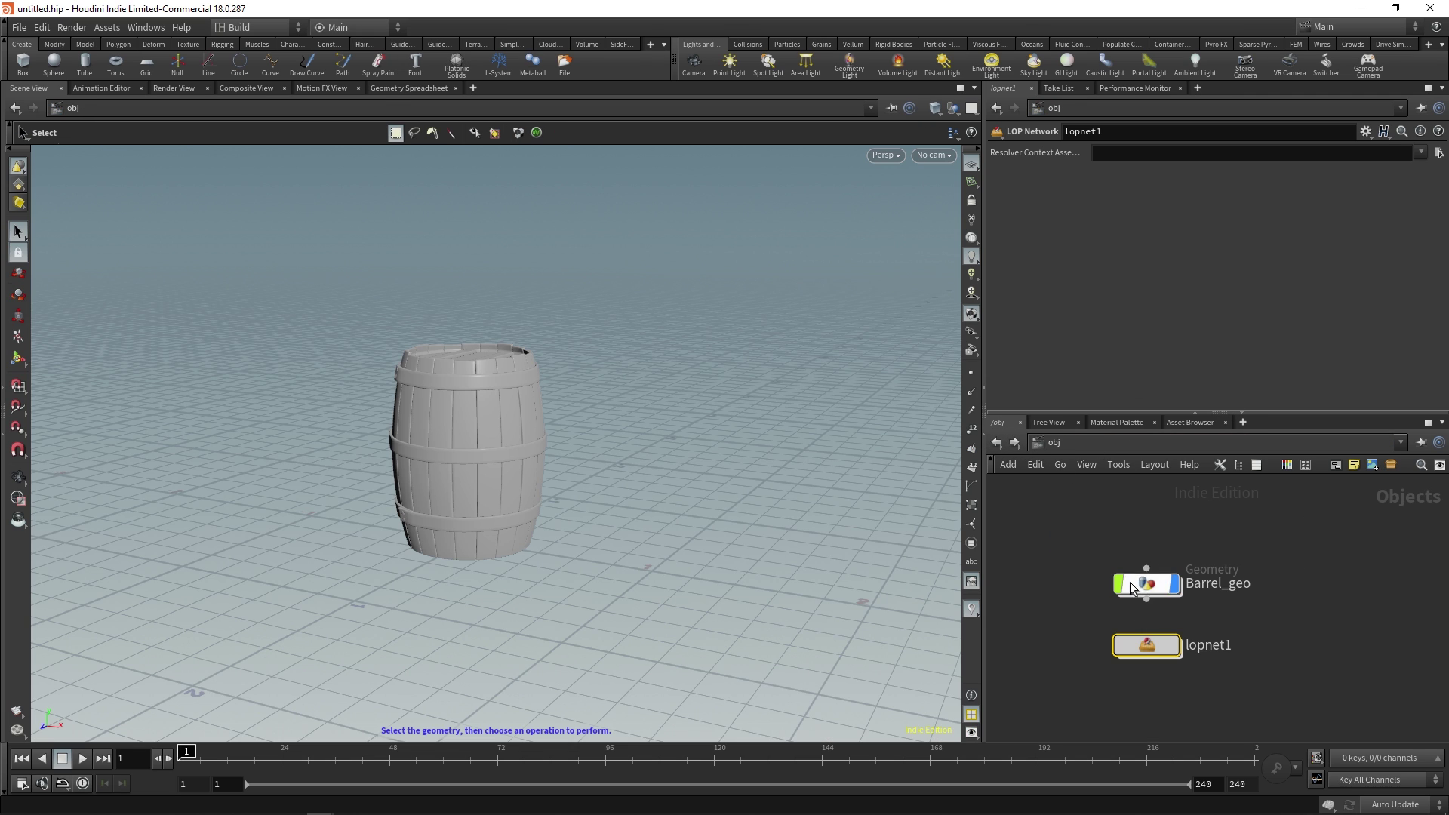
{"action": "key", "text": "Return"}
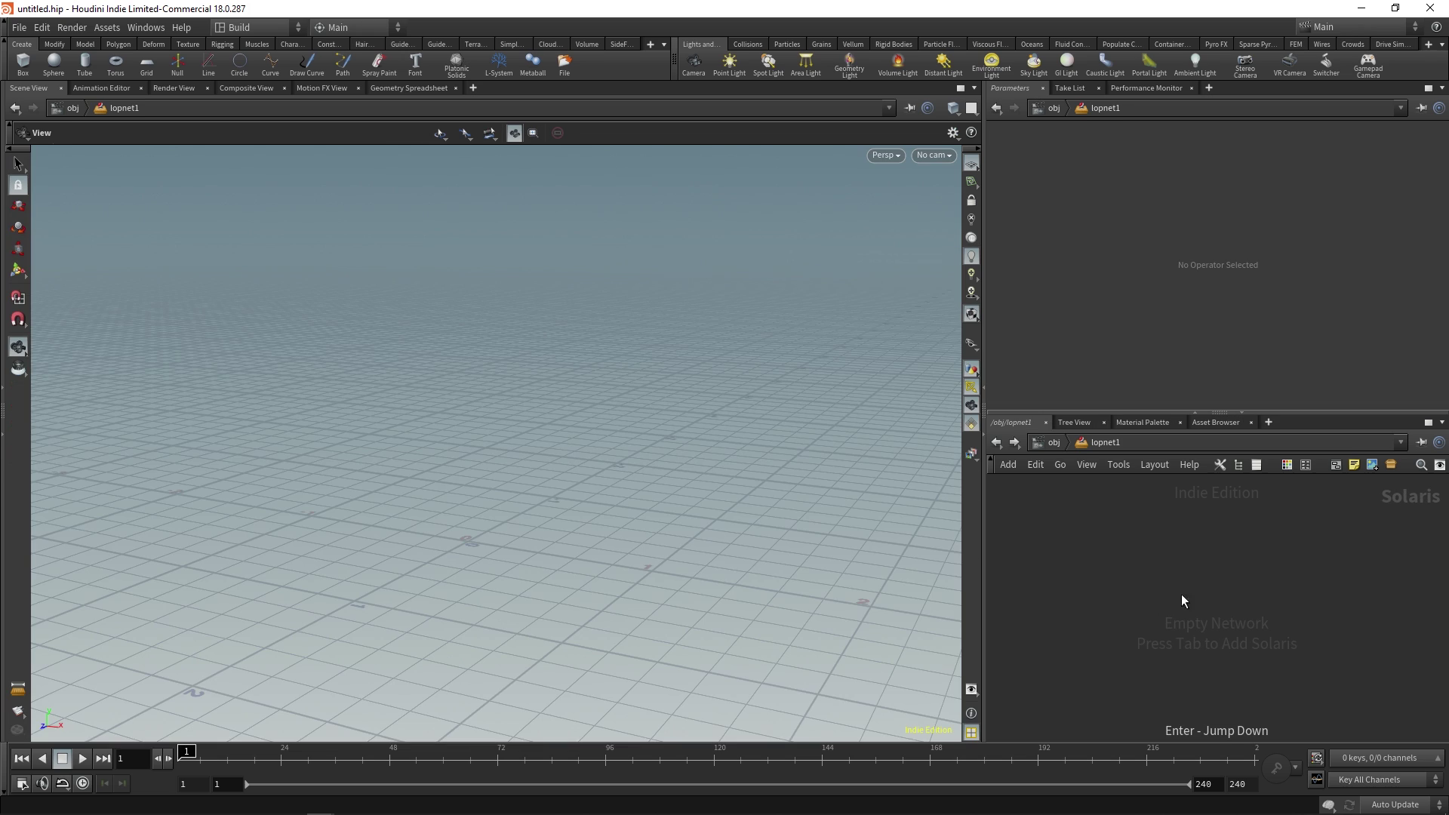
Step: Add a SOP Import LOP whose SOP Path points to /obj/Barrel_geo/Barrels_OUT
{"action": "key", "text": "Tab"}
{"action": "type", "text": "sop"}
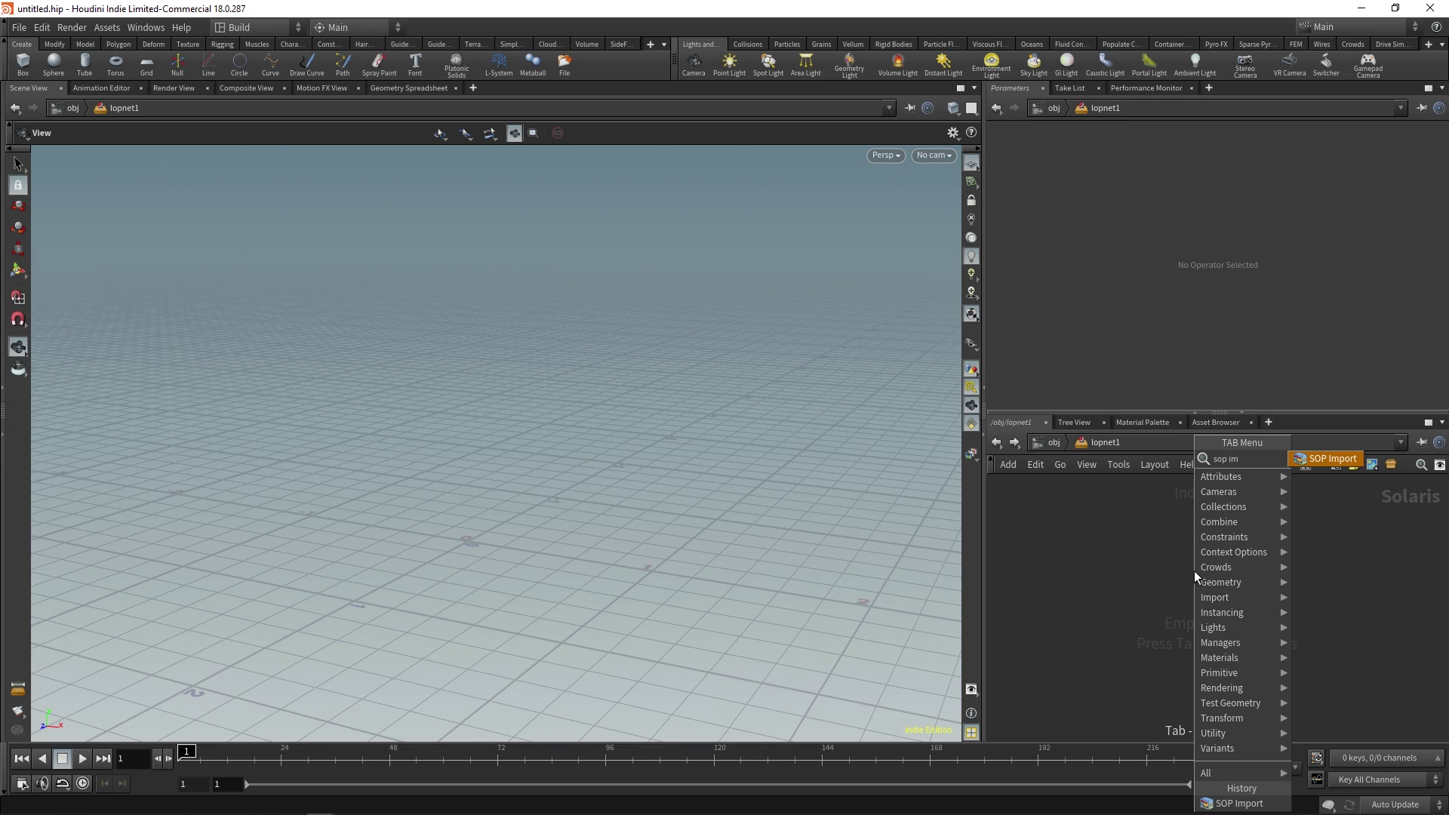
{"action": "key", "text": "Return"}
{"action": "left_click", "coordinate": [1193, 570]}
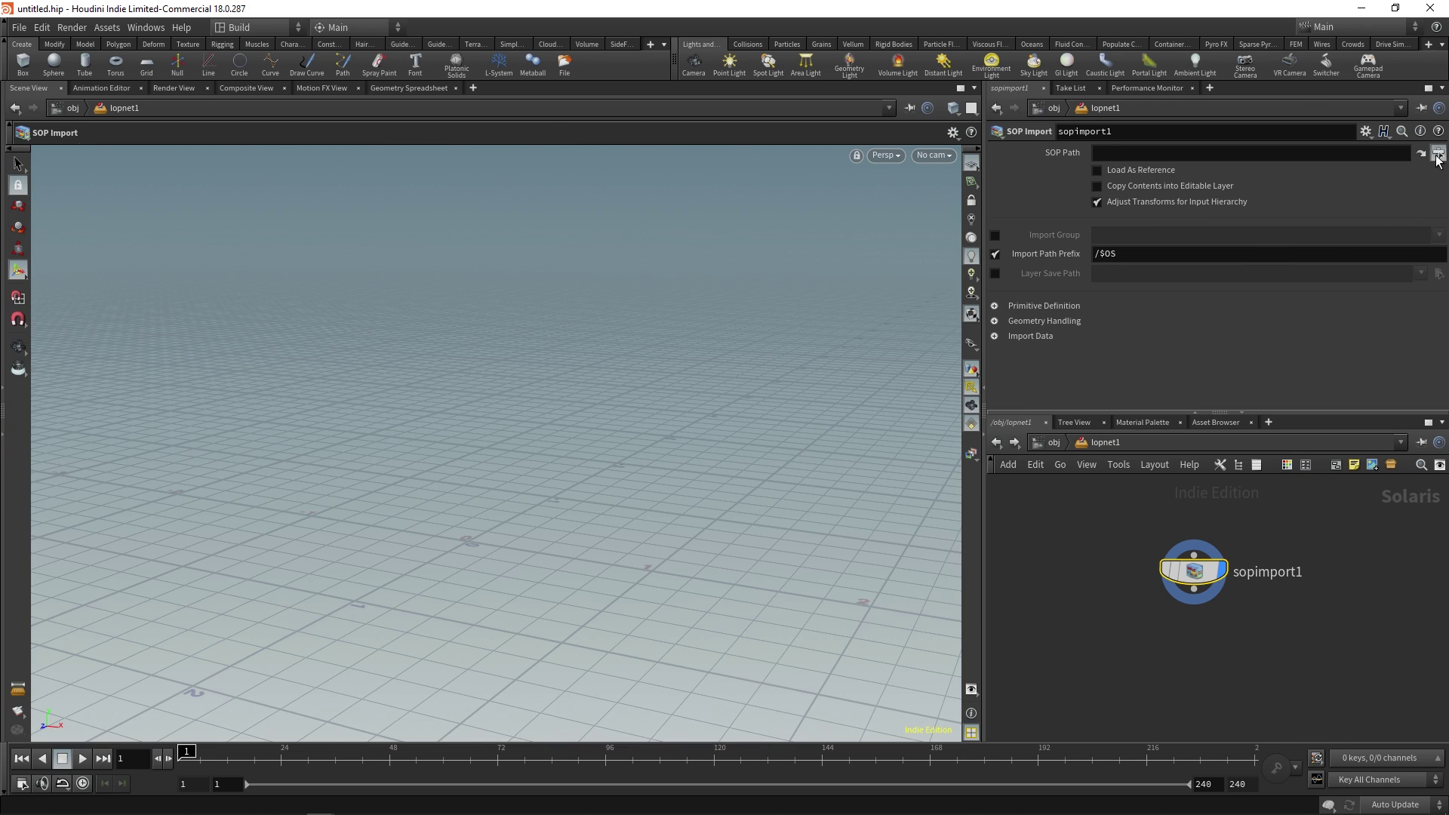
{"action": "left_click", "coordinate": [1439, 152]}
{"action": "left_click_drag", "start_coordinate": [1340, 35], "coordinate": [1219, 105]}
{"action": "left_click", "coordinate": [1249, 164]}
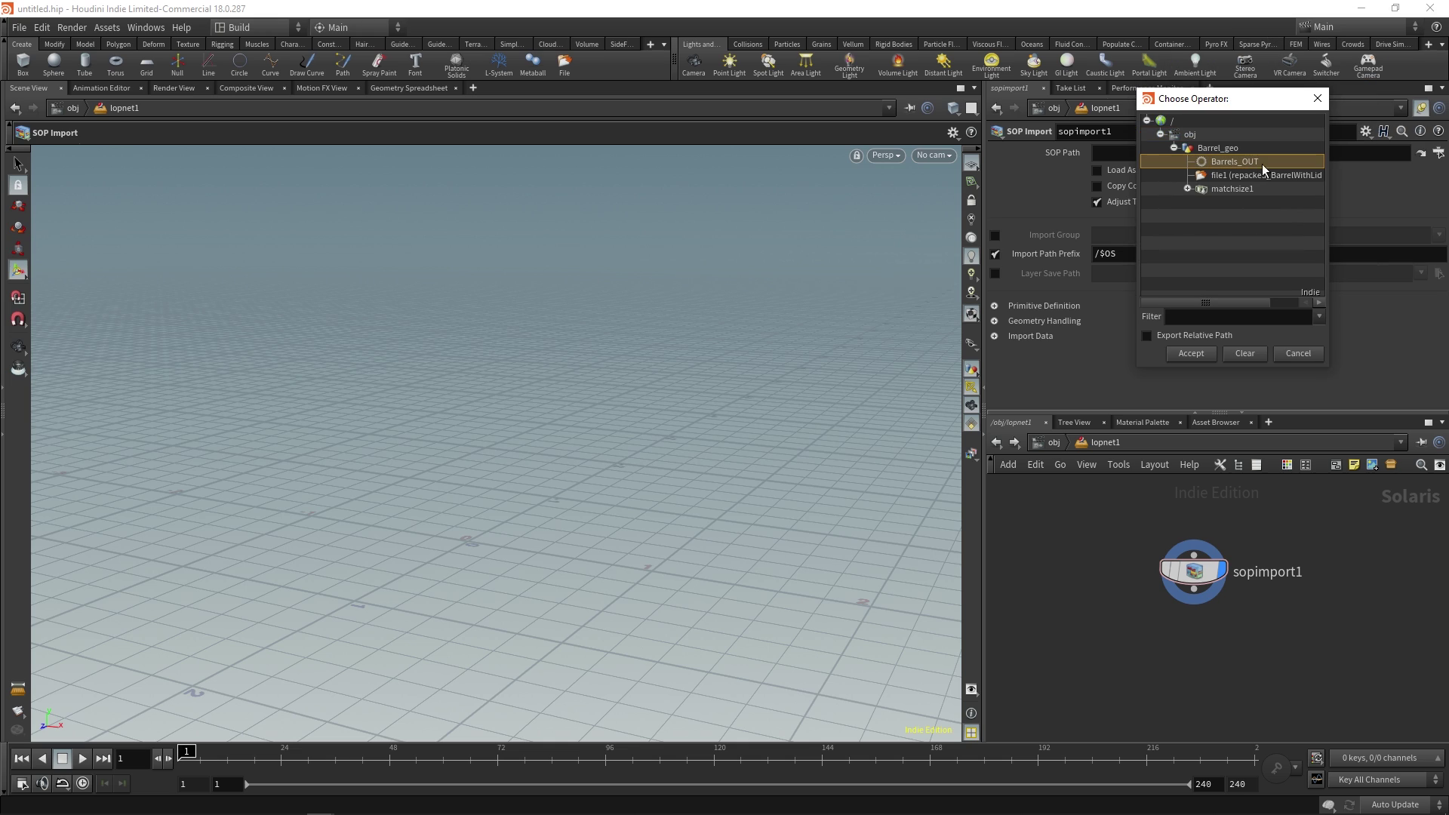
{"action": "left_click", "coordinate": [1196, 355]}
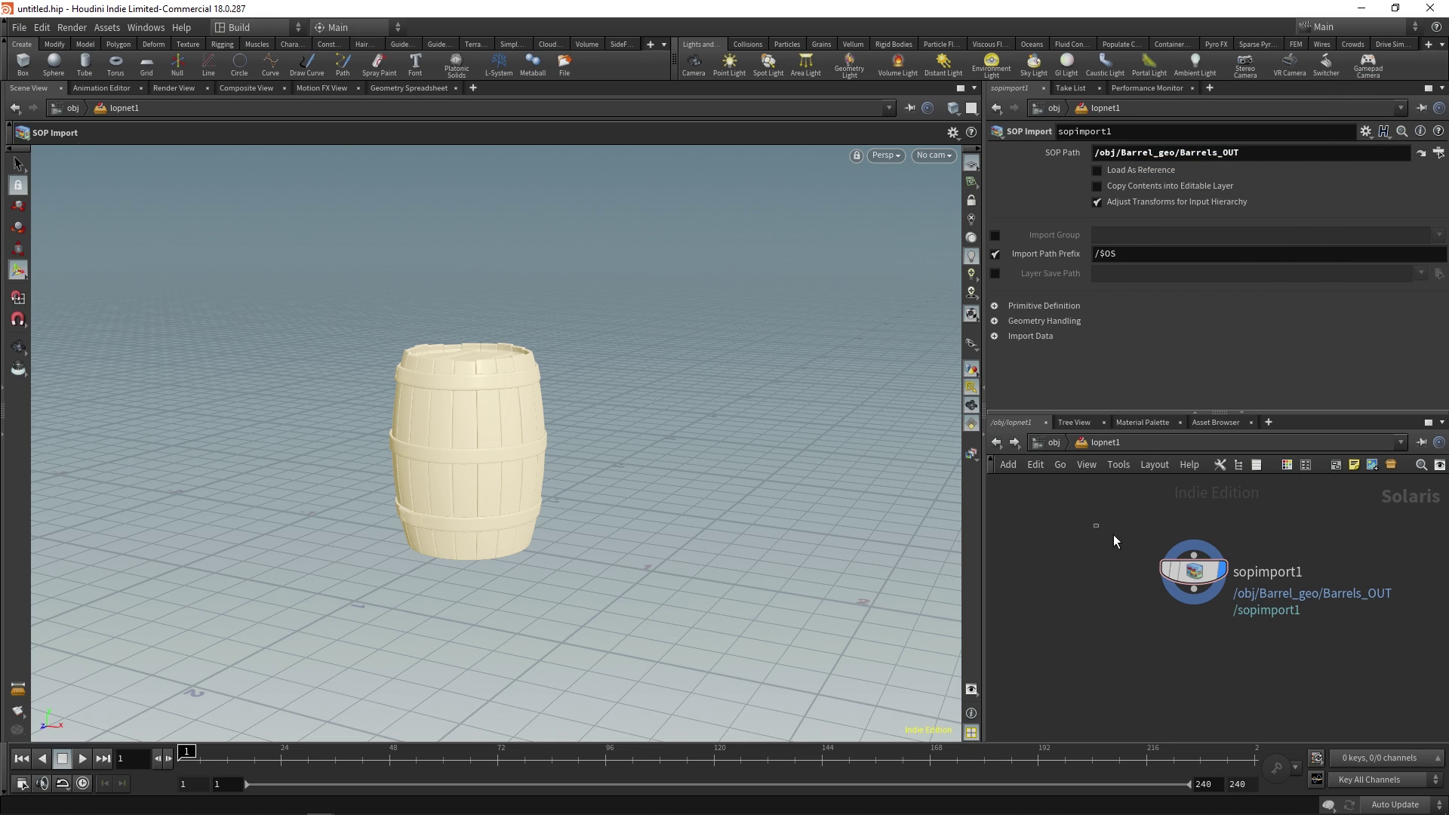
{"action": "middle_click_drag", "start_coordinate": [1143, 581], "coordinate": [1153, 562]}
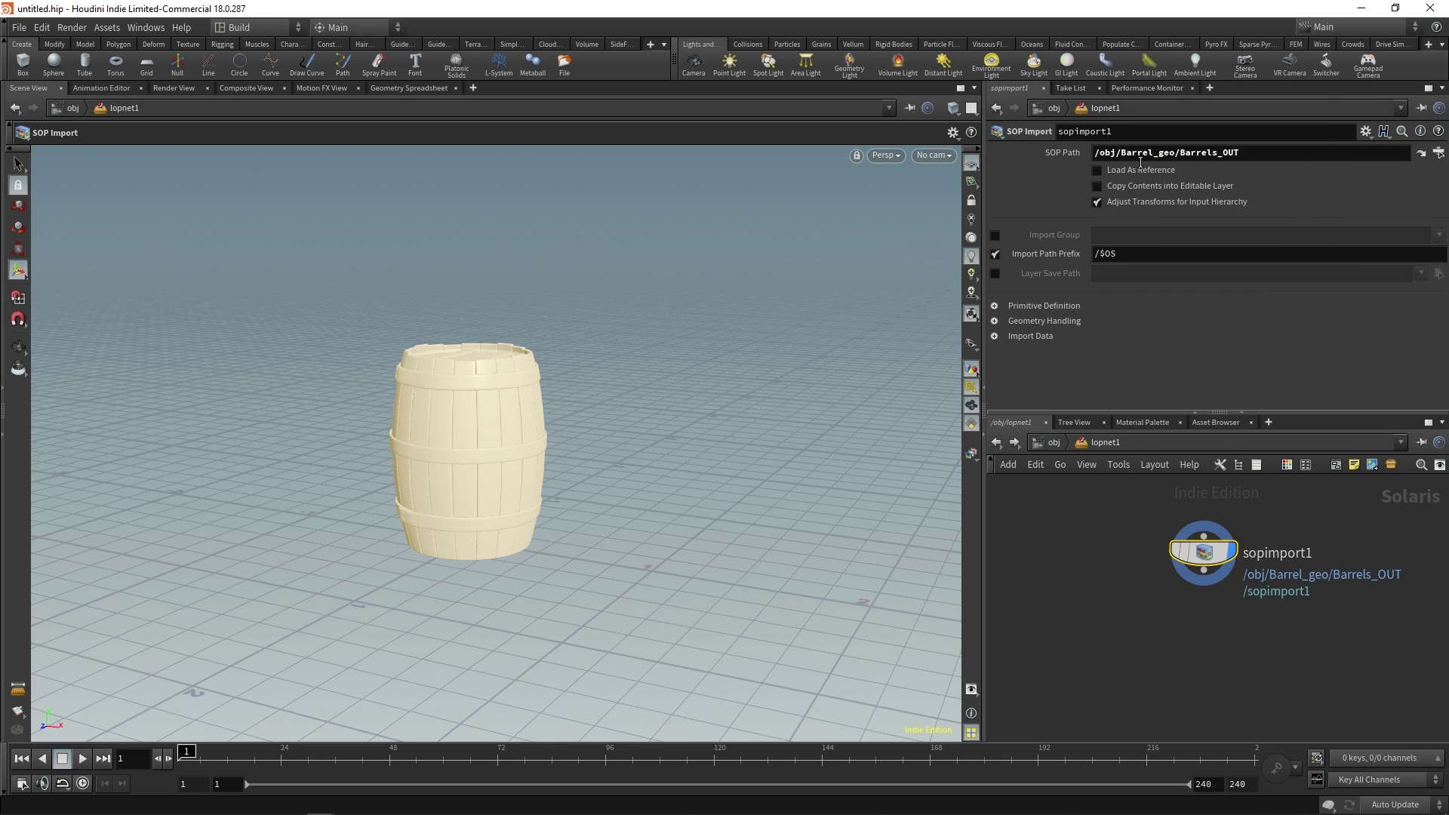
{"action": "mouse_move", "coordinate": [1135, 165]}
{"action": "middle_click_drag", "start_coordinate": [1131, 609], "coordinate": [1127, 603]}
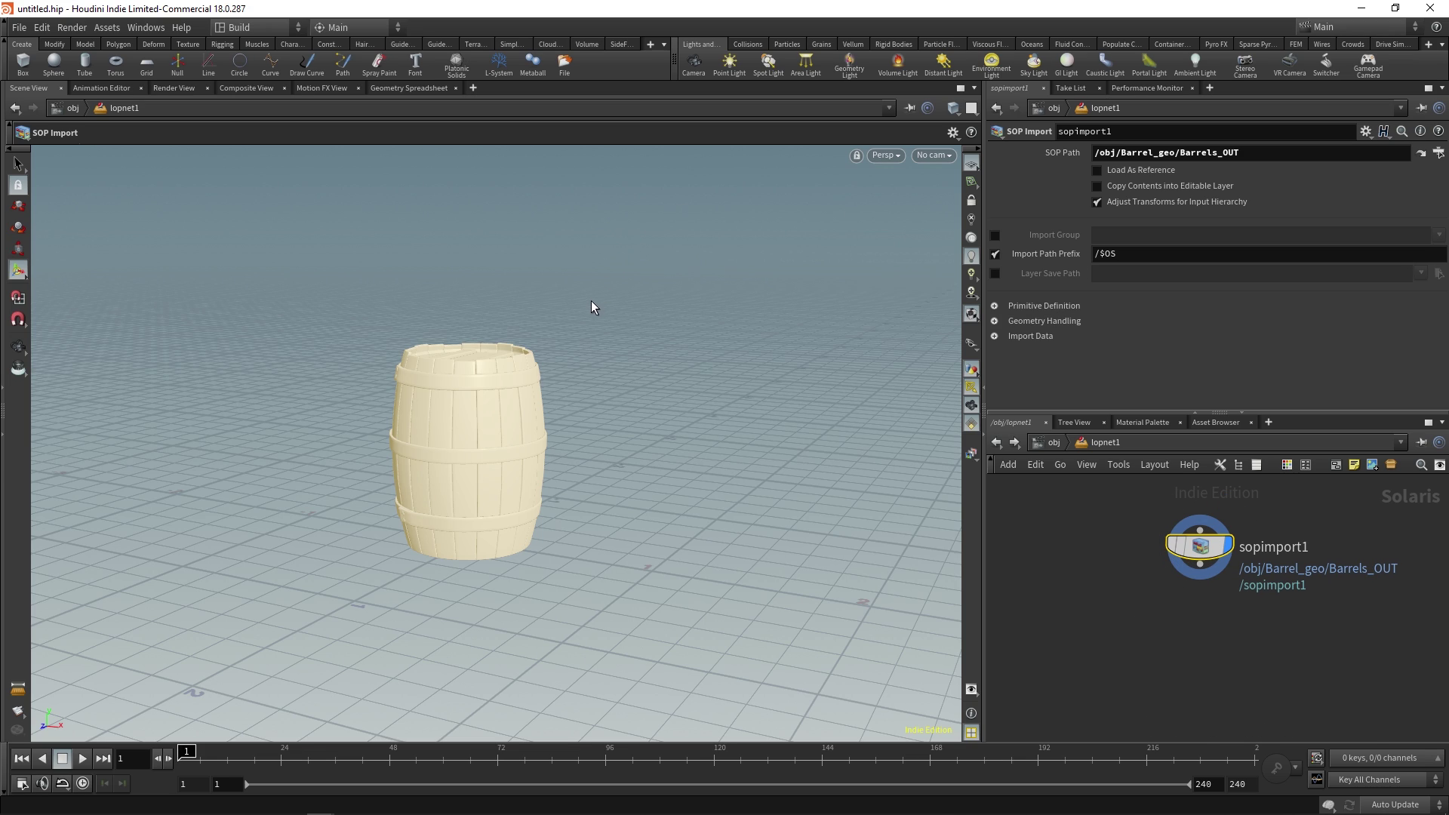
Step: Switch the desktop to the Solaris layout and recentre the network on sopimport1
{"action": "left_click", "coordinate": [274, 28]}
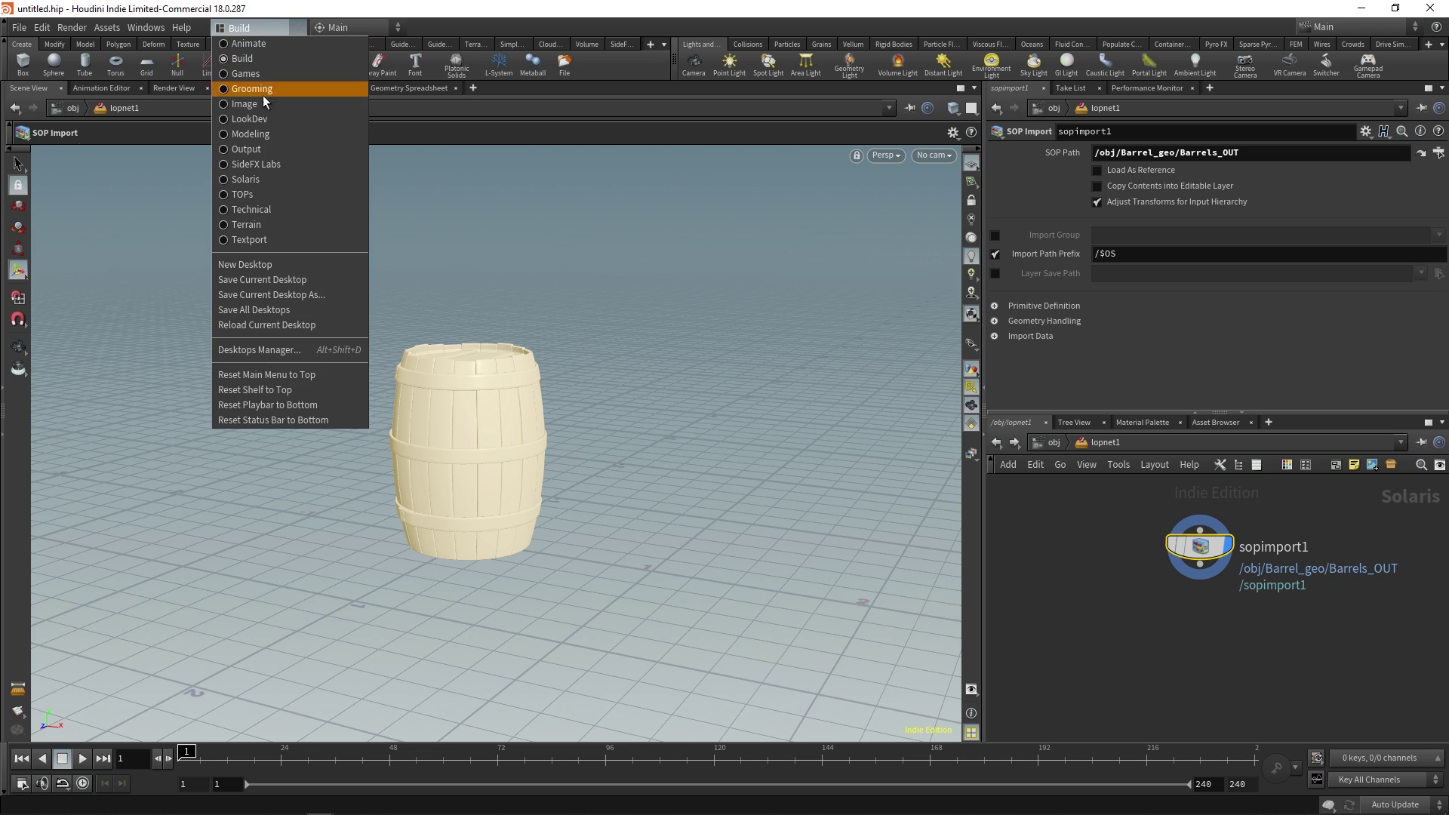
{"action": "left_click", "coordinate": [276, 181]}
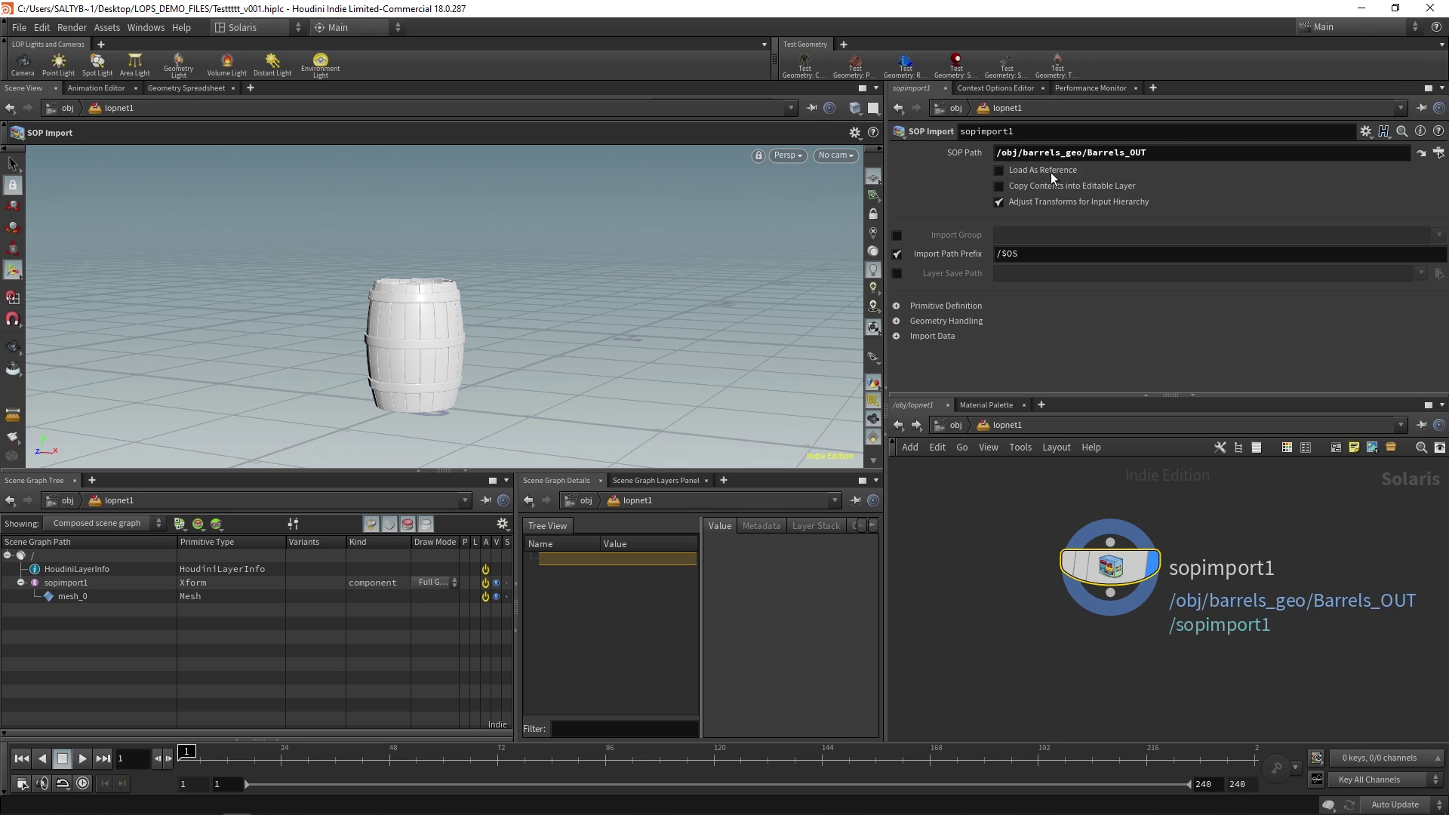
{"action": "mouse_move", "coordinate": [1040, 170]}
{"action": "middle_click_drag", "start_coordinate": [953, 519], "coordinate": [925, 524]}
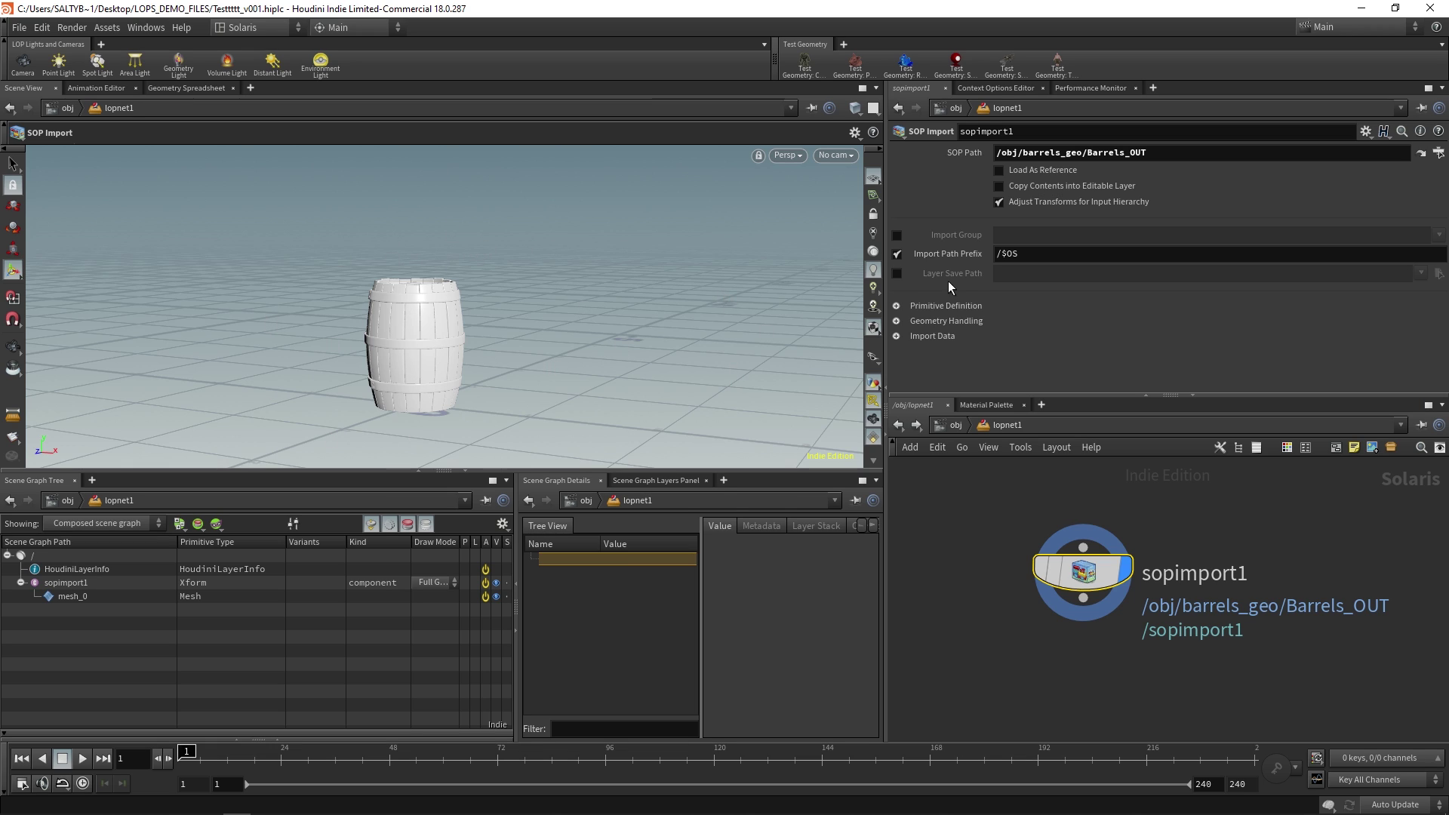
Step: Enable Load As Reference, set Primitive Path to /barrelTransform/barrel001, and expand barrelTransform
{"action": "left_click", "coordinate": [1032, 171]}
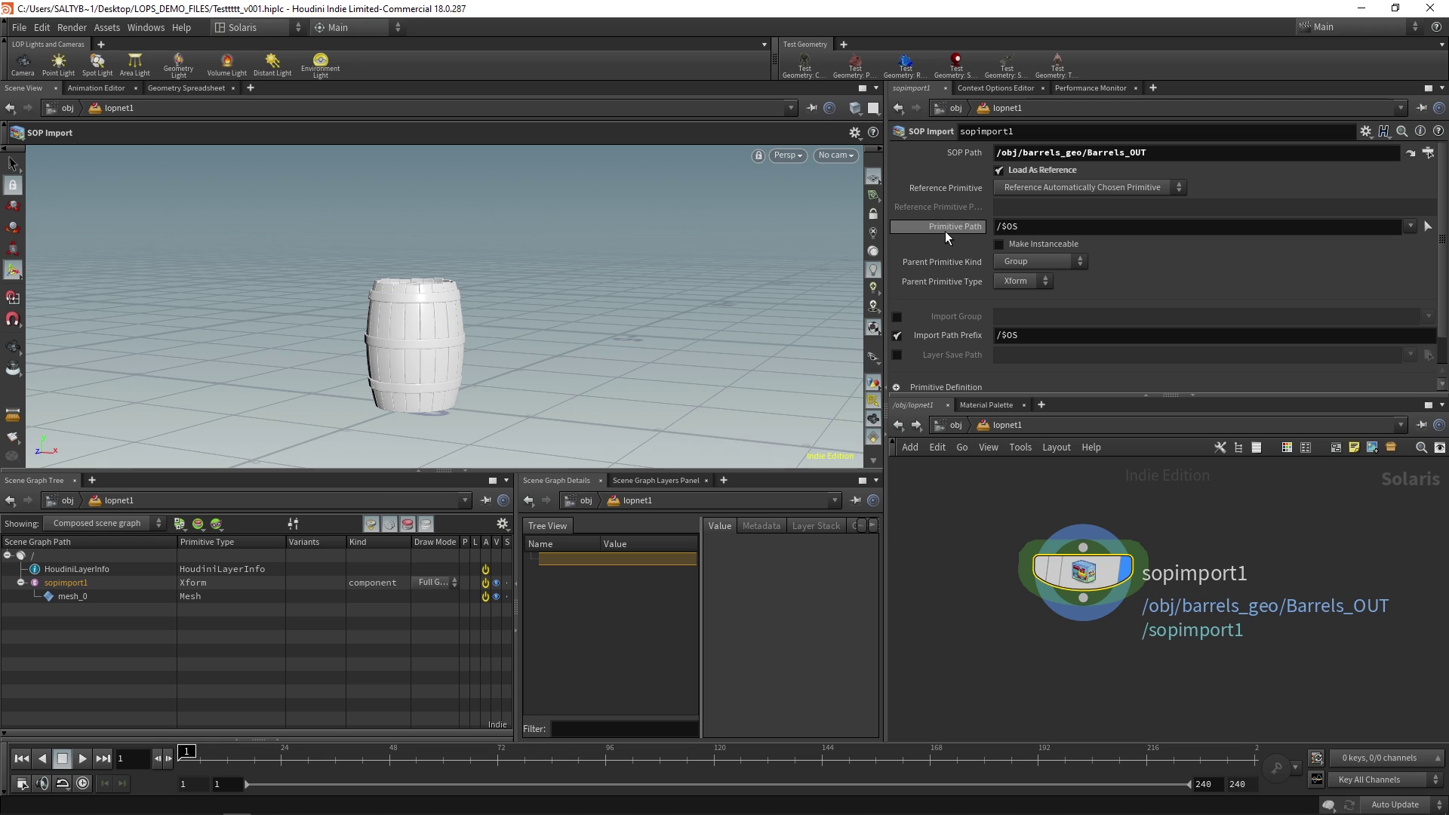
{"action": "left_click", "coordinate": [1015, 228]}
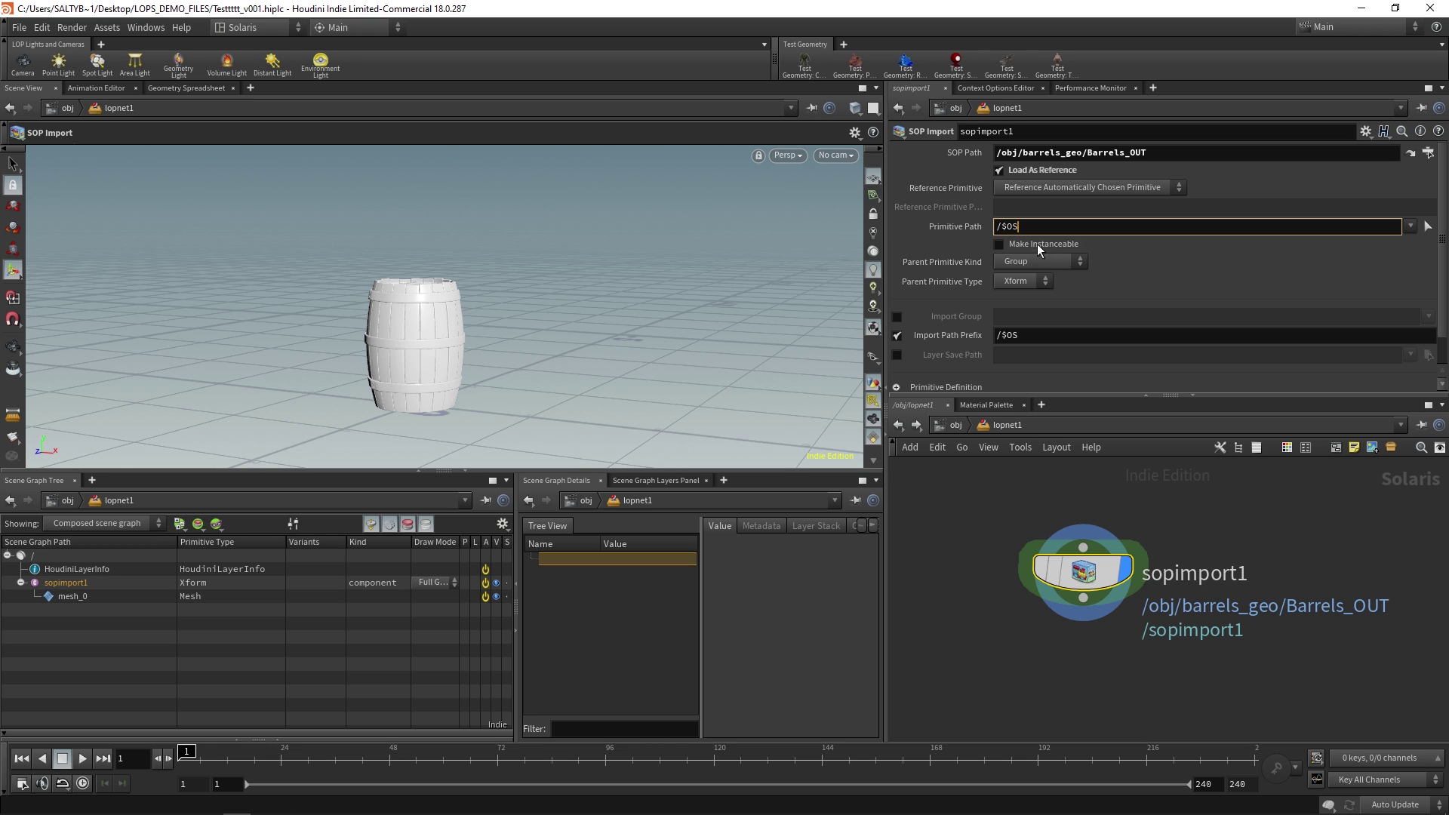
{"action": "key", "text": "BackSpace"}
{"action": "key", "text": "BackSpace"}
{"action": "key", "text": "BackSpace"}
{"action": "type", "text": "barrelTransform/barrel001"}
{"action": "key", "text": "Return"}
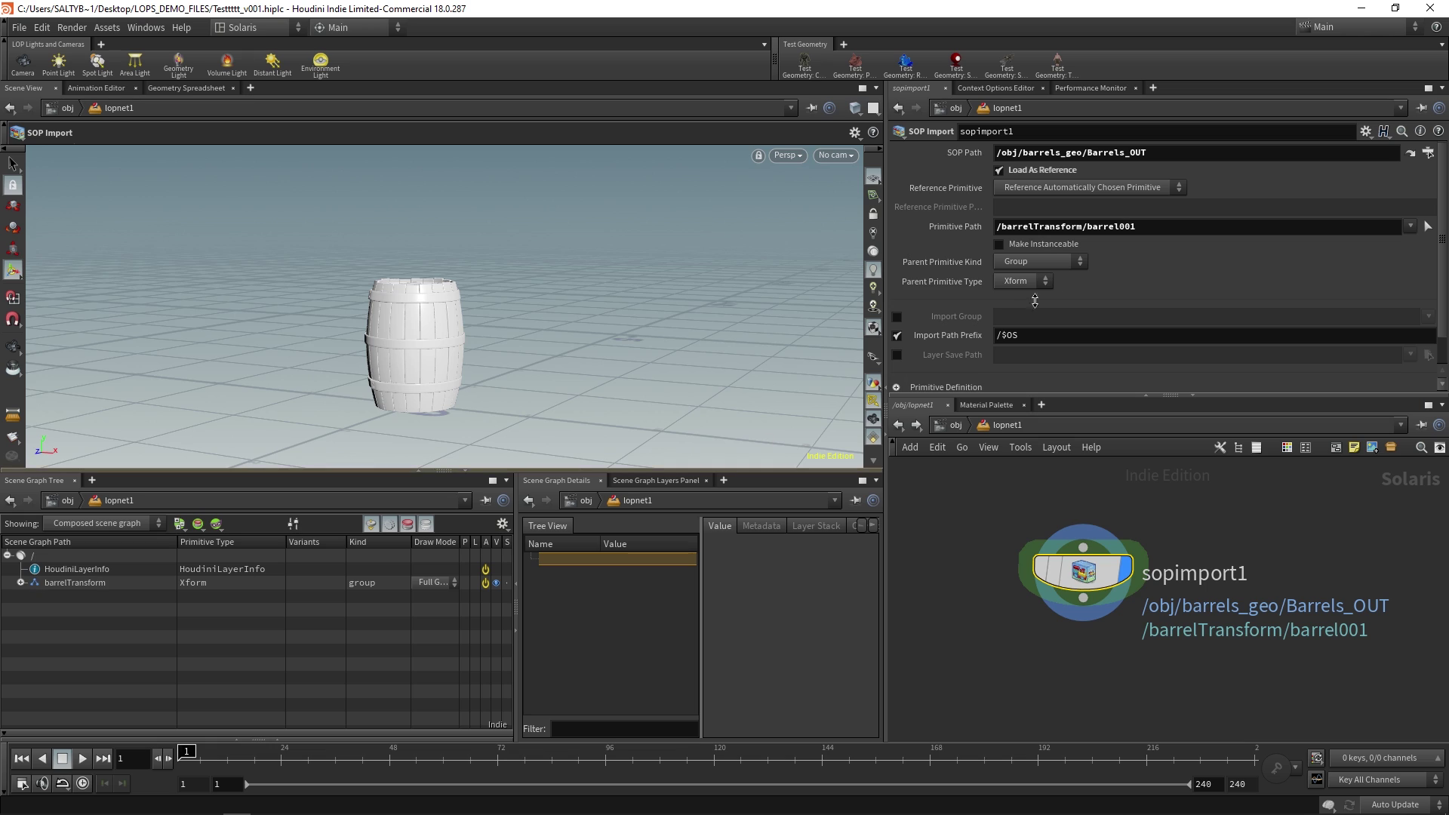
{"action": "left_click", "coordinate": [21, 582]}
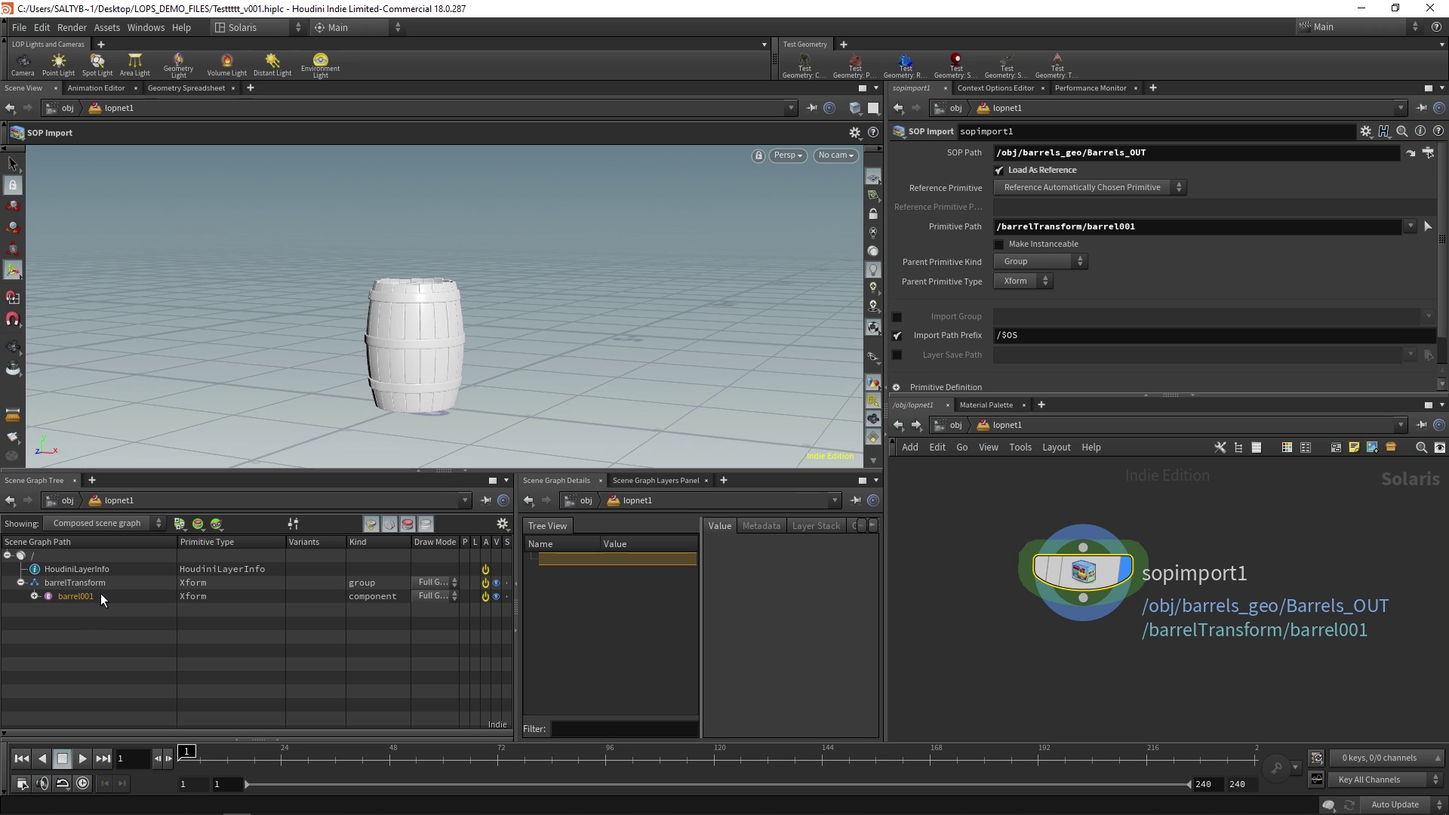
Step: Duplicate the SOP Import node and rename the original barrel001
{"action": "scroll", "coordinate": [1144, 533], "scroll_direction": "down", "scroll_amount": 1}
{"action": "middle_click_drag", "start_coordinate": [1155, 527], "coordinate": [1358, 527]}
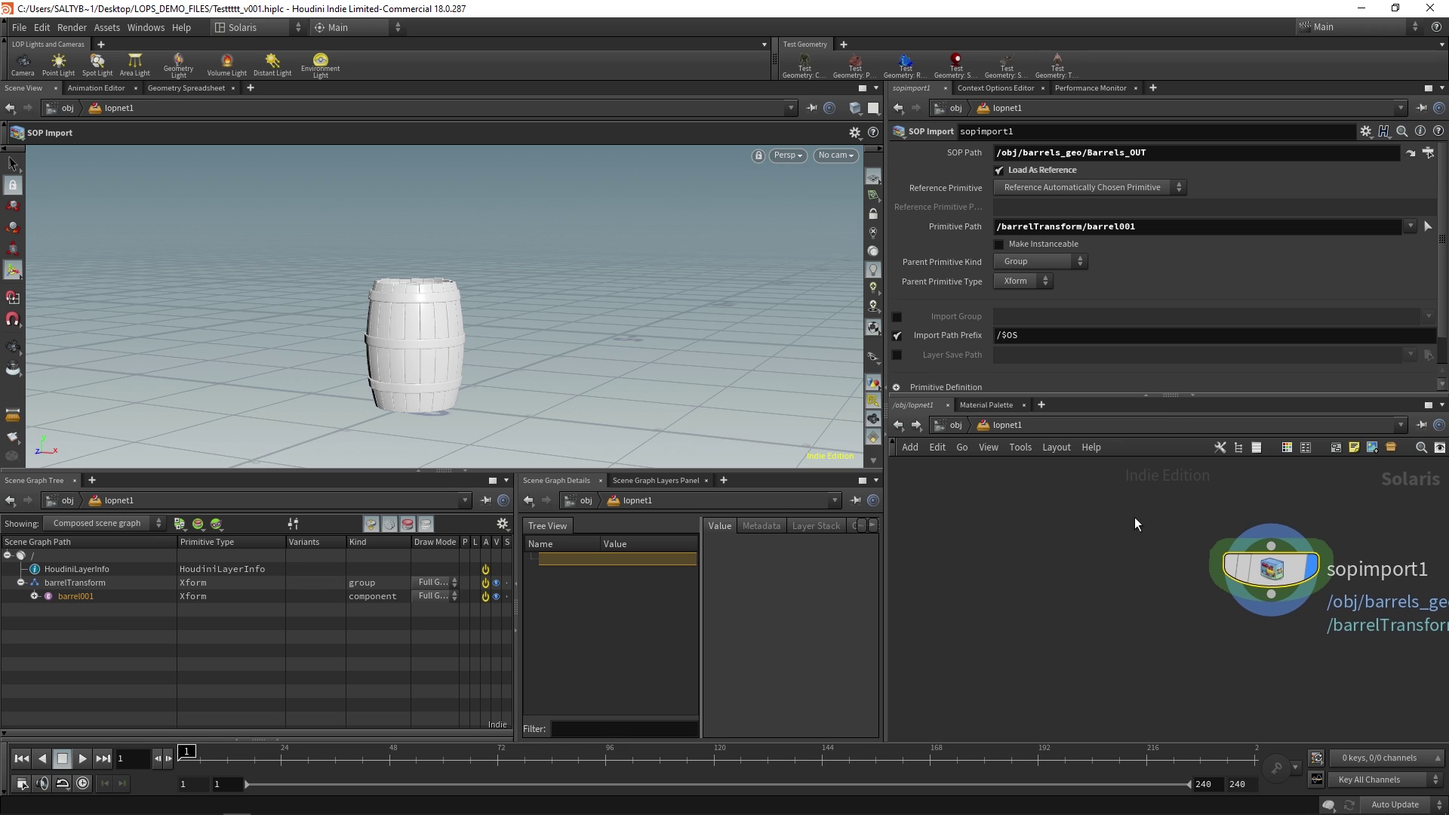
{"action": "key", "text": "ctrl+c"}
{"action": "key", "text": "ctrl+v"}
{"action": "double_click", "coordinate": [1283, 576]}
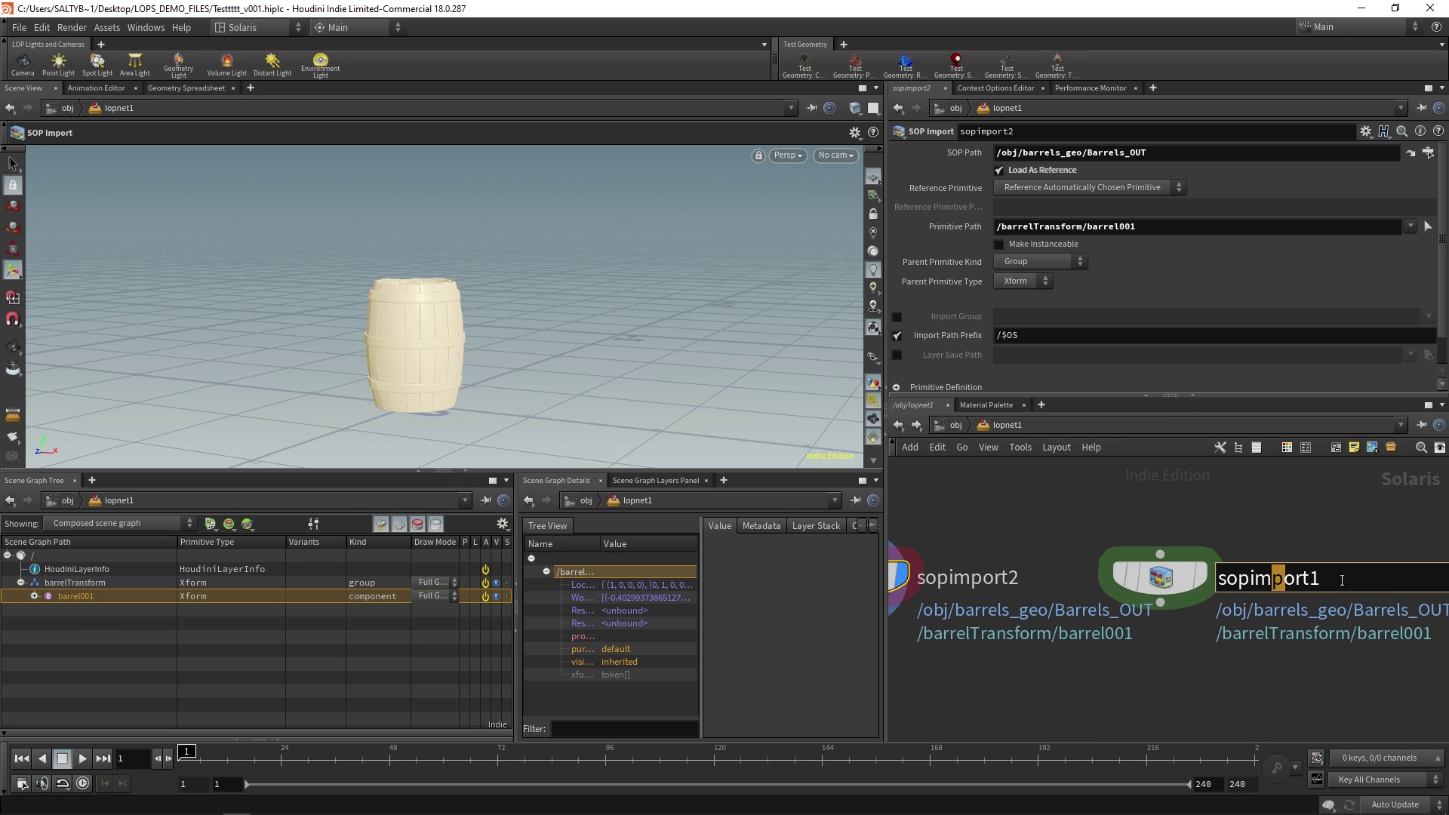
{"action": "type", "text": "barrel001"}
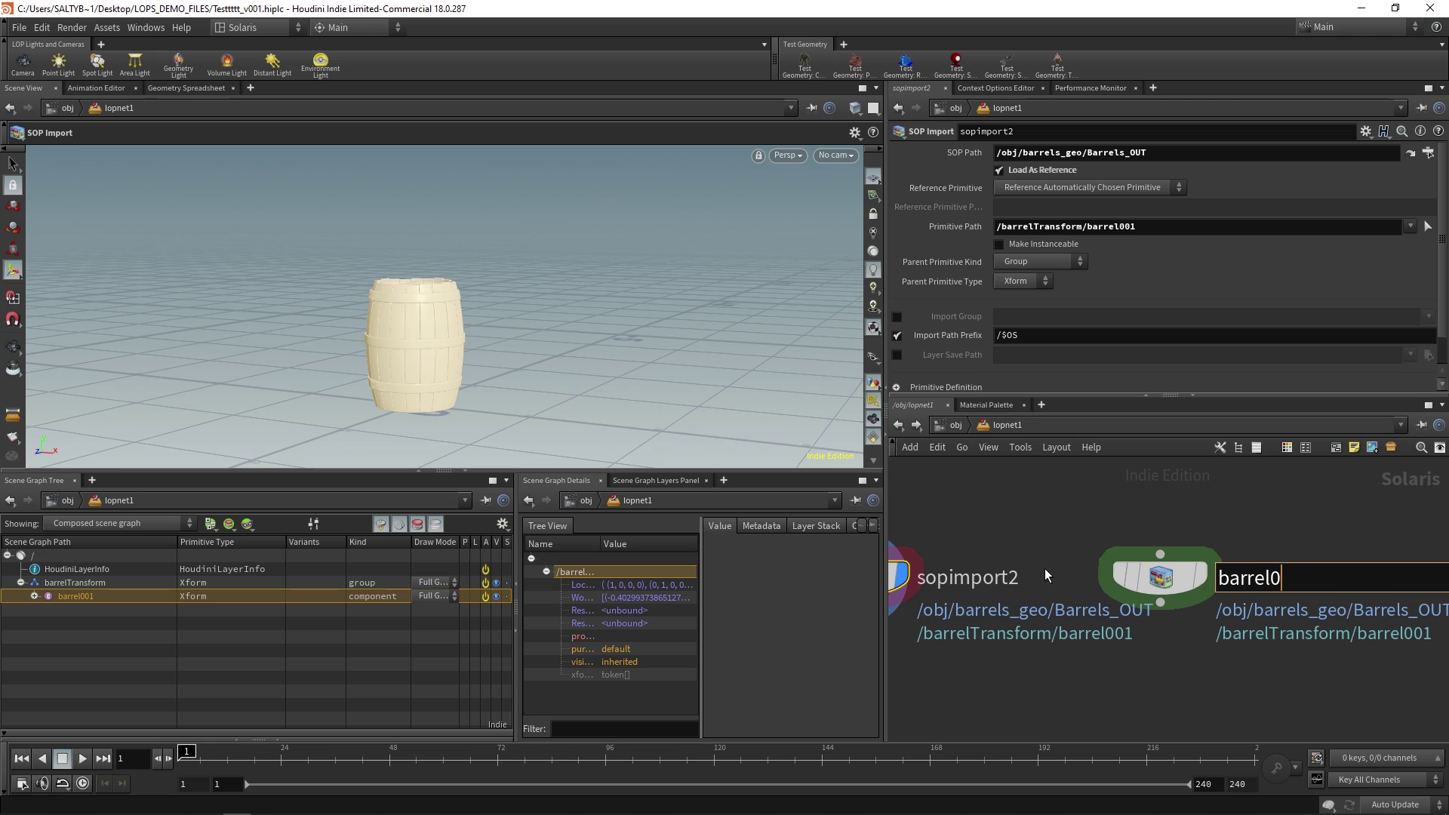
{"action": "key", "text": "Return"}
Step: Rename the pasted copy barrel002
{"action": "middle_click_drag", "start_coordinate": [1045, 576], "coordinate": [1100, 509]}
{"action": "double_click", "coordinate": [1056, 556]}
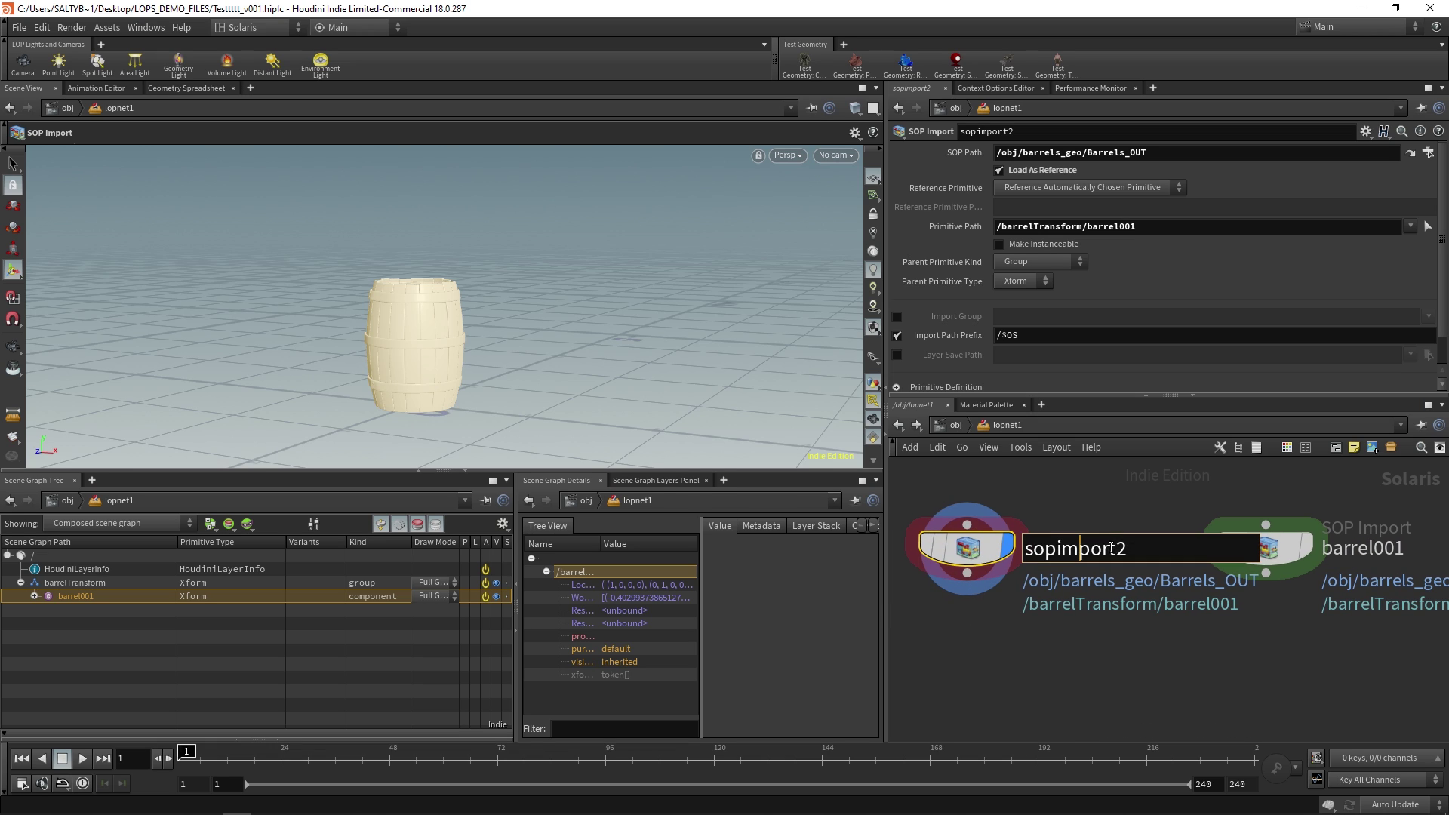
{"action": "type", "text": "barrel002"}
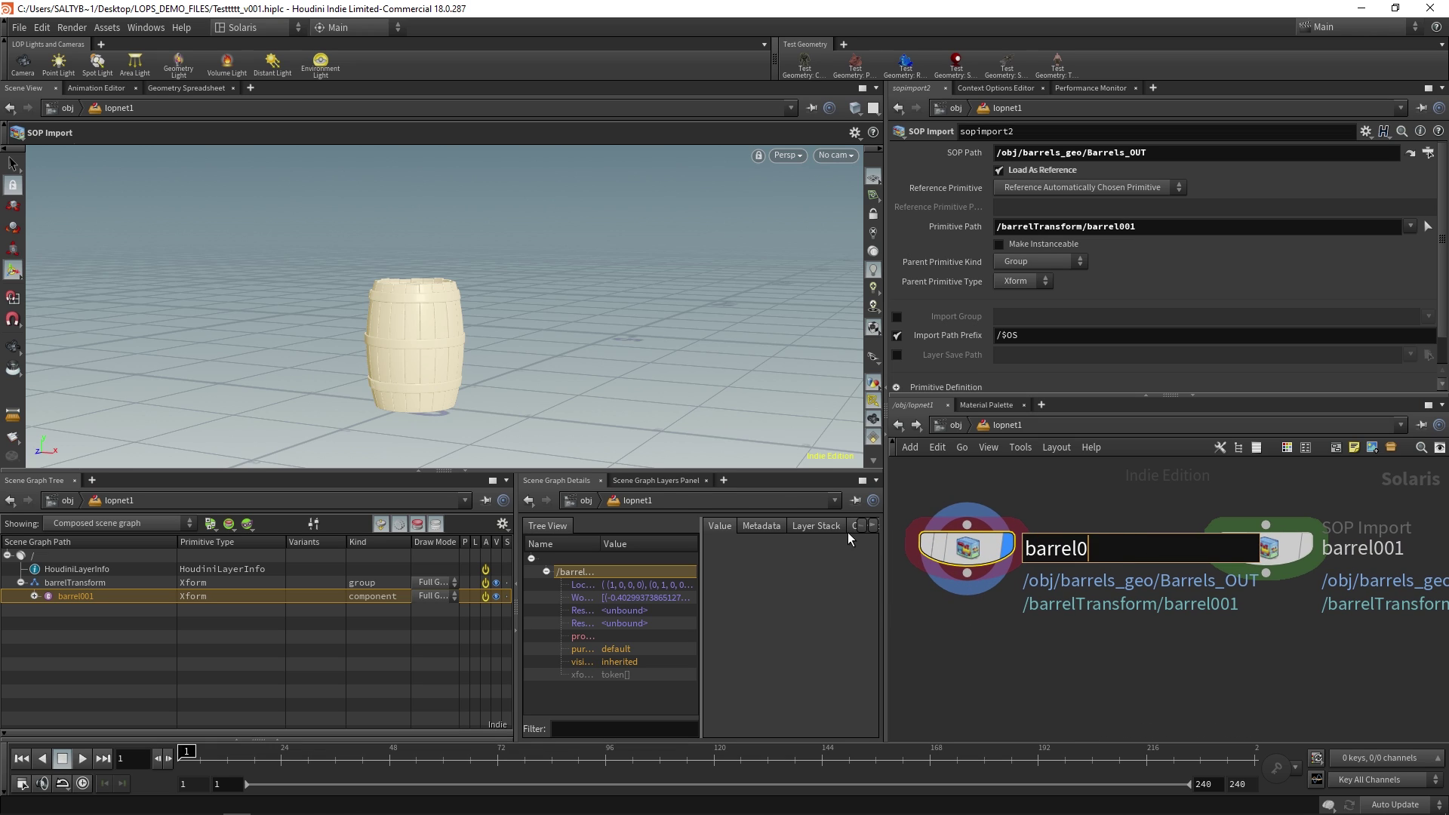
{"action": "key", "text": "Return"}
{"action": "key", "text": "Tab"}
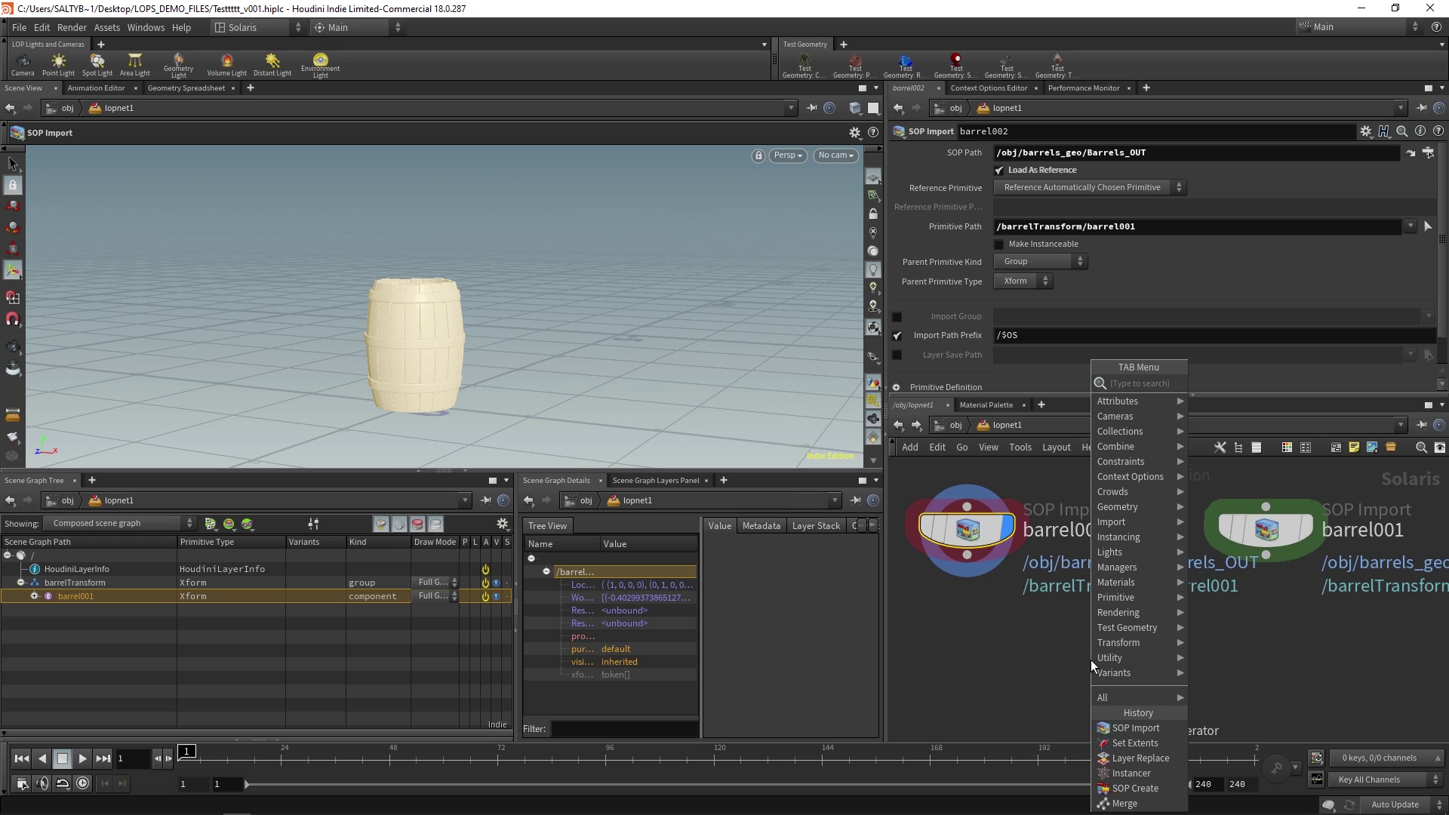
Step: Add merge1 below the barrels, wire barrel001 and barrel002 into it, and display it
{"action": "type", "text": "merge"}
{"action": "key", "text": "Return"}
{"action": "left_click", "coordinate": [1089, 659]}
{"action": "left_click_drag", "start_coordinate": [1129, 670], "coordinate": [1166, 697]}
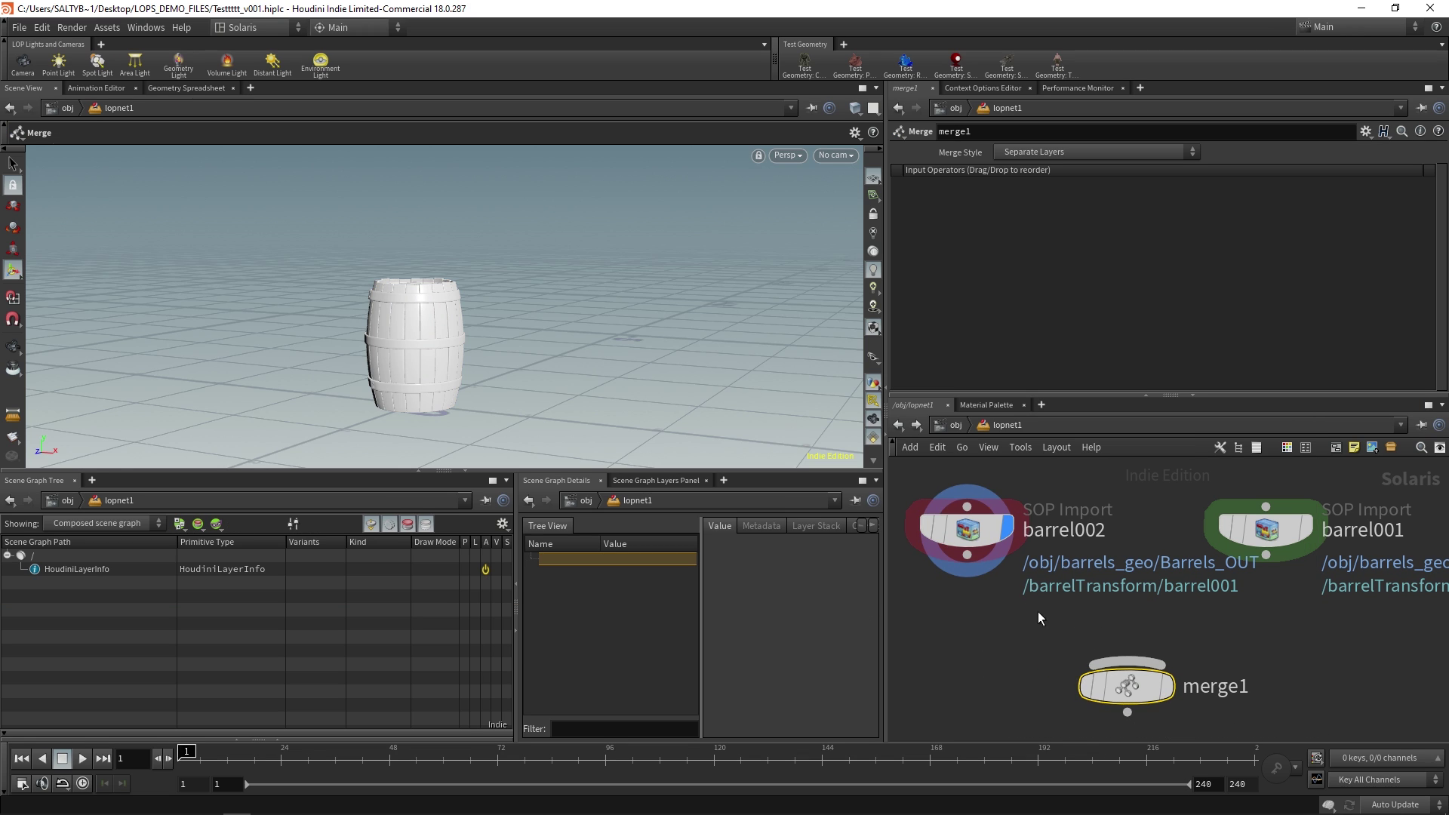
{"action": "left_click_drag", "start_coordinate": [898, 486], "coordinate": [1328, 604]}
{"action": "left_click_drag", "start_coordinate": [967, 556], "coordinate": [1163, 650]}
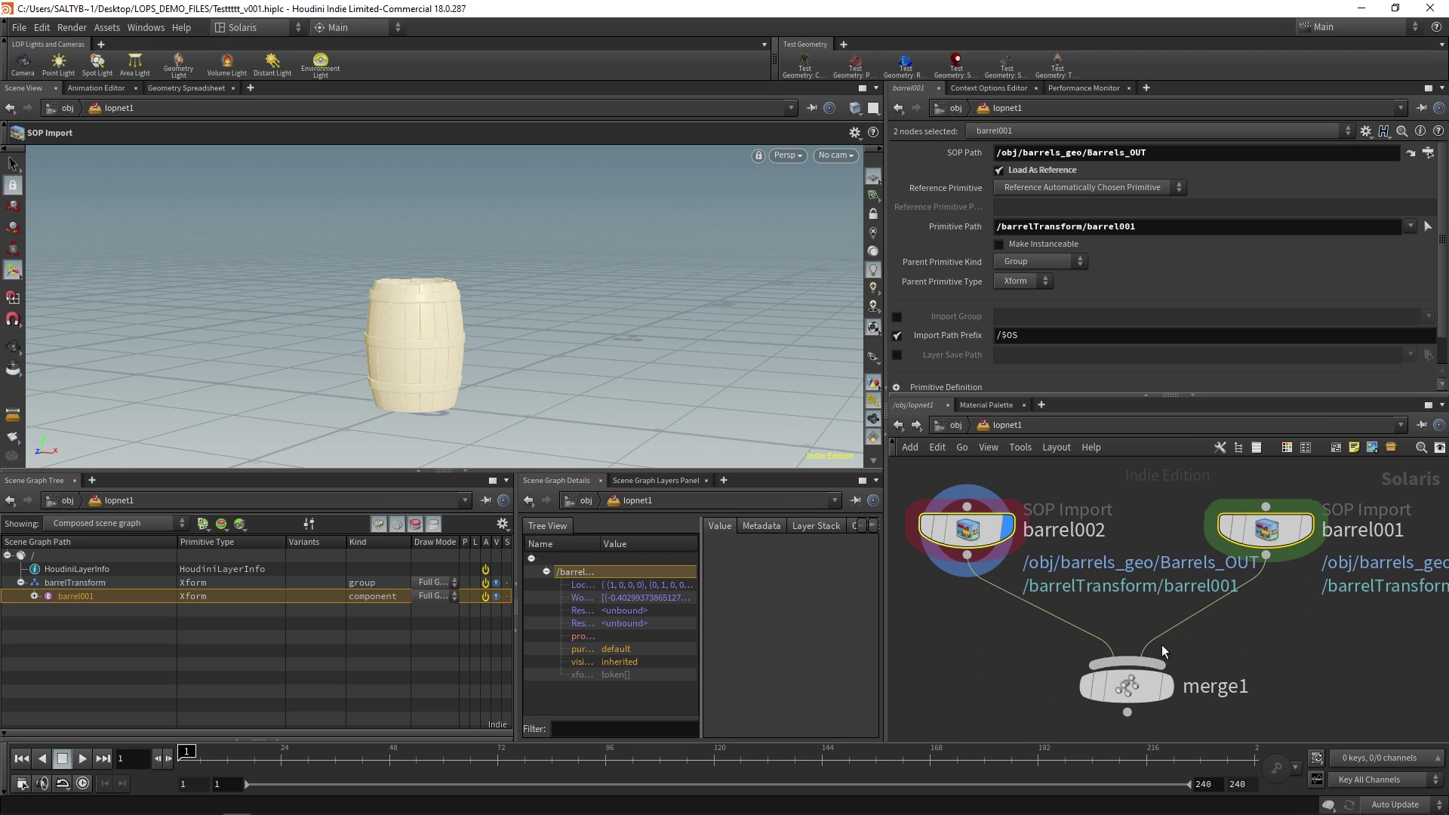
{"action": "left_click", "coordinate": [1166, 686]}
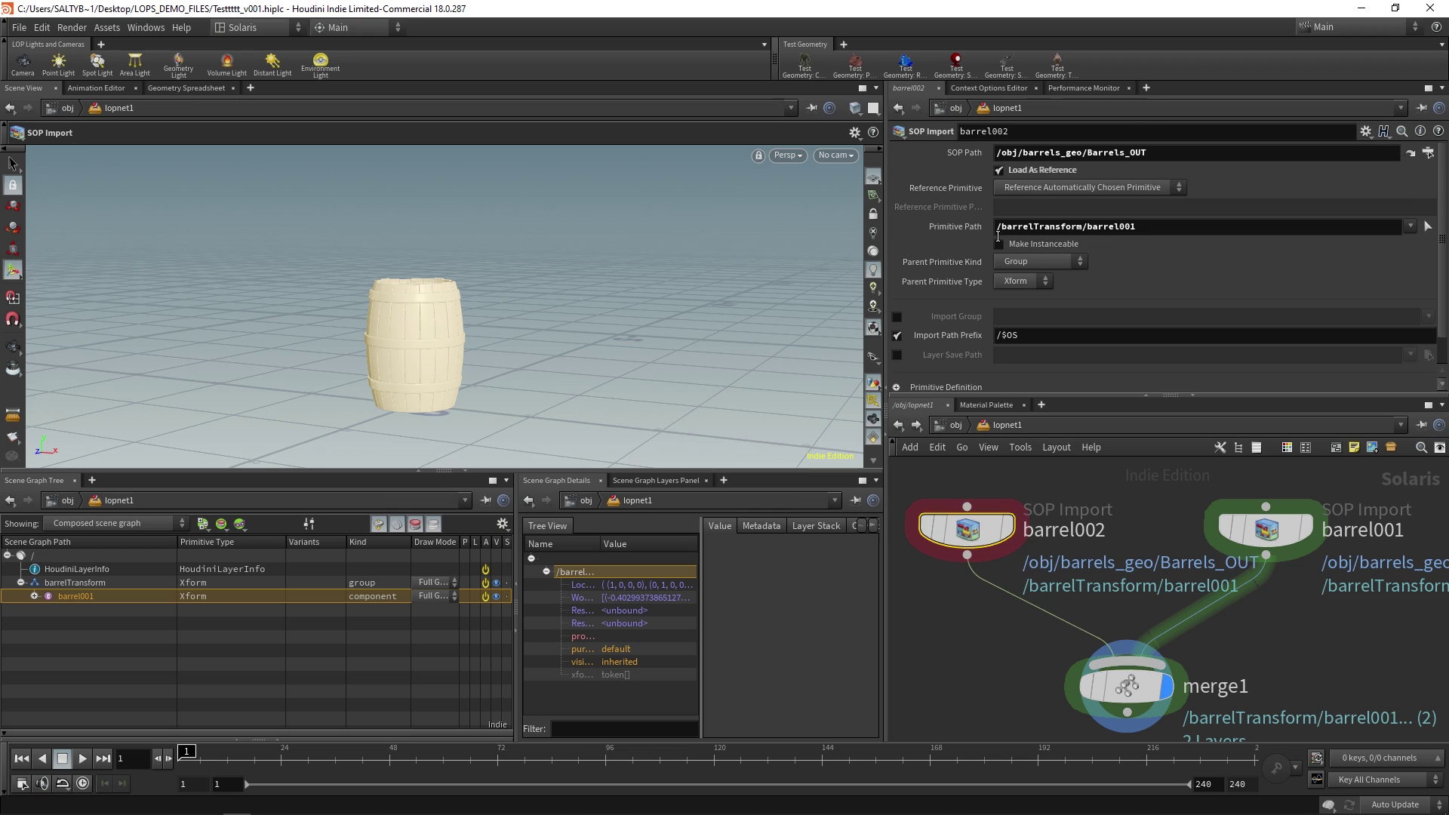
Step: Change barrel002's Primitive Path to /barrelTransform/barrel002
{"action": "left_click", "coordinate": [1123, 227]}
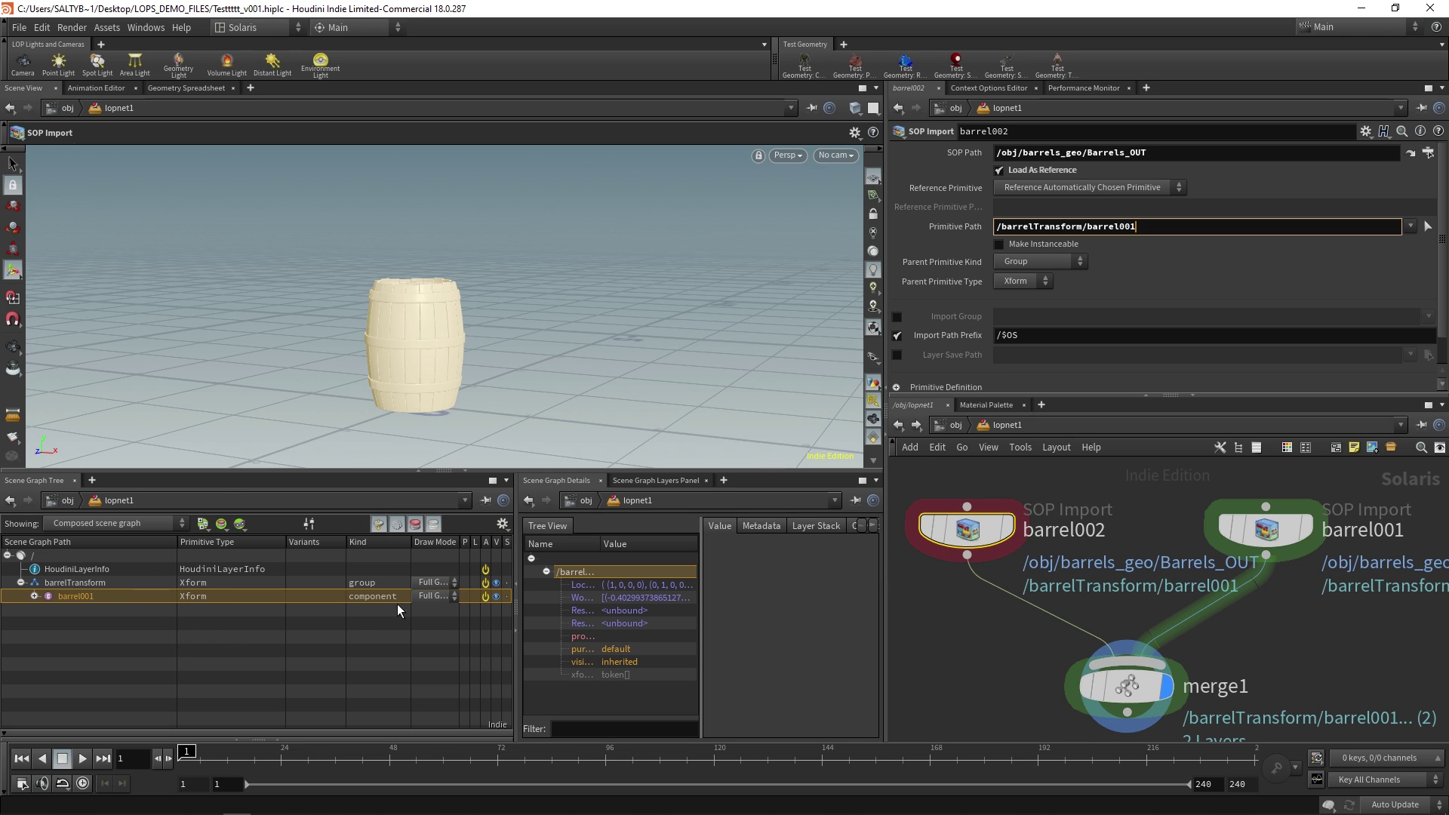
{"action": "left_click", "coordinate": [1088, 226]}
{"action": "key", "text": "Return"}
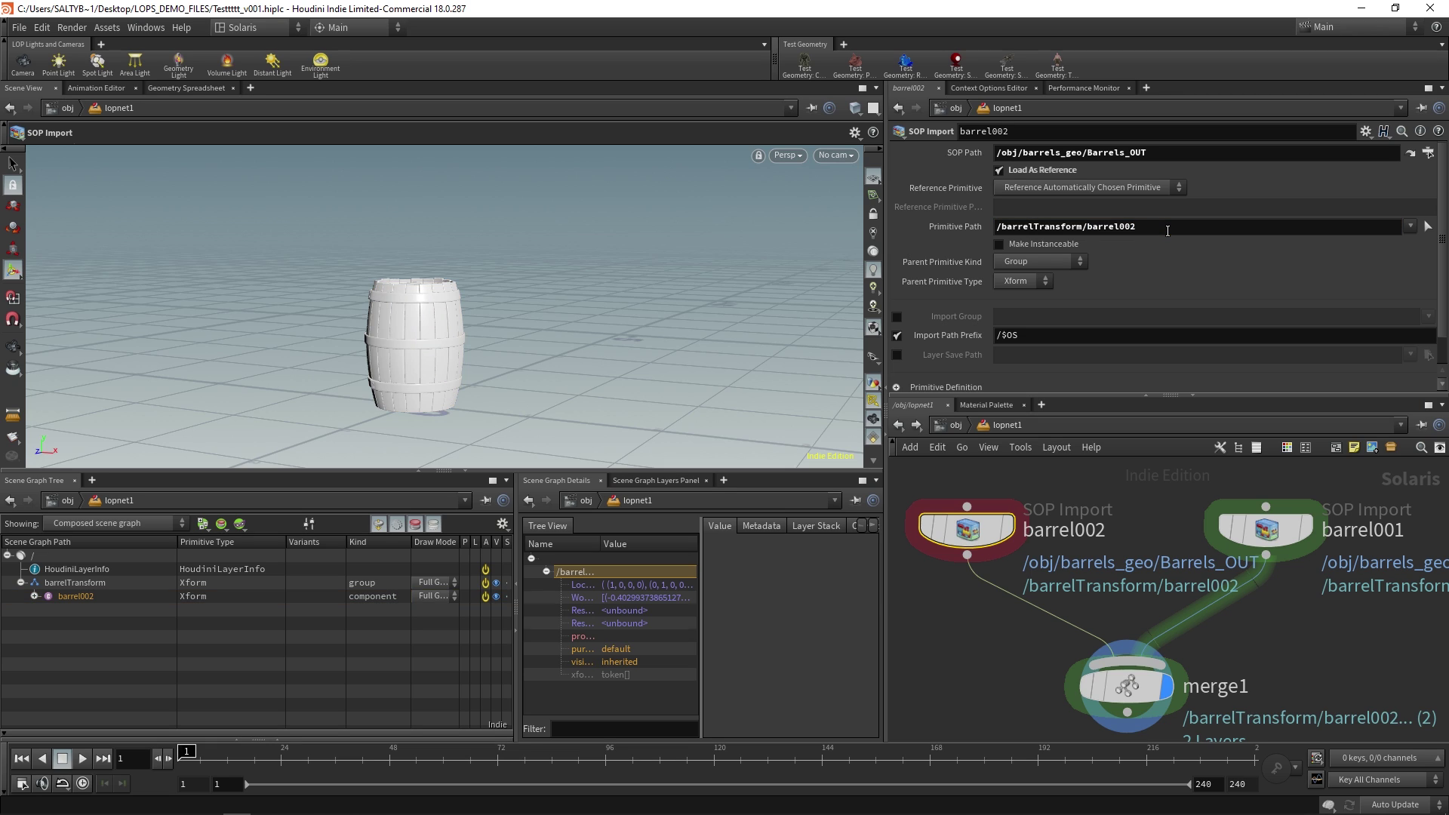
{"action": "left_click", "coordinate": [34, 596]}
{"action": "left_click_drag", "start_coordinate": [946, 643], "coordinate": [1103, 679]}
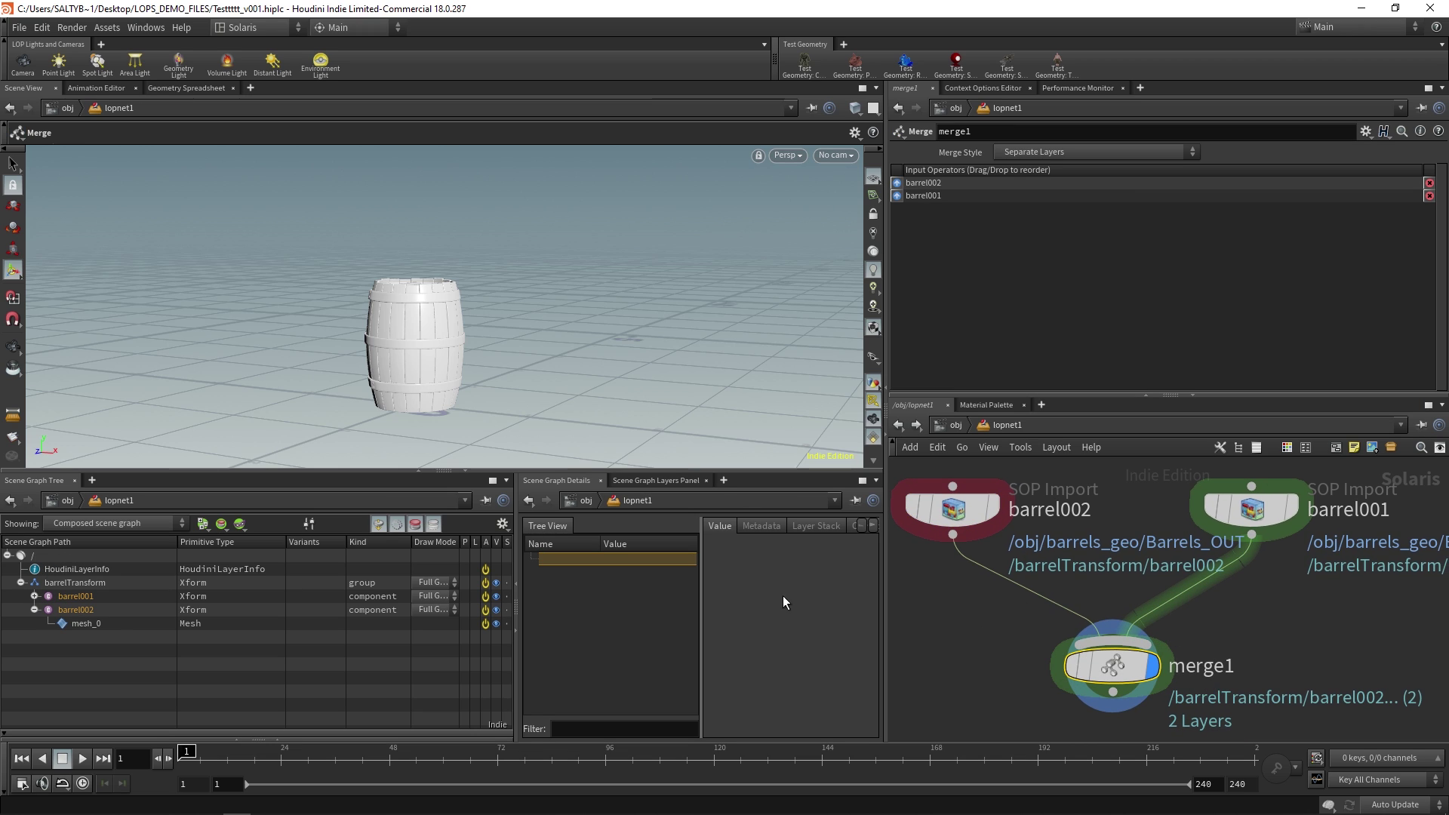
{"action": "left_click", "coordinate": [34, 596]}
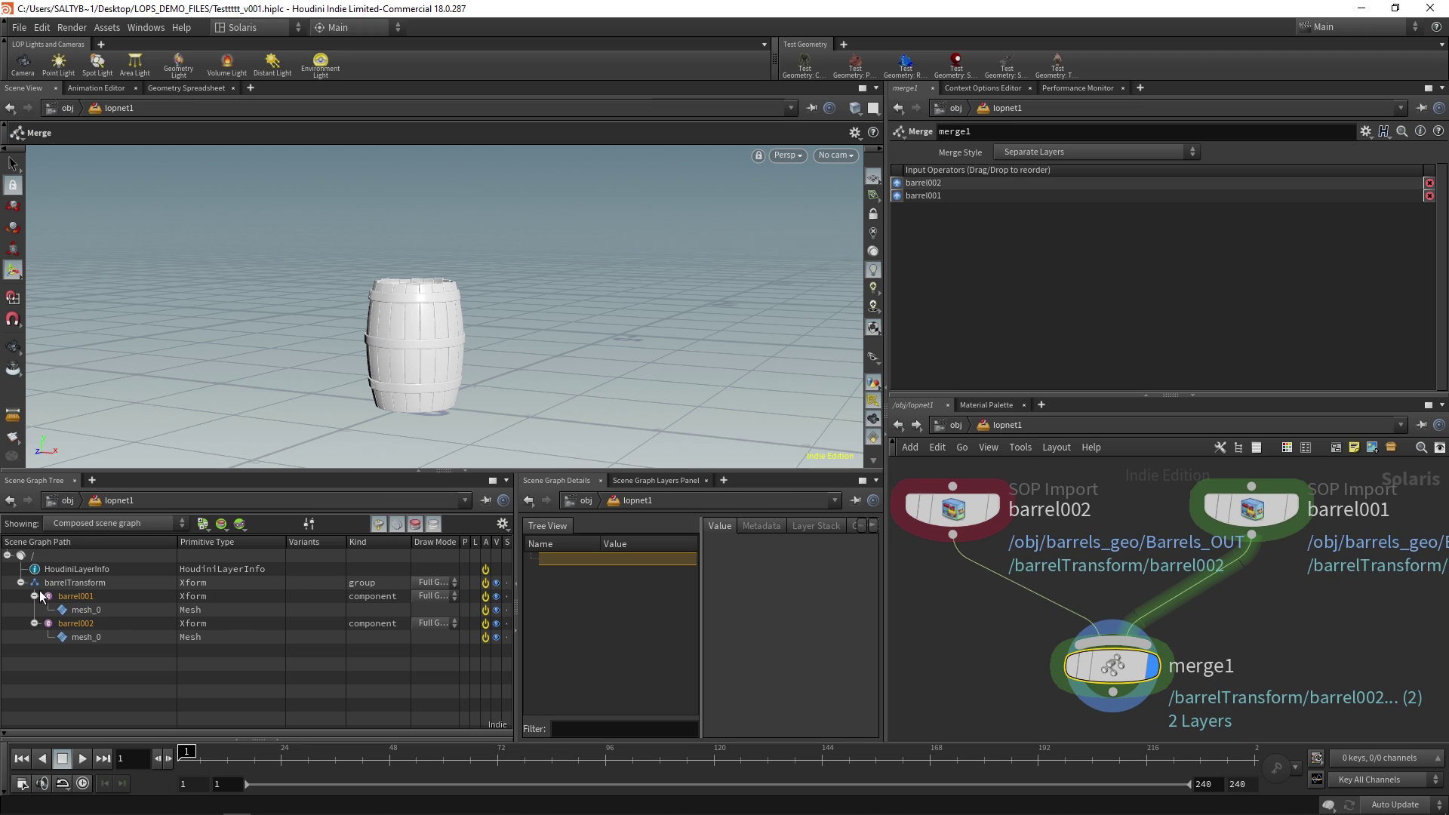
{"action": "left_click", "coordinate": [78, 583]}
{"action": "left_click", "coordinate": [121, 597]}
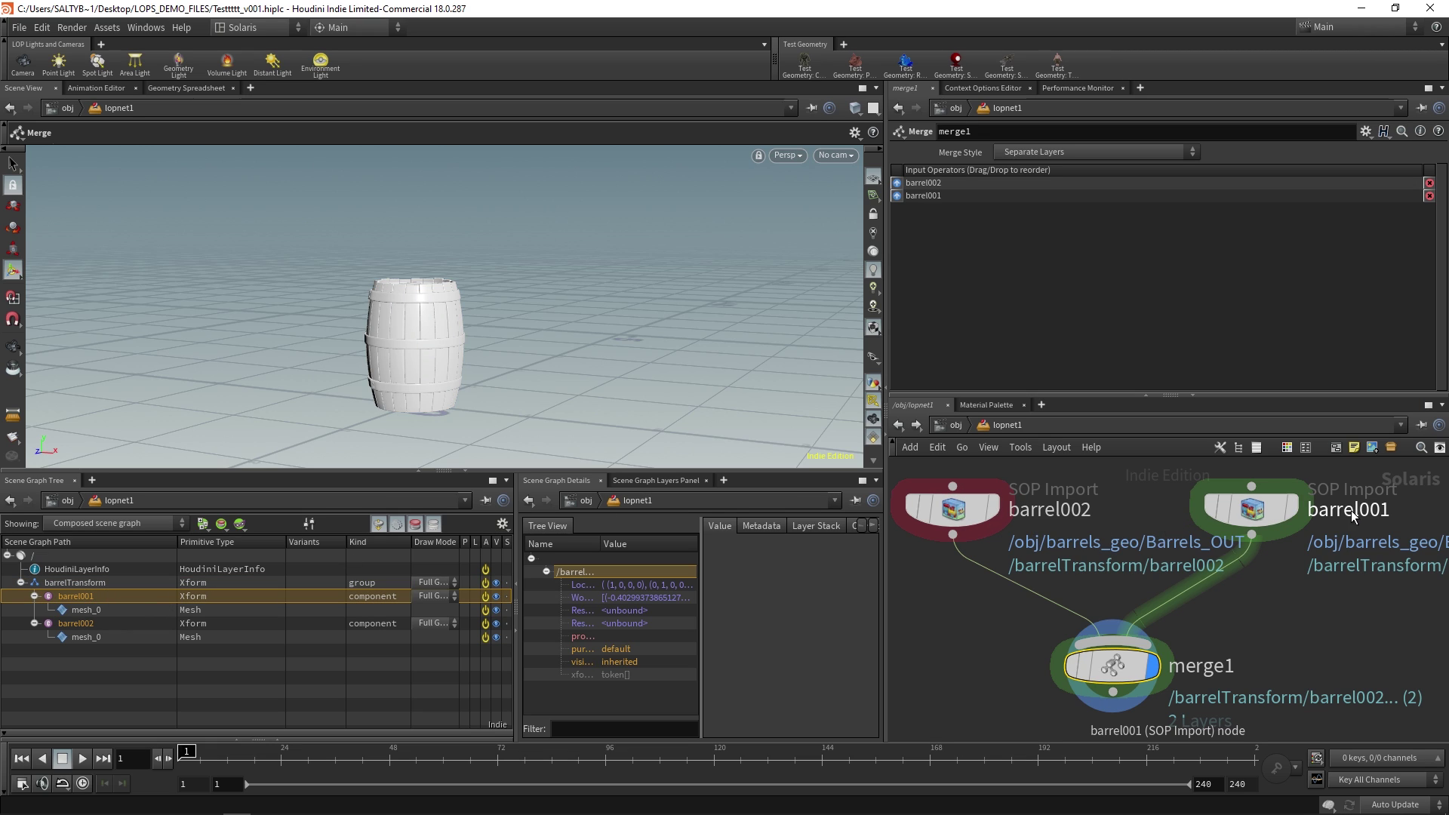
{"action": "left_click", "coordinate": [95, 610]}
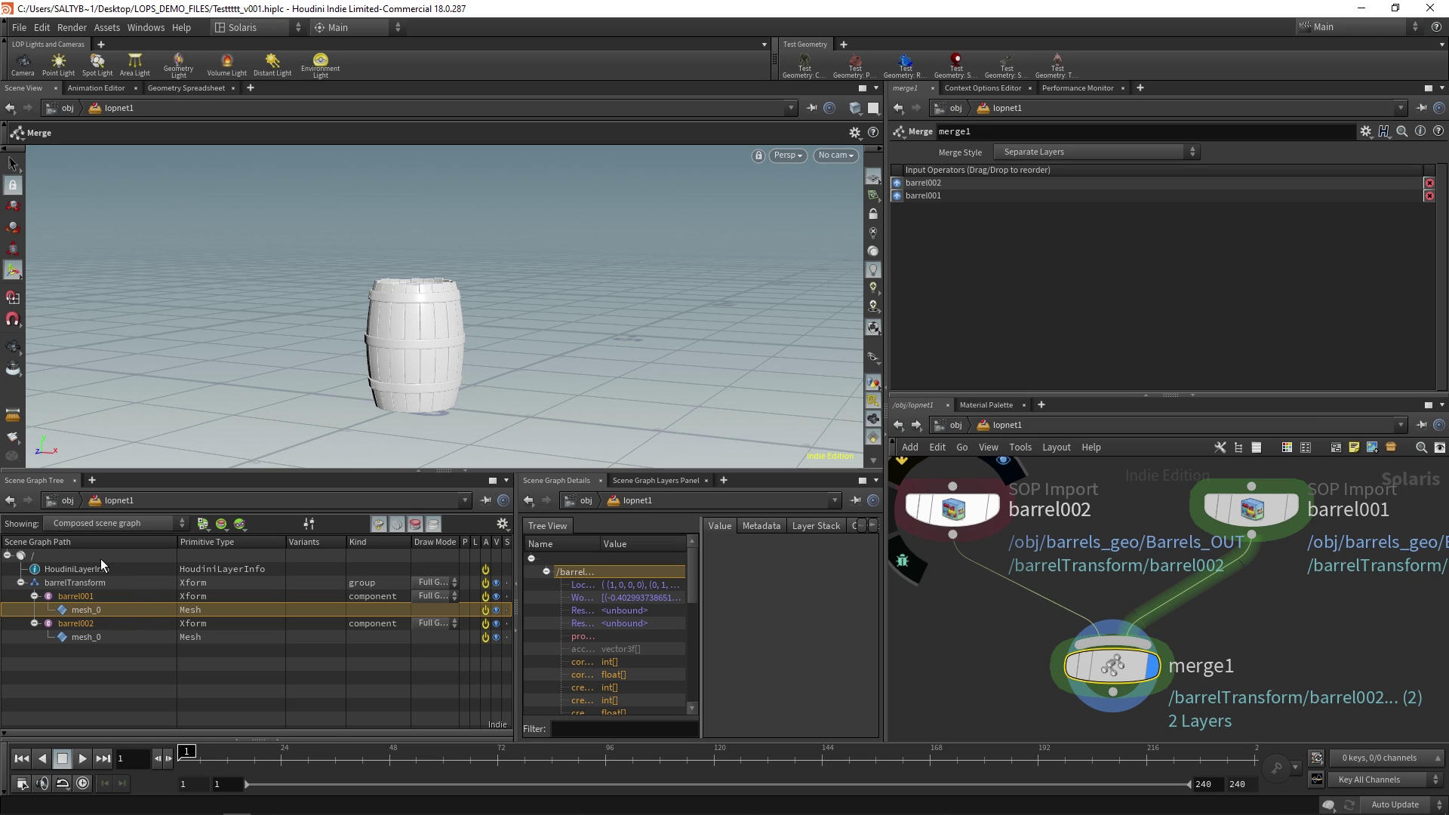
{"action": "left_click", "coordinate": [119, 595]}
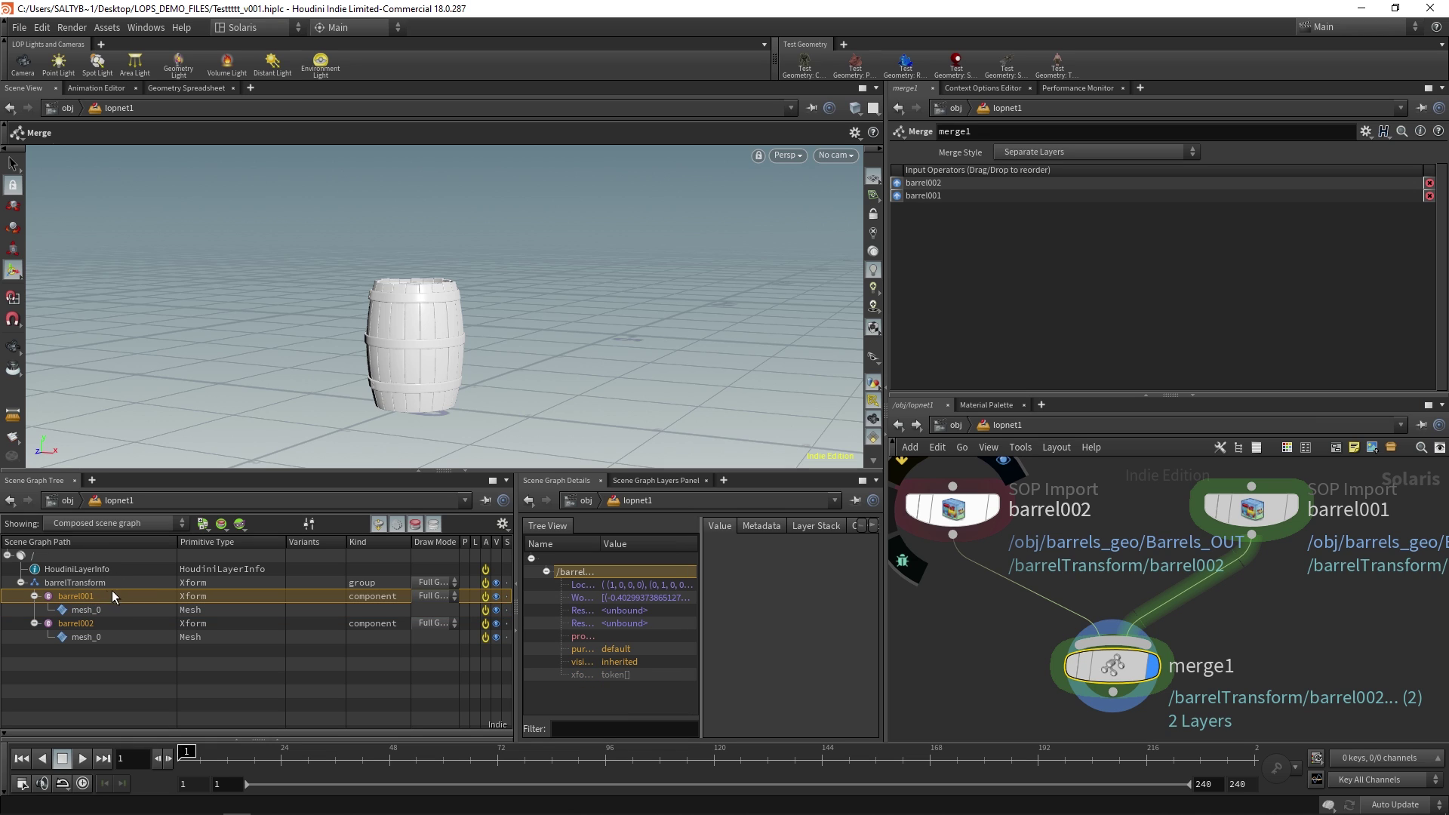
{"action": "left_click", "coordinate": [81, 581]}
{"action": "left_click", "coordinate": [101, 596]}
{"action": "left_click", "coordinate": [110, 610]}
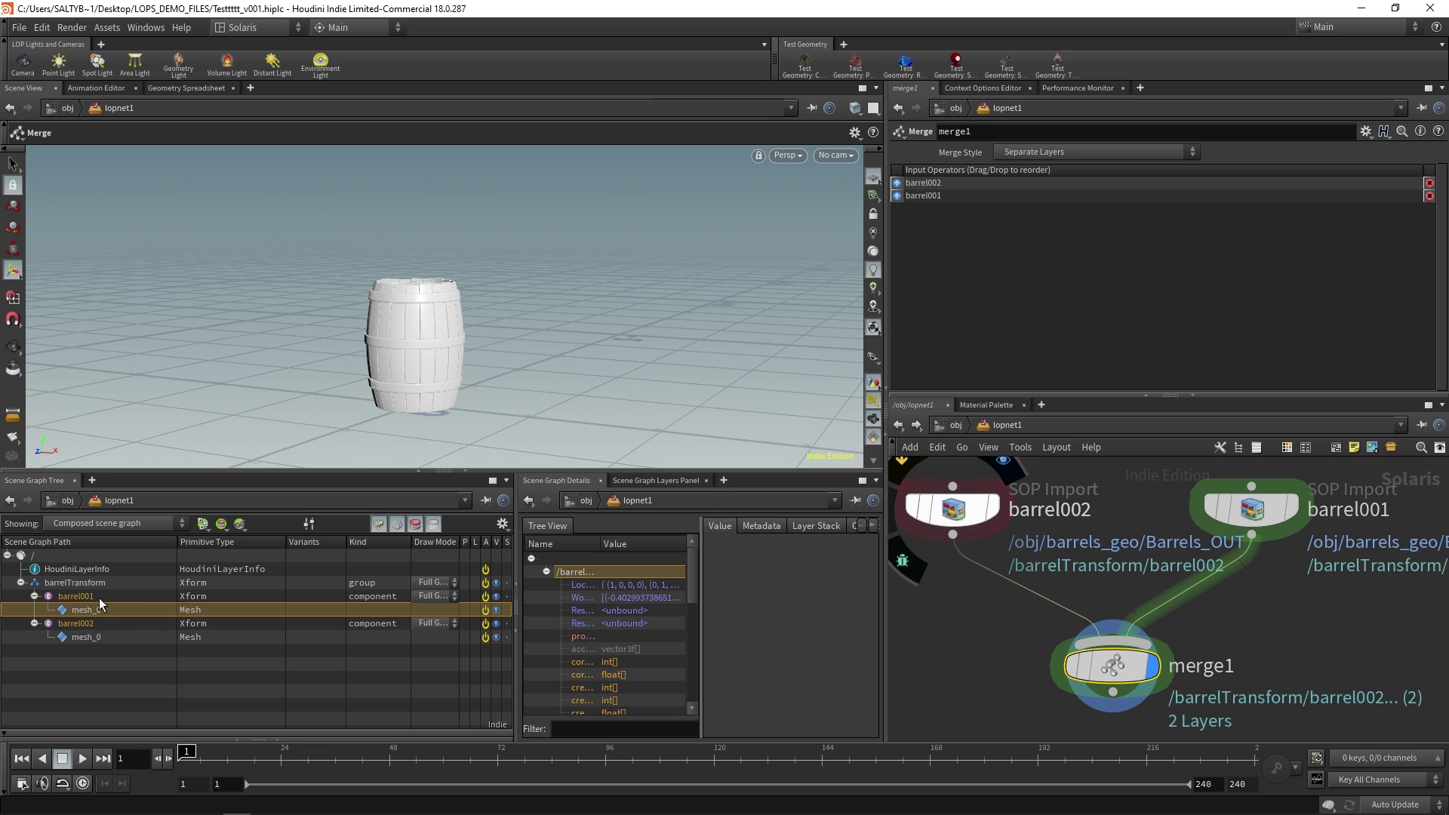
{"action": "left_click", "coordinate": [99, 598]}
{"action": "left_click", "coordinate": [112, 609]}
{"action": "left_click", "coordinate": [112, 599]}
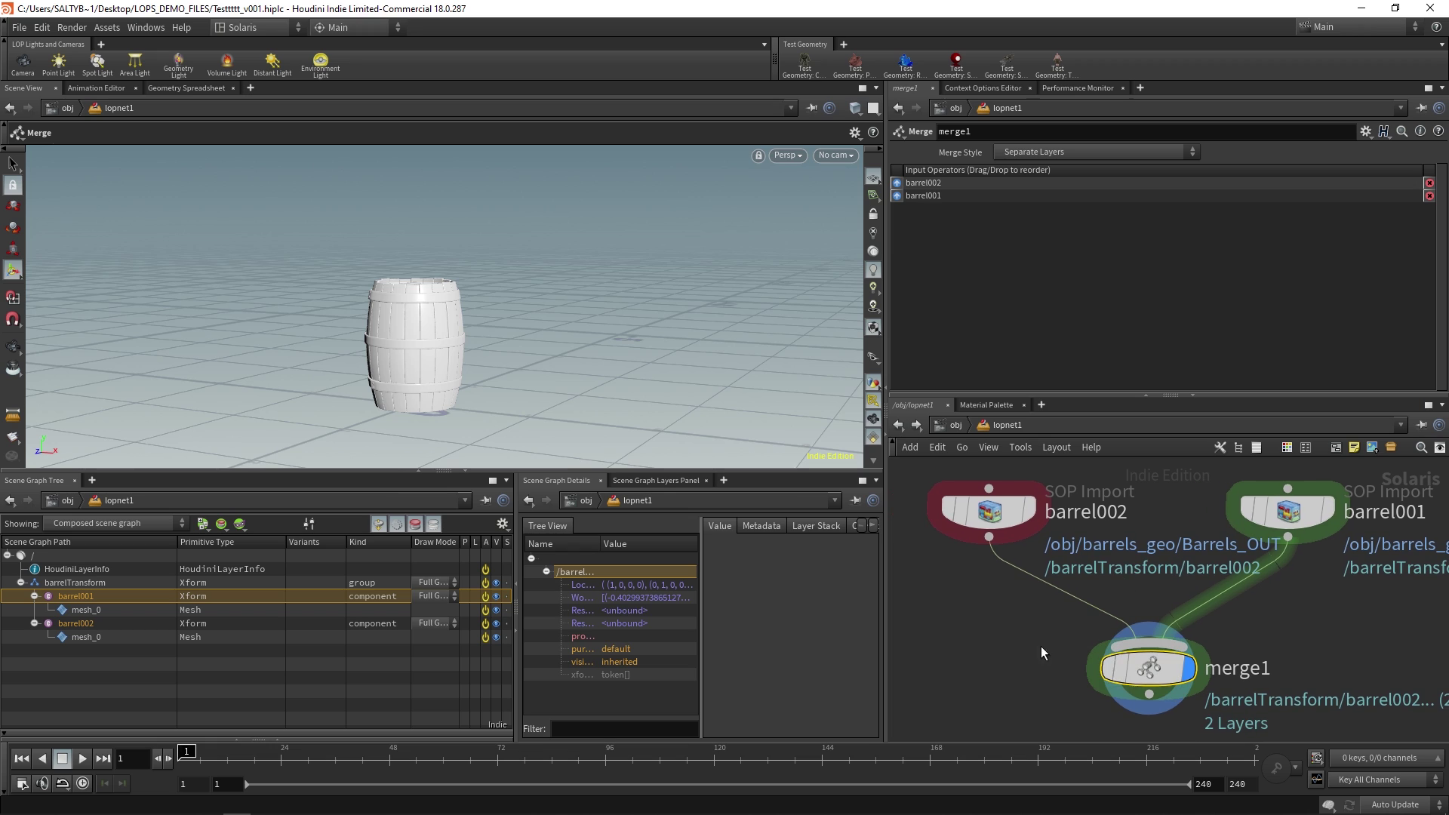
{"action": "left_click", "coordinate": [988, 511]}
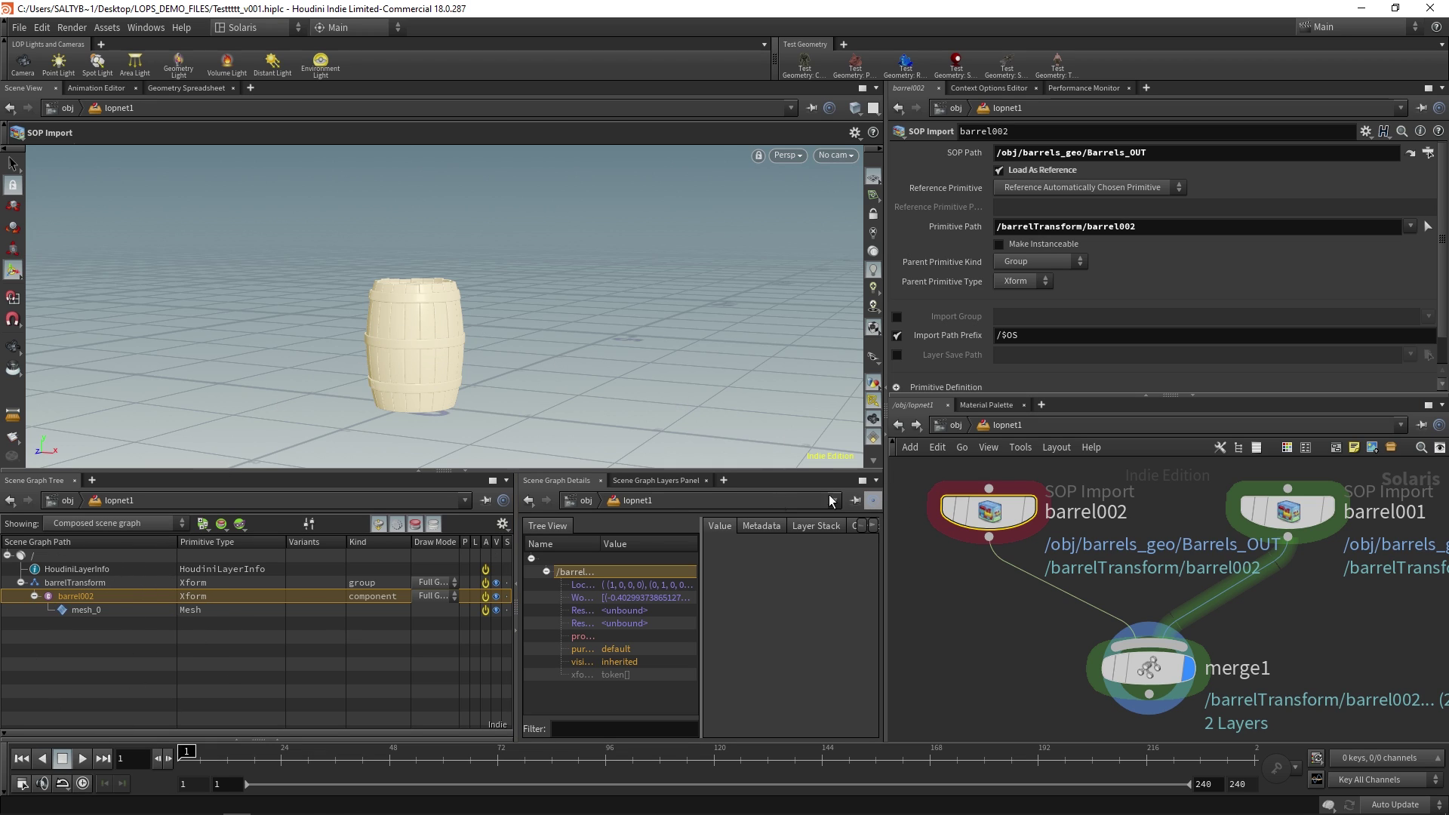
Step: Turn off Load As Reference on barrel002 so it sits at /barrel002
{"action": "left_click", "coordinate": [1067, 171]}
{"action": "mouse_move", "coordinate": [1165, 497]}
{"action": "middle_mouse_down"}
{"action": "mouse_move", "coordinate": [1115, 515]}
{"action": "mouse_move", "coordinate": [1052, 504]}
{"action": "mouse_move", "coordinate": [1176, 500]}
{"action": "middle_mouse_up"}
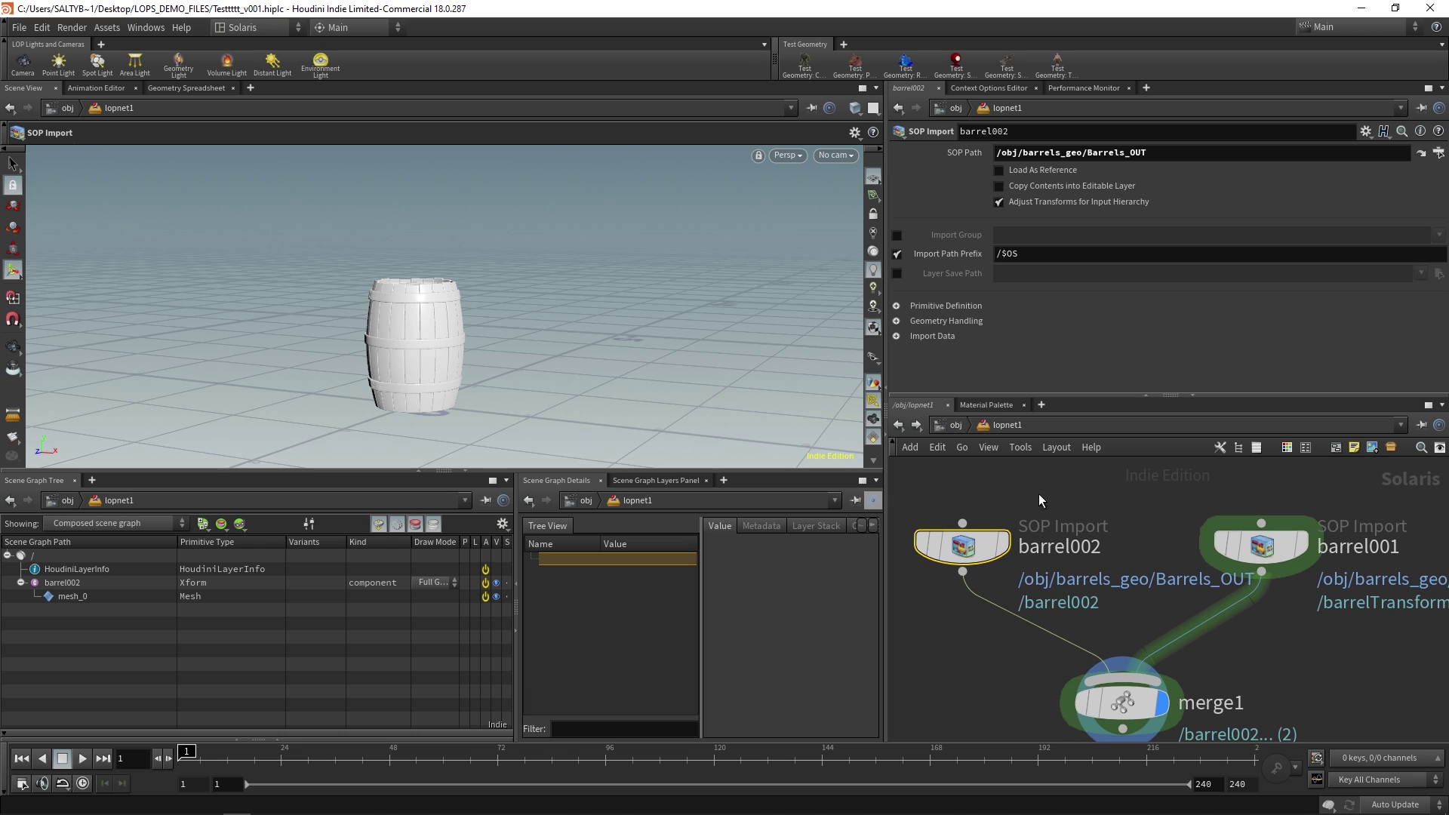
{"action": "middle_click_drag", "start_coordinate": [972, 587], "coordinate": [982, 589]}
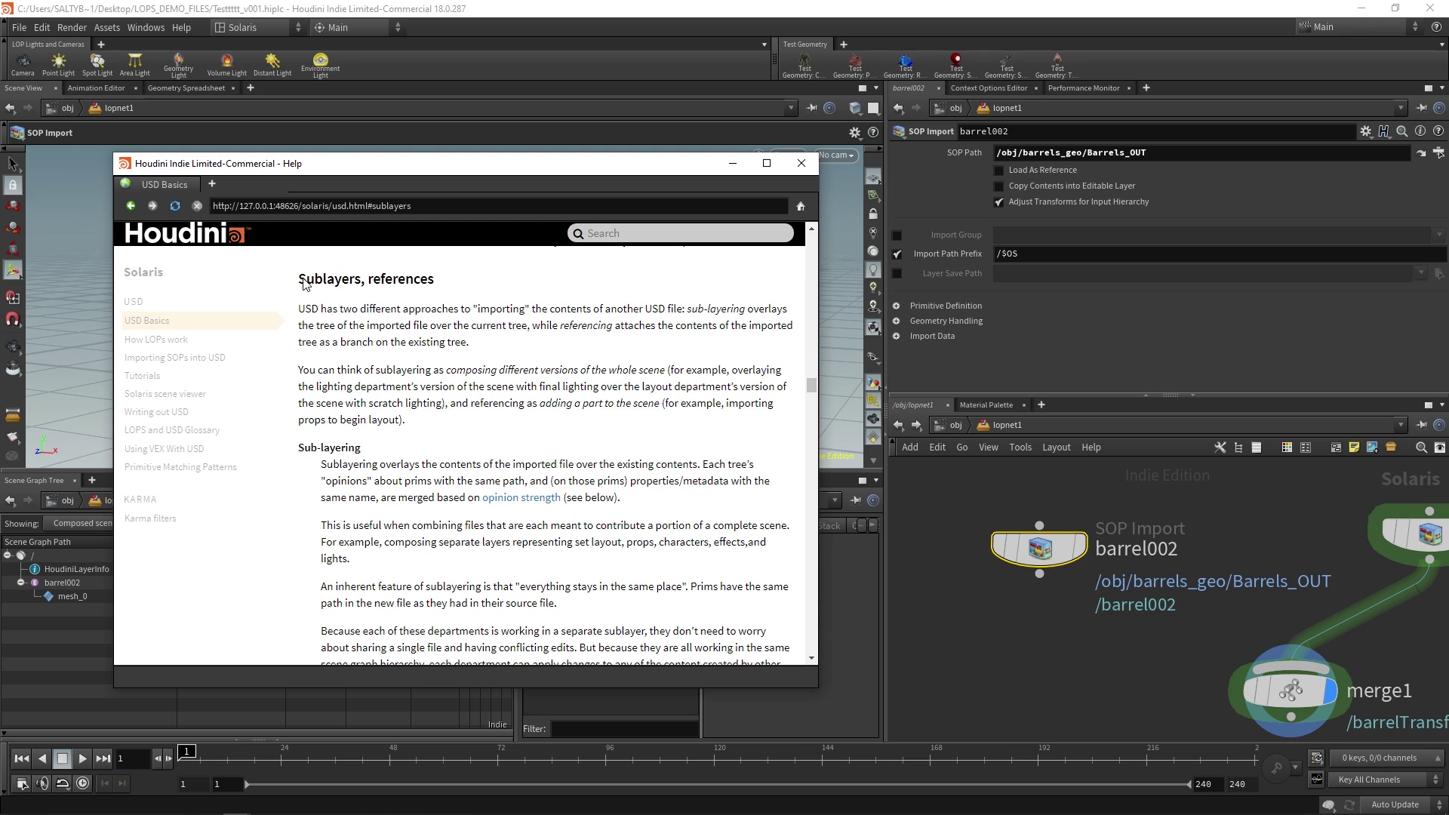
Step: Highlight Sub-layering passages about composing different versions and select the barrel002 node
{"action": "left_click_drag", "start_coordinate": [305, 284], "coordinate": [432, 285]}
{"action": "left_click", "coordinate": [494, 338]}
{"action": "left_click_drag", "start_coordinate": [945, 505], "coordinate": [1061, 581]}
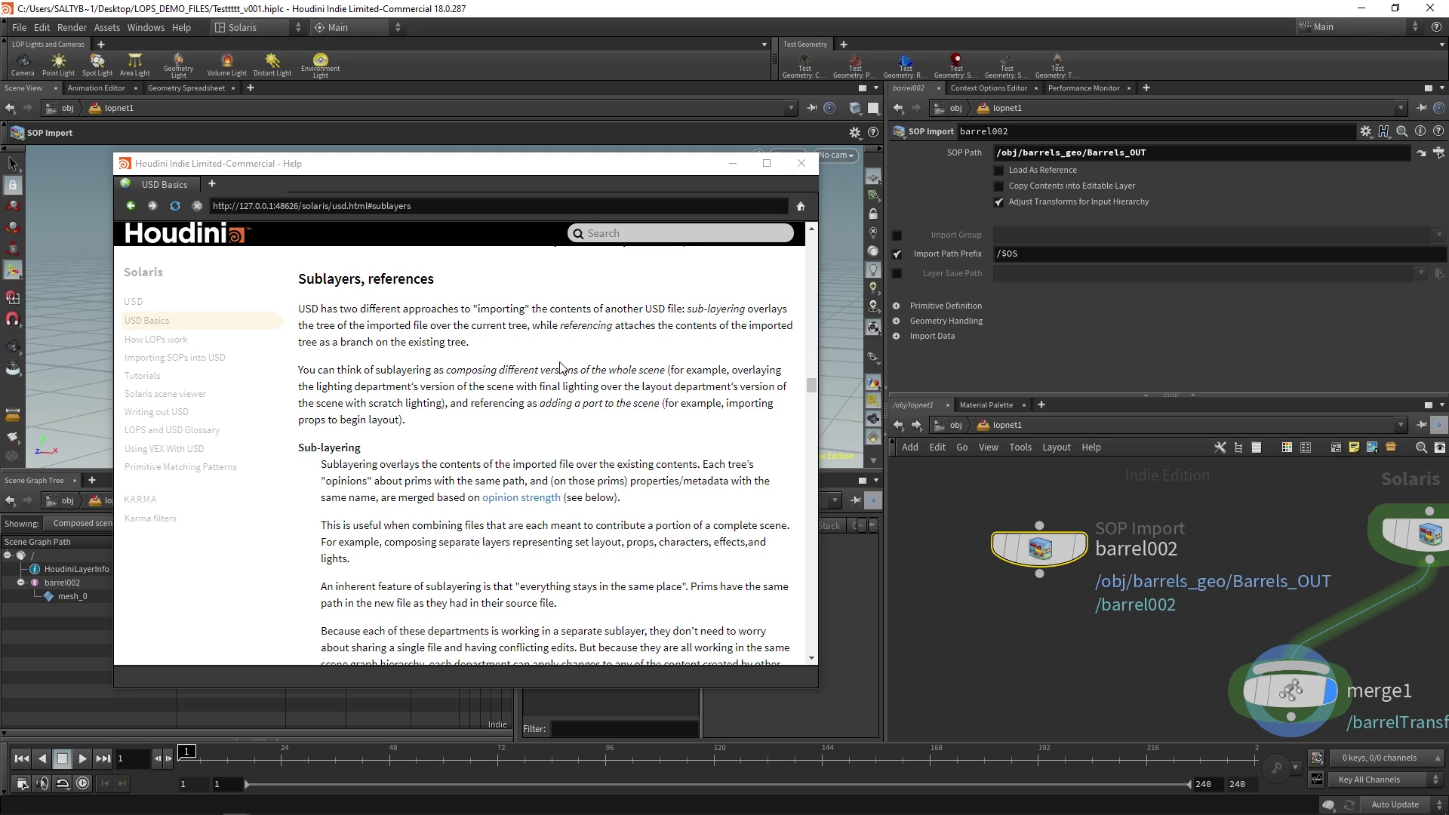
{"action": "left_click_drag", "start_coordinate": [446, 373], "coordinate": [681, 377]}
{"action": "left_click", "coordinate": [604, 385]}
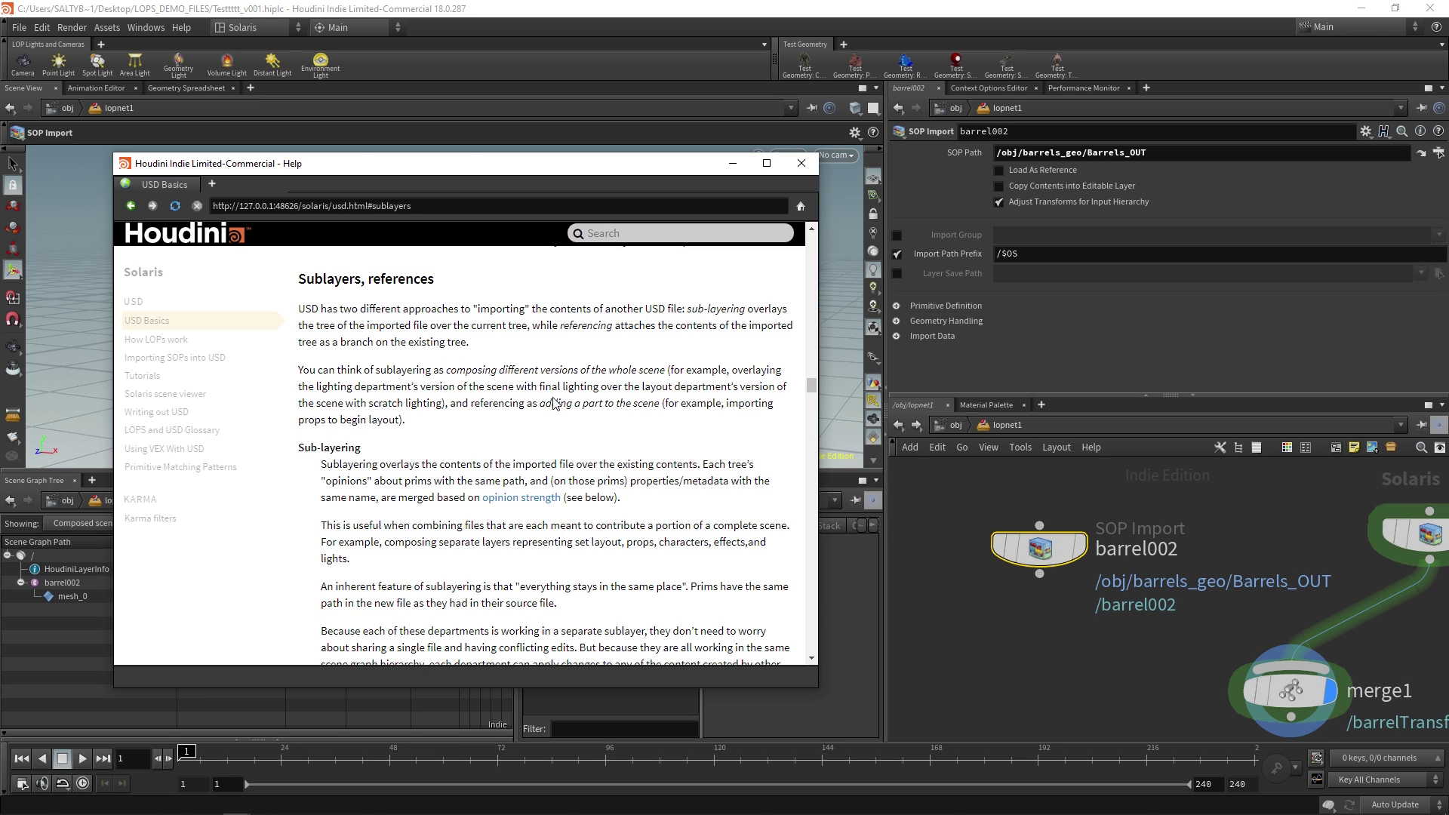
Step: Scroll down to the Referencing section and highlight the opinion strength link
{"action": "scroll", "coordinate": [558, 385], "scroll_direction": "down", "scroll_amount": 1}
{"action": "scroll", "coordinate": [451, 379], "scroll_direction": "down", "scroll_amount": 3}
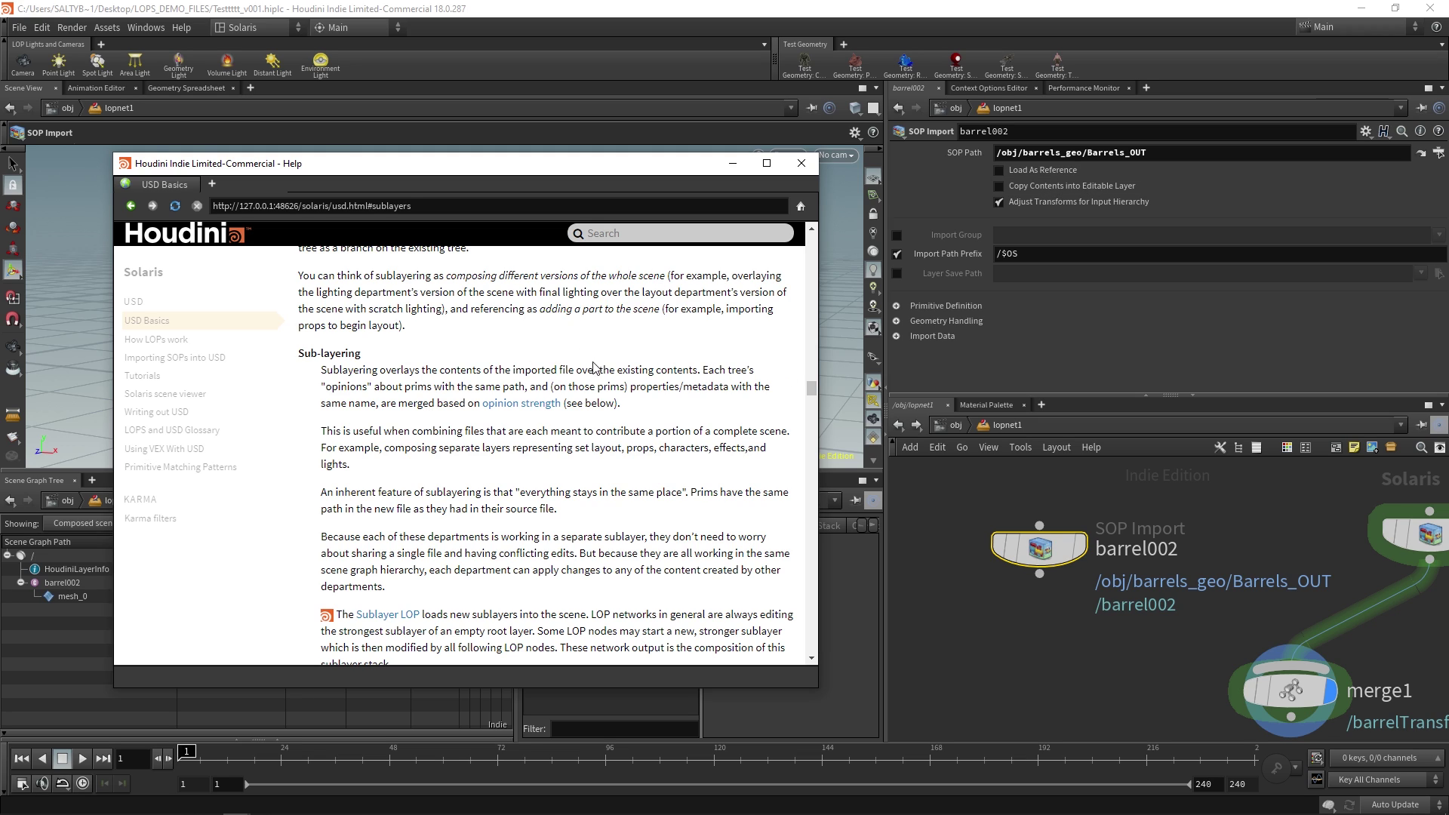
{"action": "left_click_drag", "start_coordinate": [483, 409], "coordinate": [562, 414]}
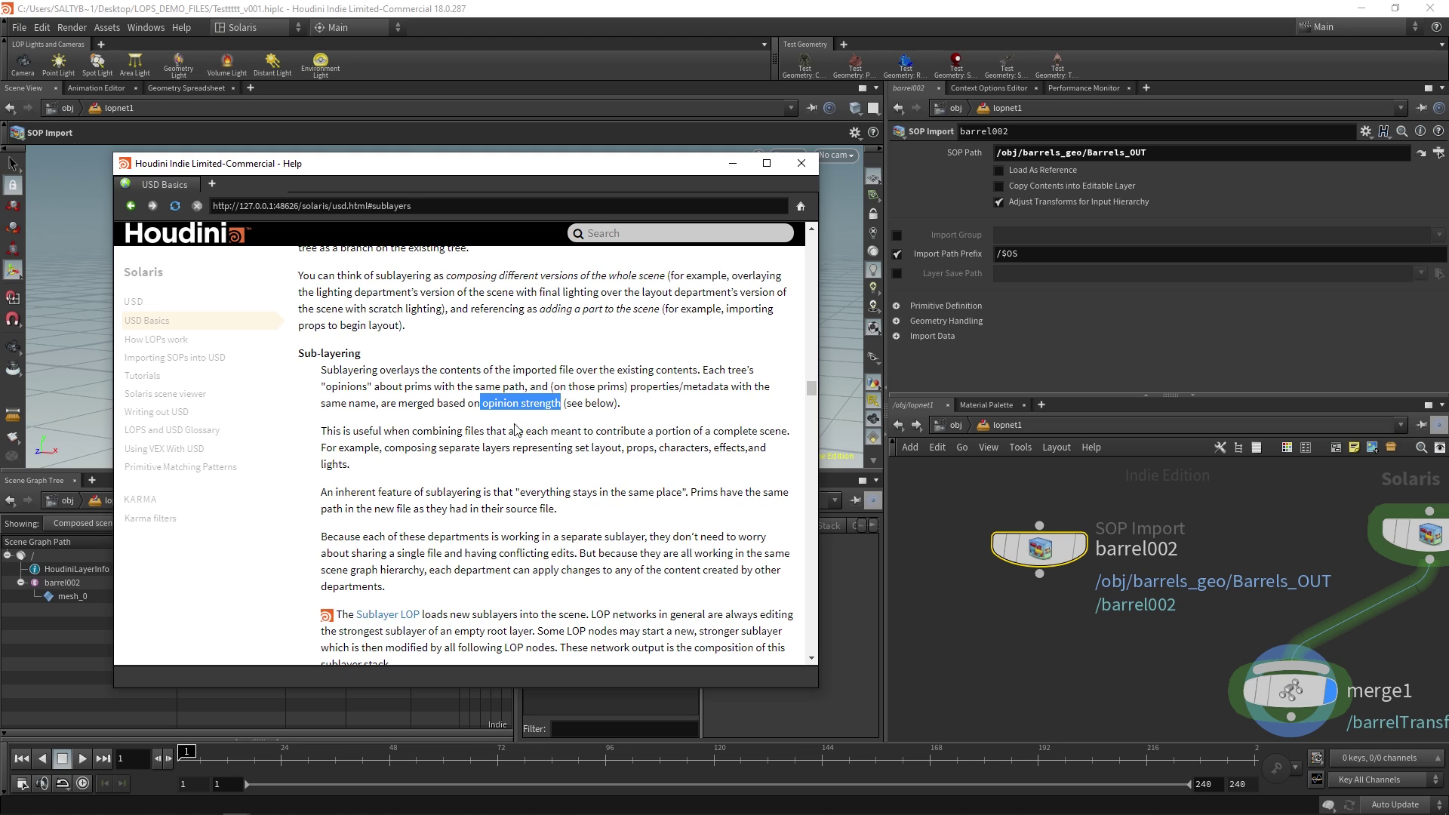
{"action": "left_click_drag", "start_coordinate": [437, 404], "coordinate": [439, 406]}
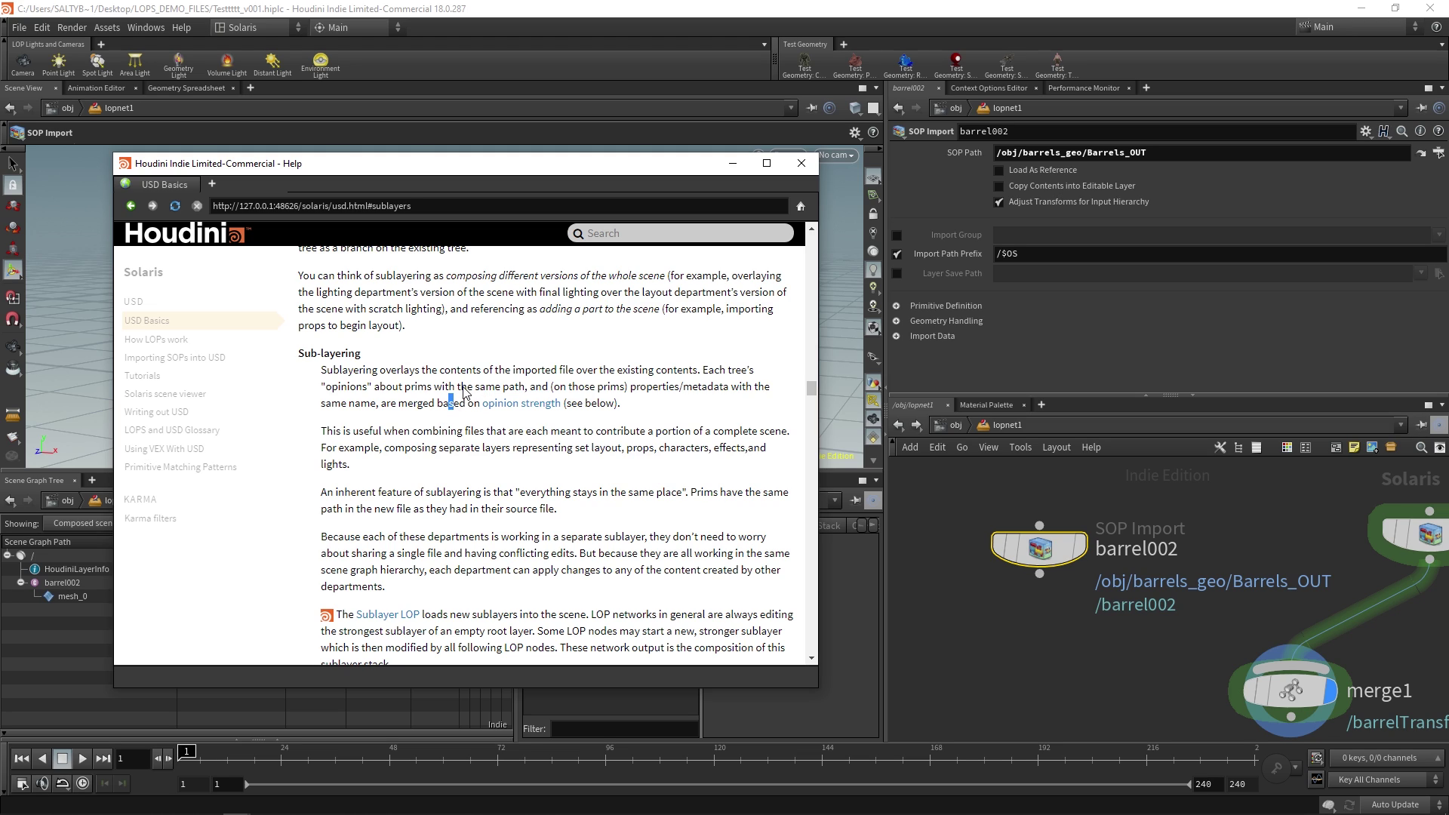
{"action": "left_click", "coordinate": [433, 386]}
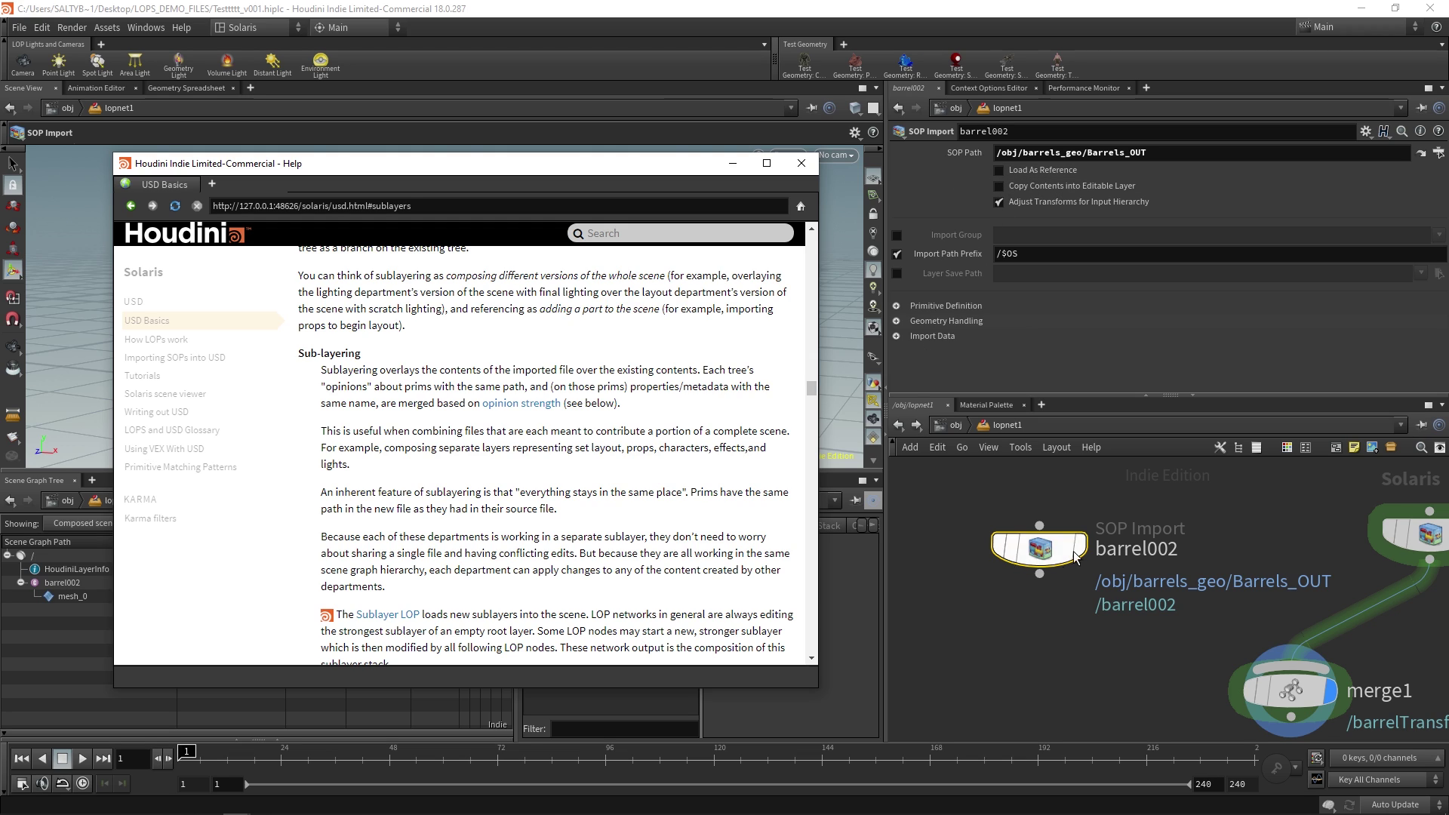
Step: Highlight the Help note on loading a layer repeatedly
{"action": "scroll", "coordinate": [425, 566], "scroll_direction": "down", "scroll_amount": 6}
{"action": "scroll", "coordinate": [424, 566], "scroll_direction": "down", "scroll_amount": 15}
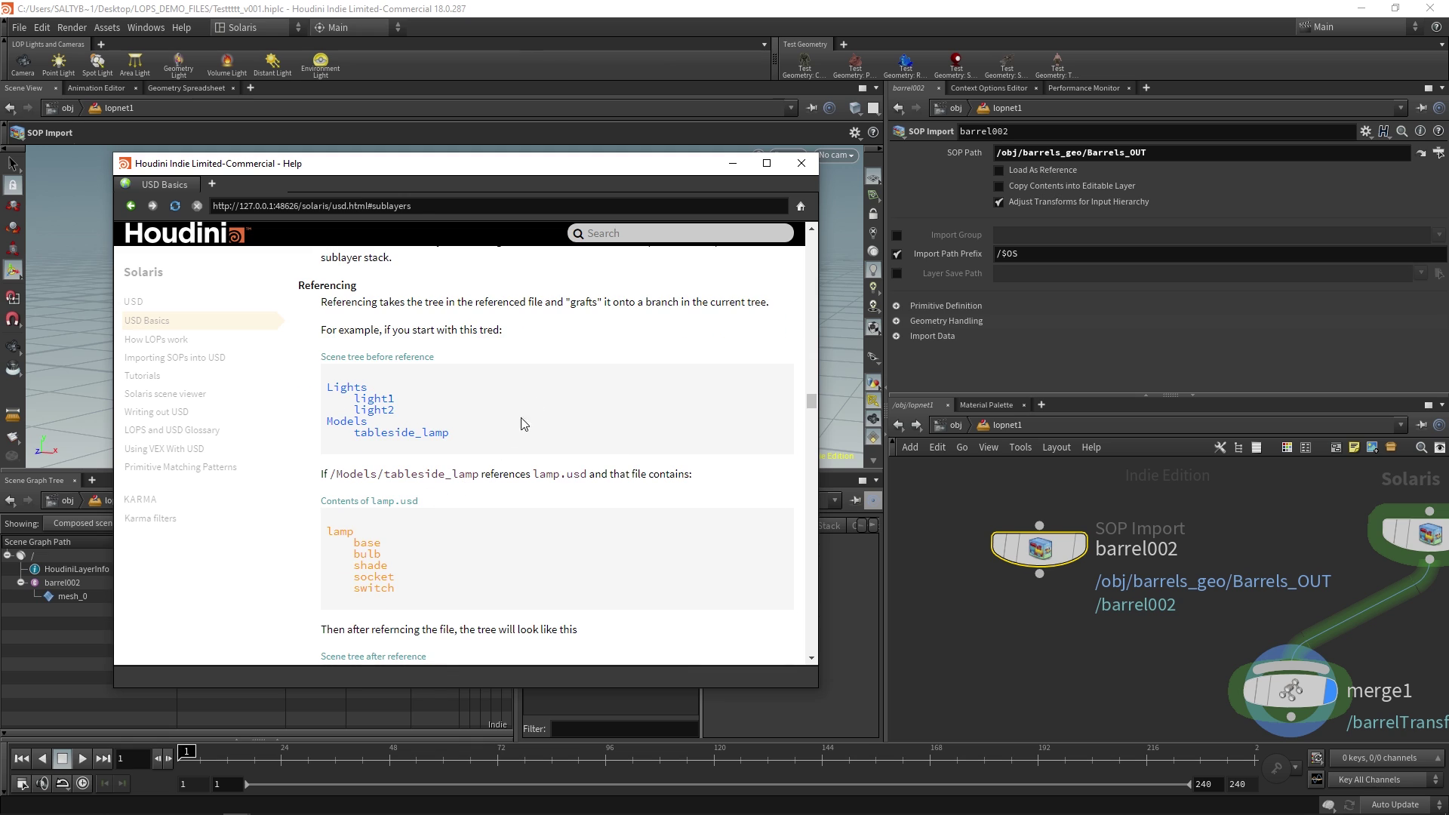
{"action": "scroll", "coordinate": [568, 456], "scroll_direction": "up", "scroll_amount": 1}
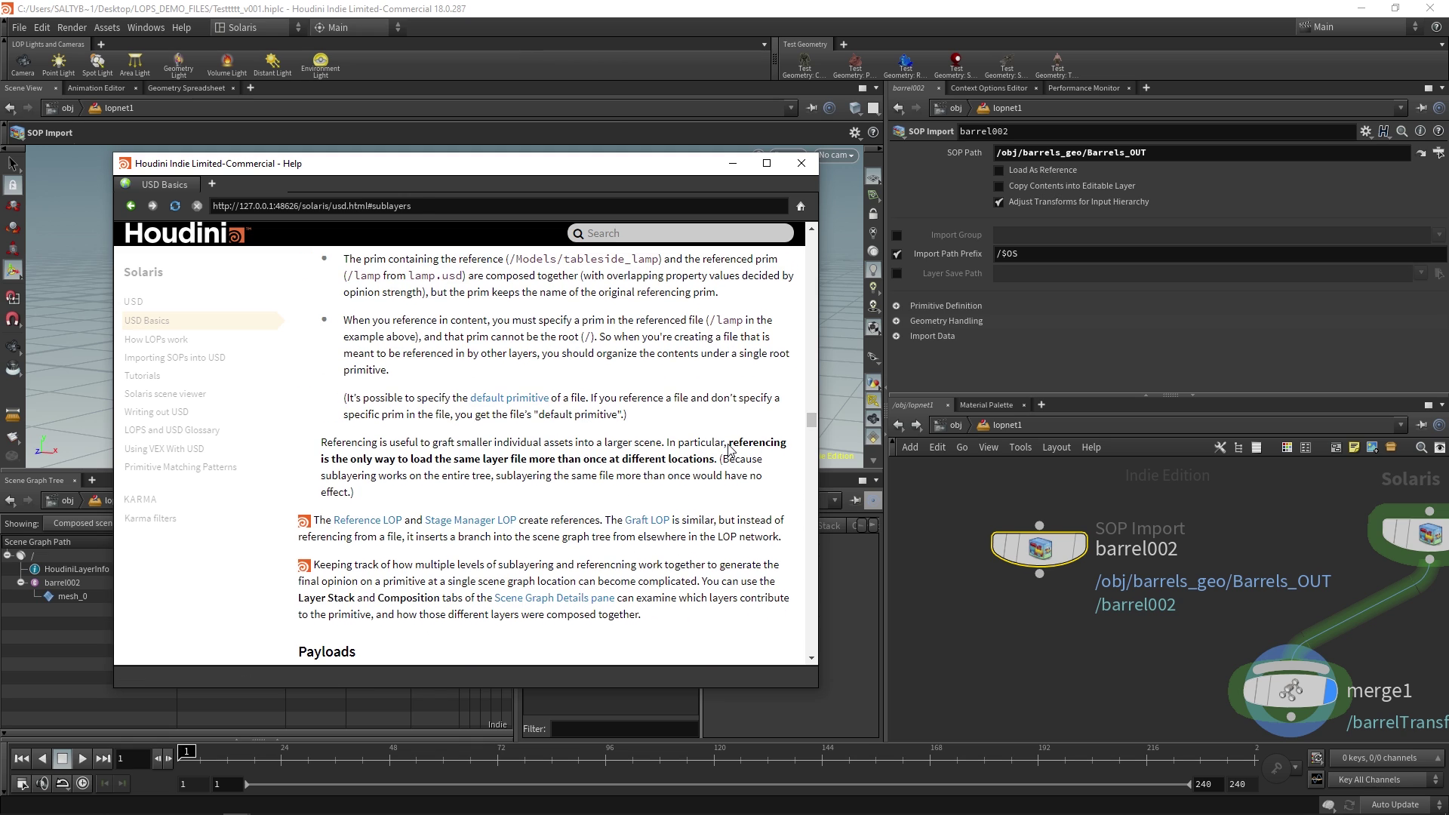
{"action": "left_click_drag", "start_coordinate": [730, 443], "coordinate": [762, 469]}
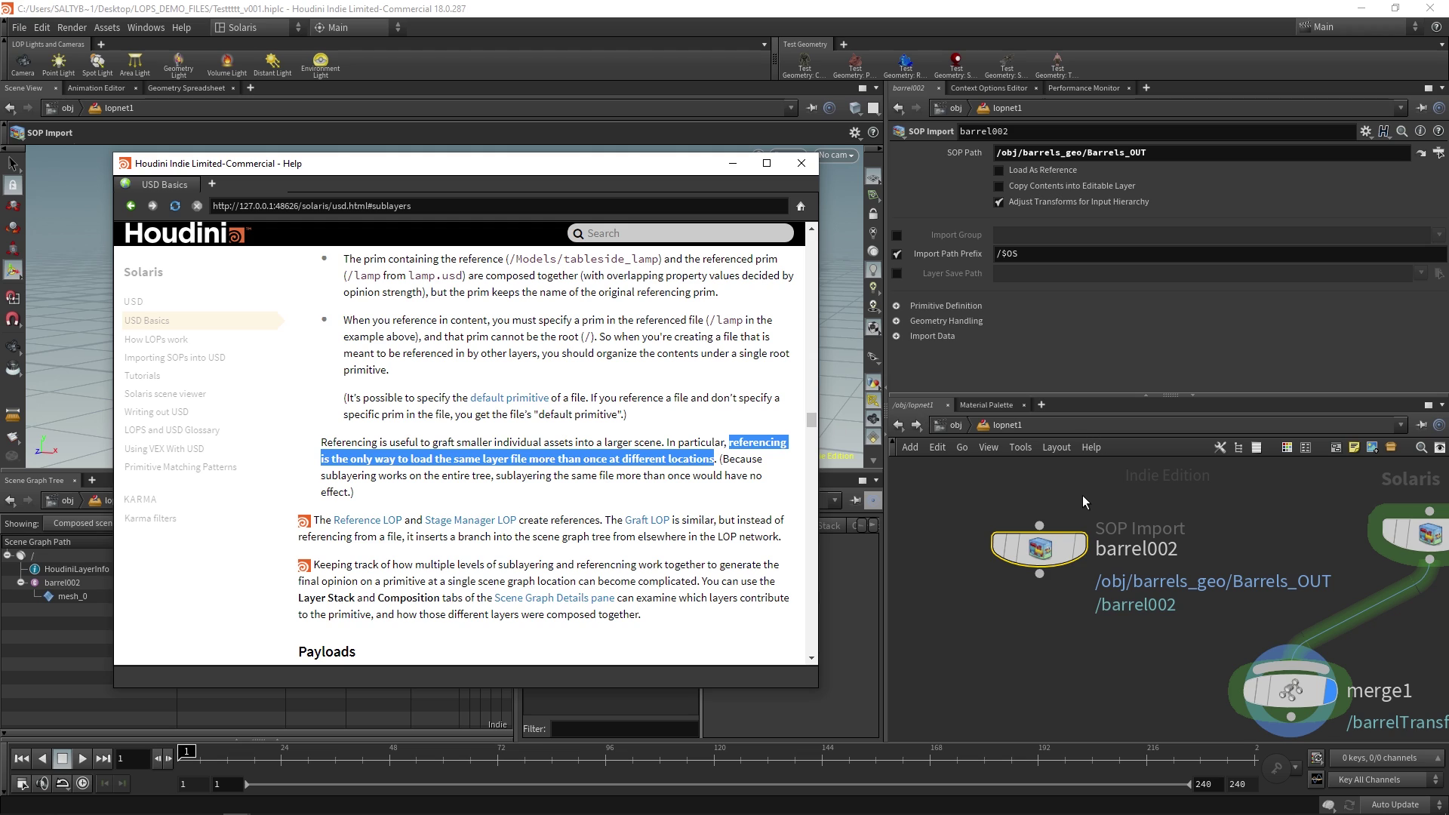
Step: Re-enable Load As Reference on barrel002 and select barrel002 in its primitive path
{"action": "middle_click_drag", "start_coordinate": [1055, 490], "coordinate": [1051, 497]}
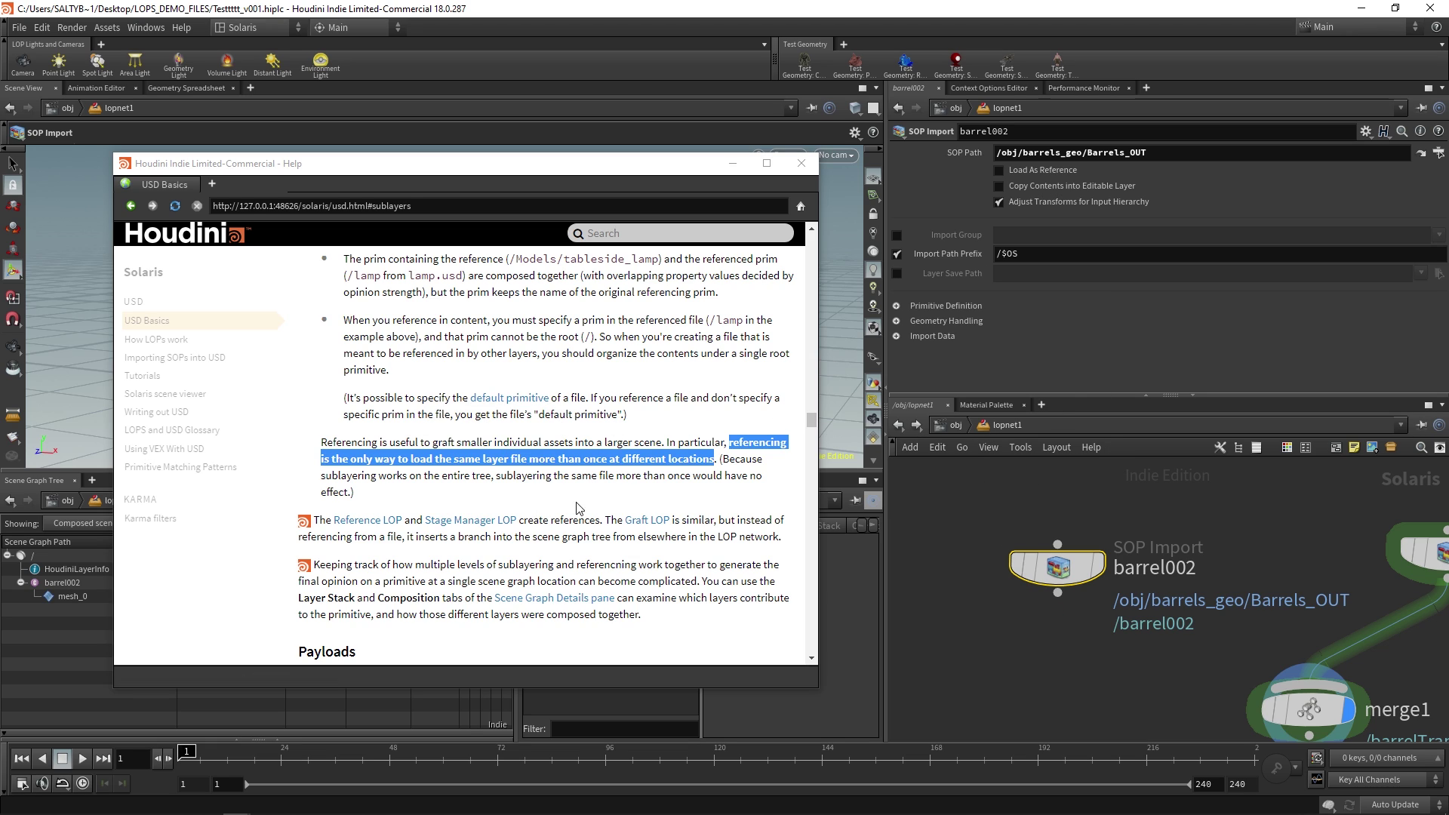
{"action": "middle_click_drag", "start_coordinate": [1015, 512], "coordinate": [1012, 528]}
{"action": "mouse_move", "coordinate": [1064, 587]}
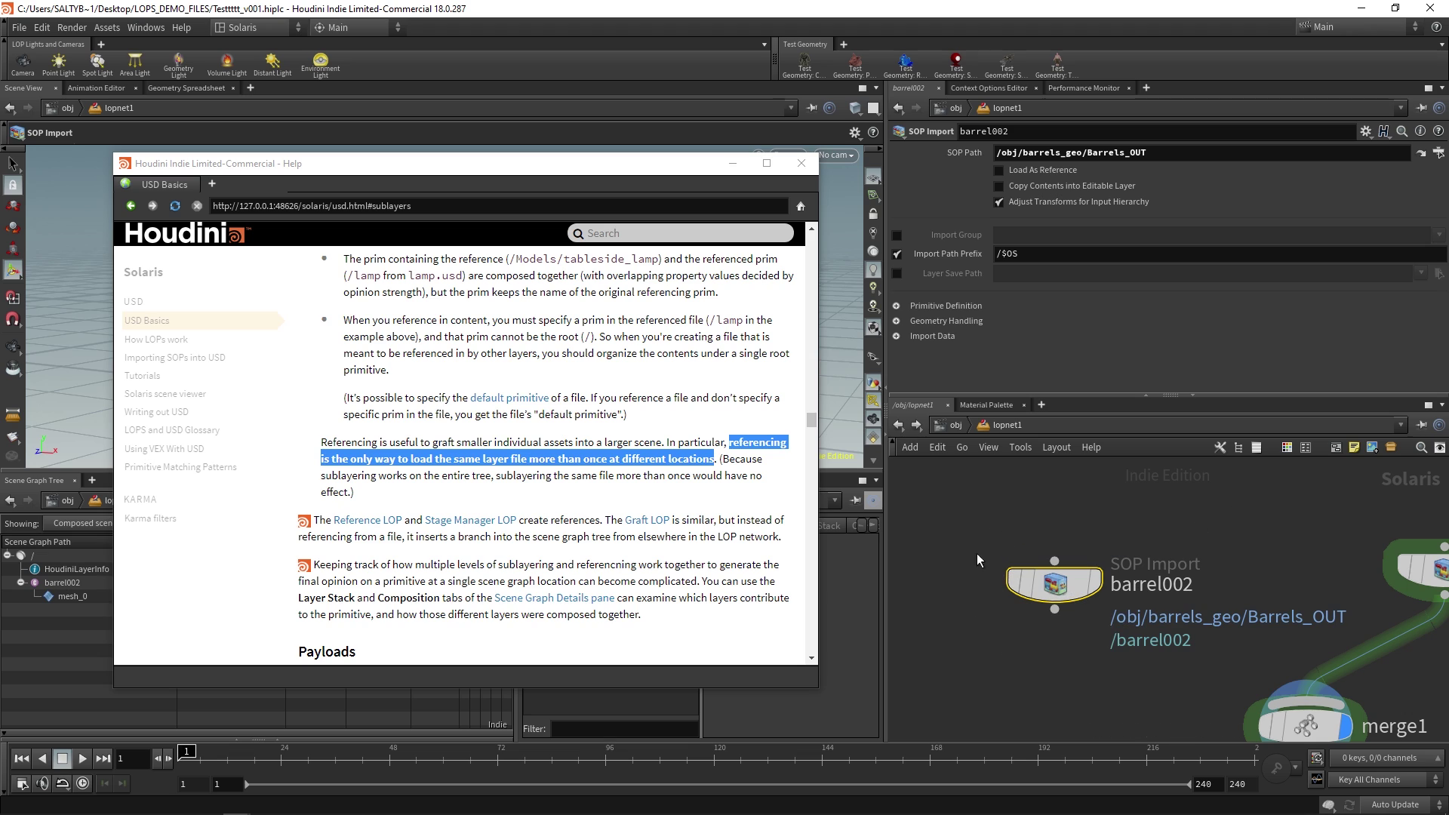
{"action": "left_click", "coordinate": [1060, 169]}
{"action": "left_click_drag", "start_coordinate": [1141, 226], "coordinate": [1085, 228]}
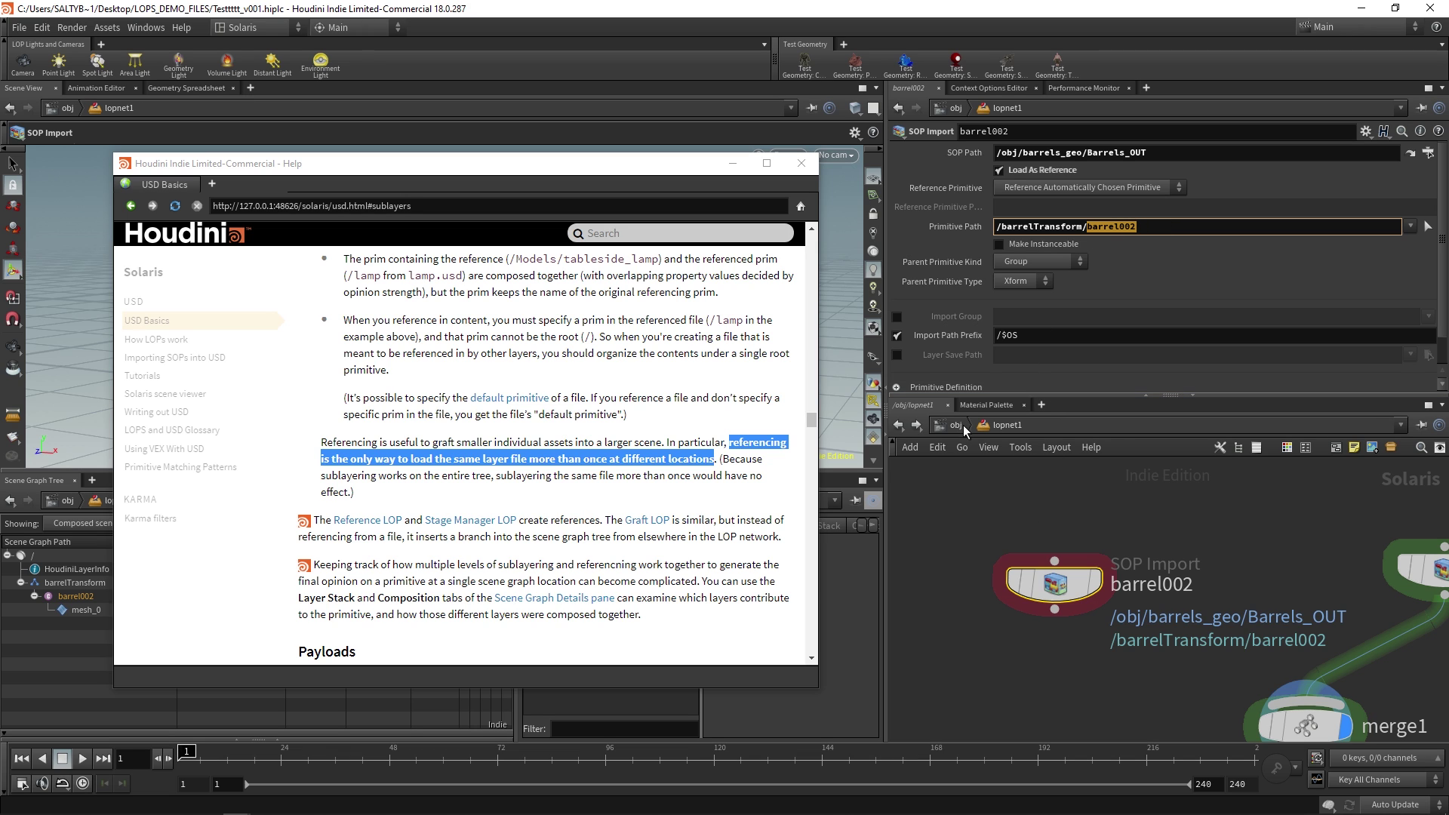
Step: Close the Help window and check the Kind column: barrelTransform is group, barrel002 is component
{"action": "left_click", "coordinate": [1144, 519]}
{"action": "middle_click_drag", "start_coordinate": [1165, 510], "coordinate": [1088, 504]}
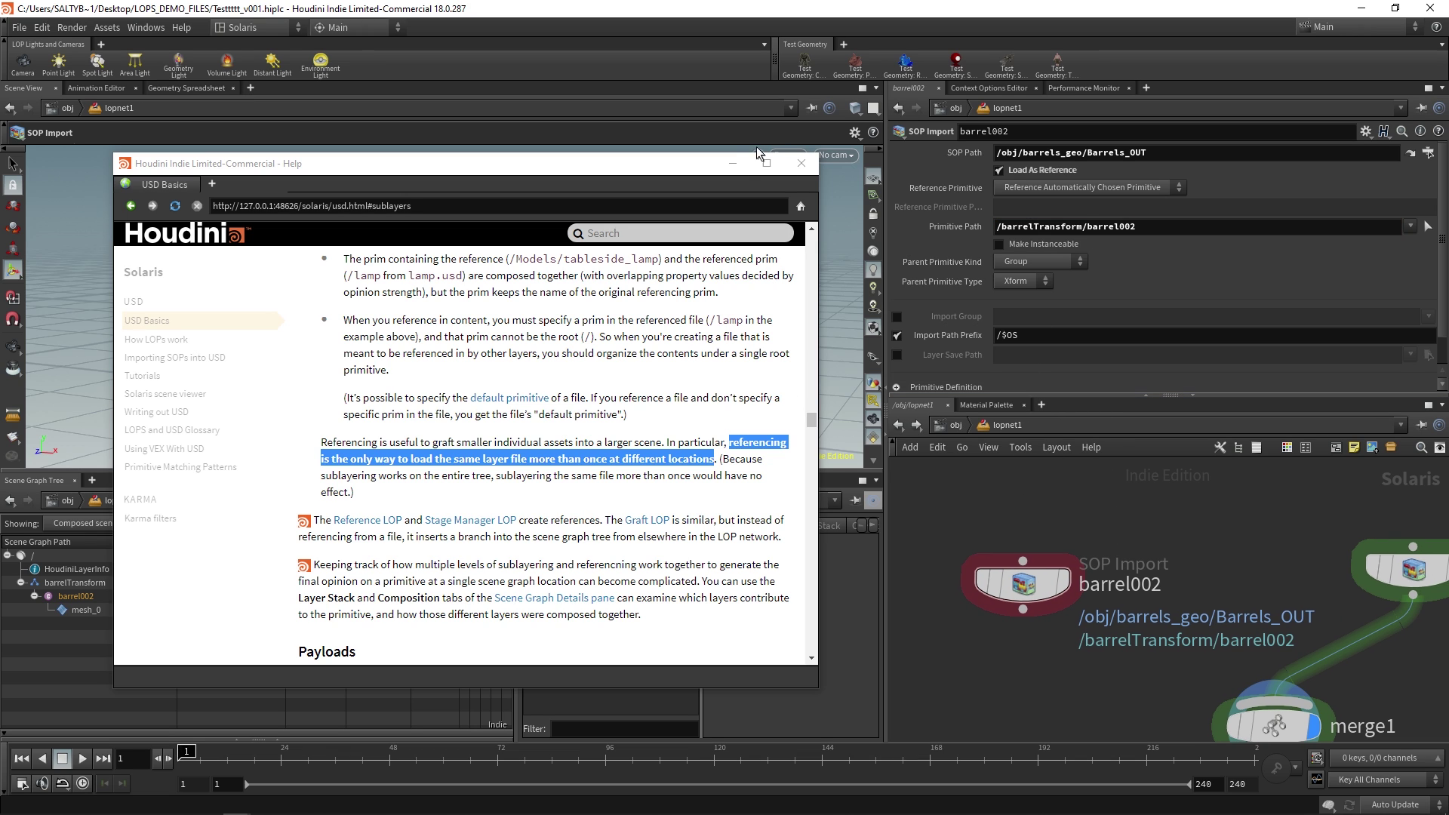
{"action": "left_click", "coordinate": [801, 163]}
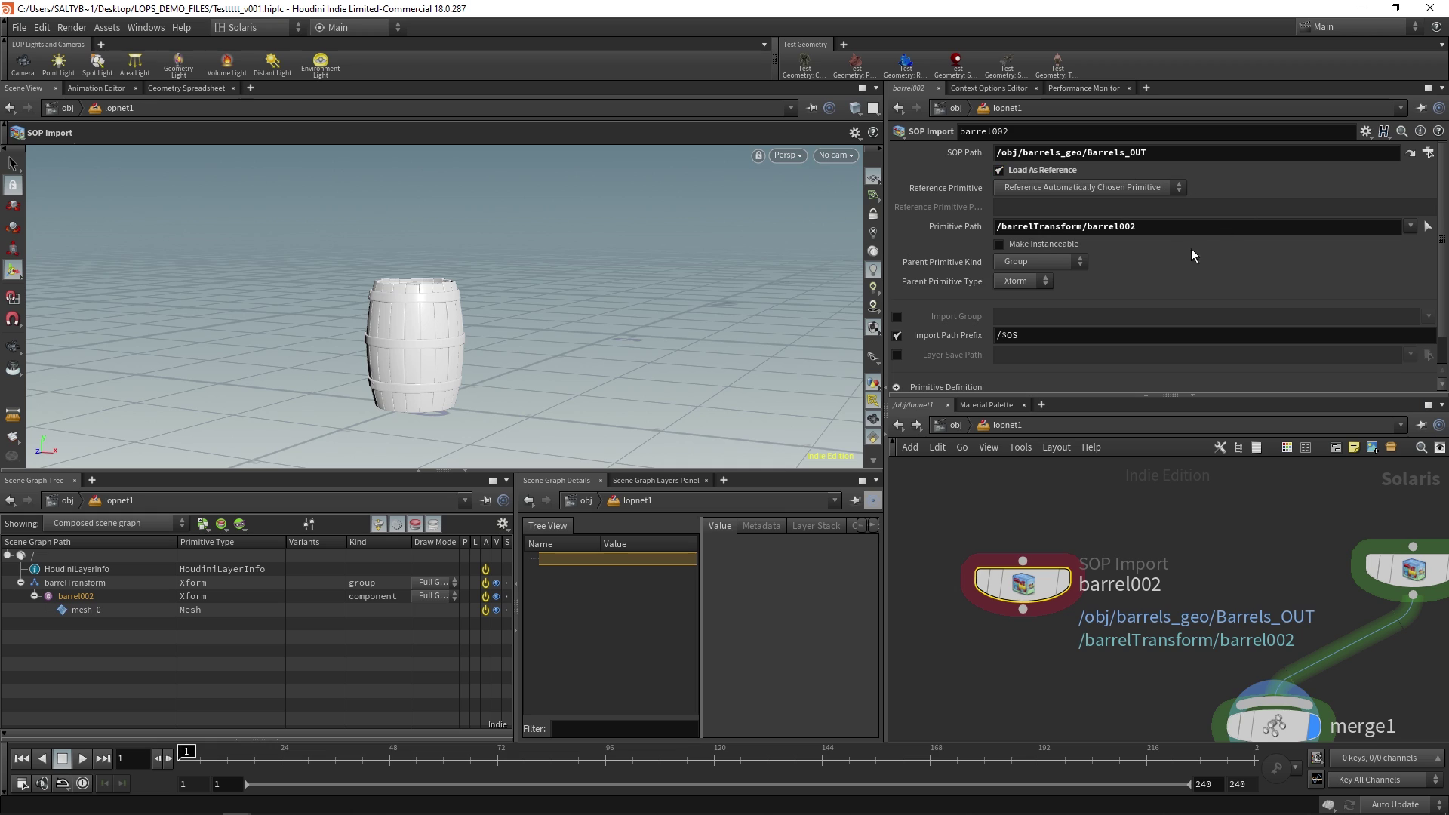
{"action": "mouse_move", "coordinate": [1025, 243]}
Step: Select the barrel002 import and toggle its Load As Reference option off and back on
{"action": "scroll", "coordinate": [1148, 543], "scroll_direction": "down", "scroll_amount": 5}
{"action": "scroll", "coordinate": [981, 603], "scroll_direction": "up", "scroll_amount": 3}
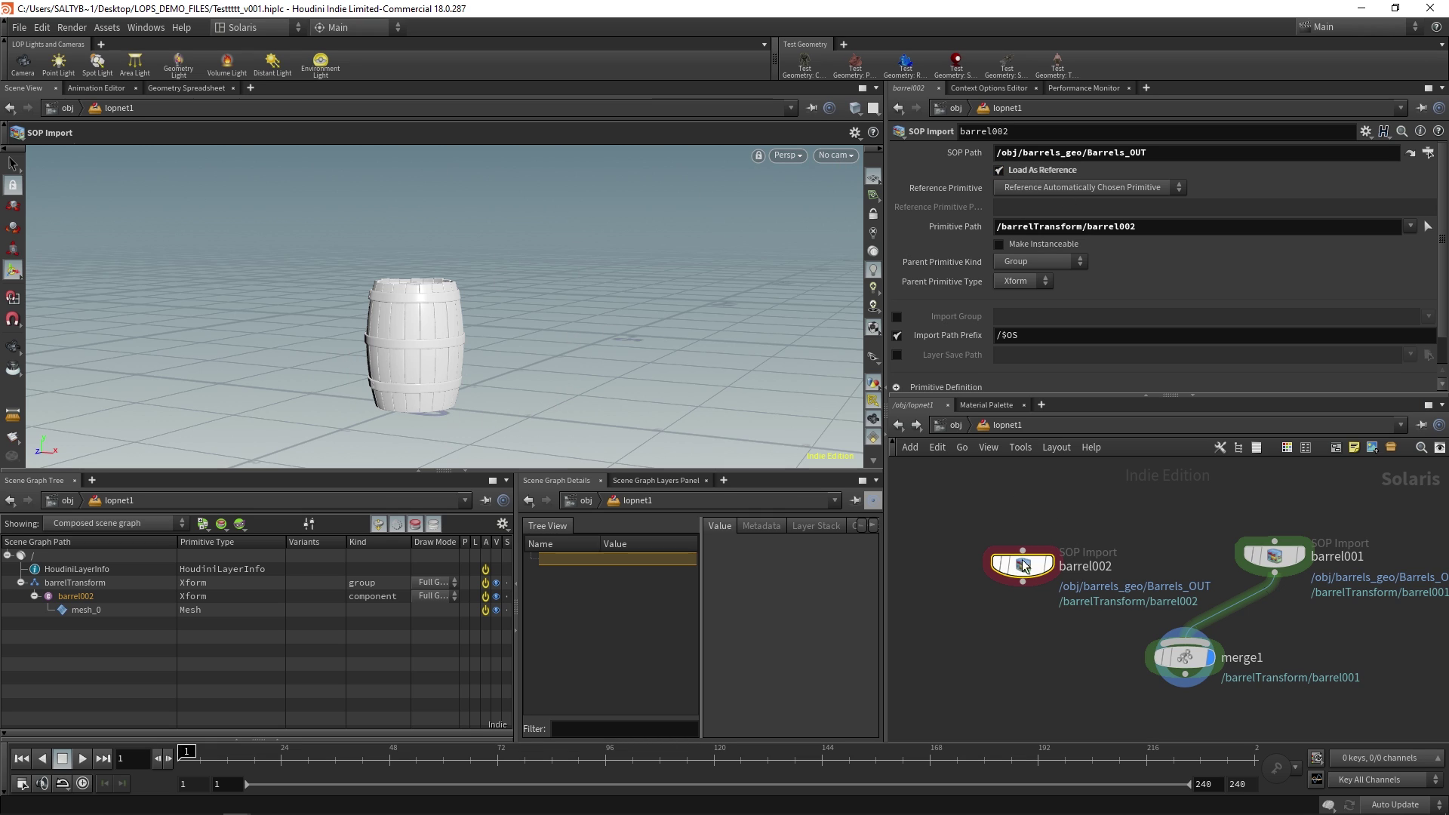
{"action": "left_click_drag", "start_coordinate": [1089, 519], "coordinate": [963, 630]}
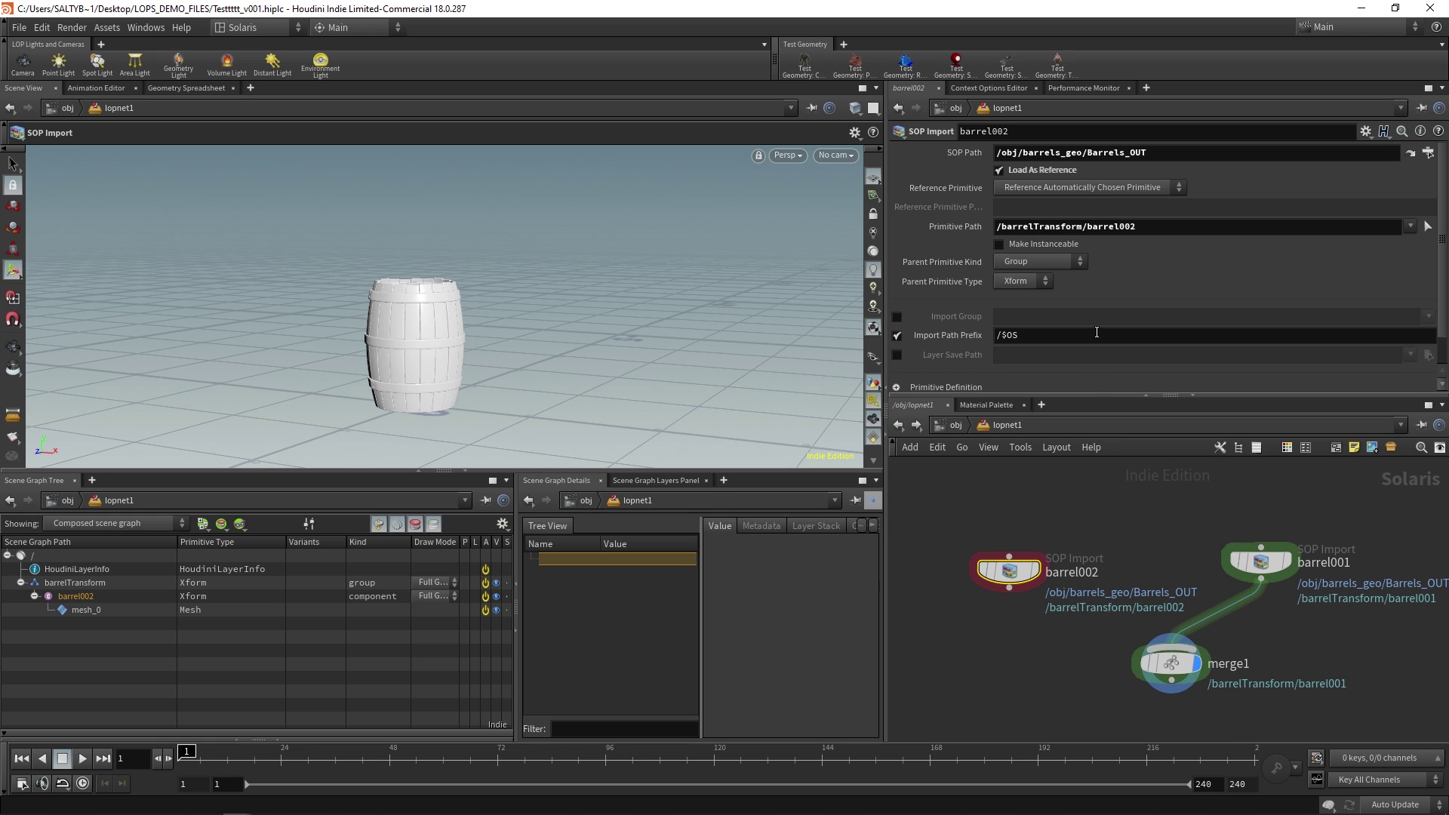
{"action": "left_click", "coordinate": [1047, 169]}
{"action": "left_click", "coordinate": [1047, 170]}
Step: Delete the barrel002 import node and move barrel001 just above merge1
{"action": "scroll", "coordinate": [1093, 524], "scroll_direction": "up", "scroll_amount": 2}
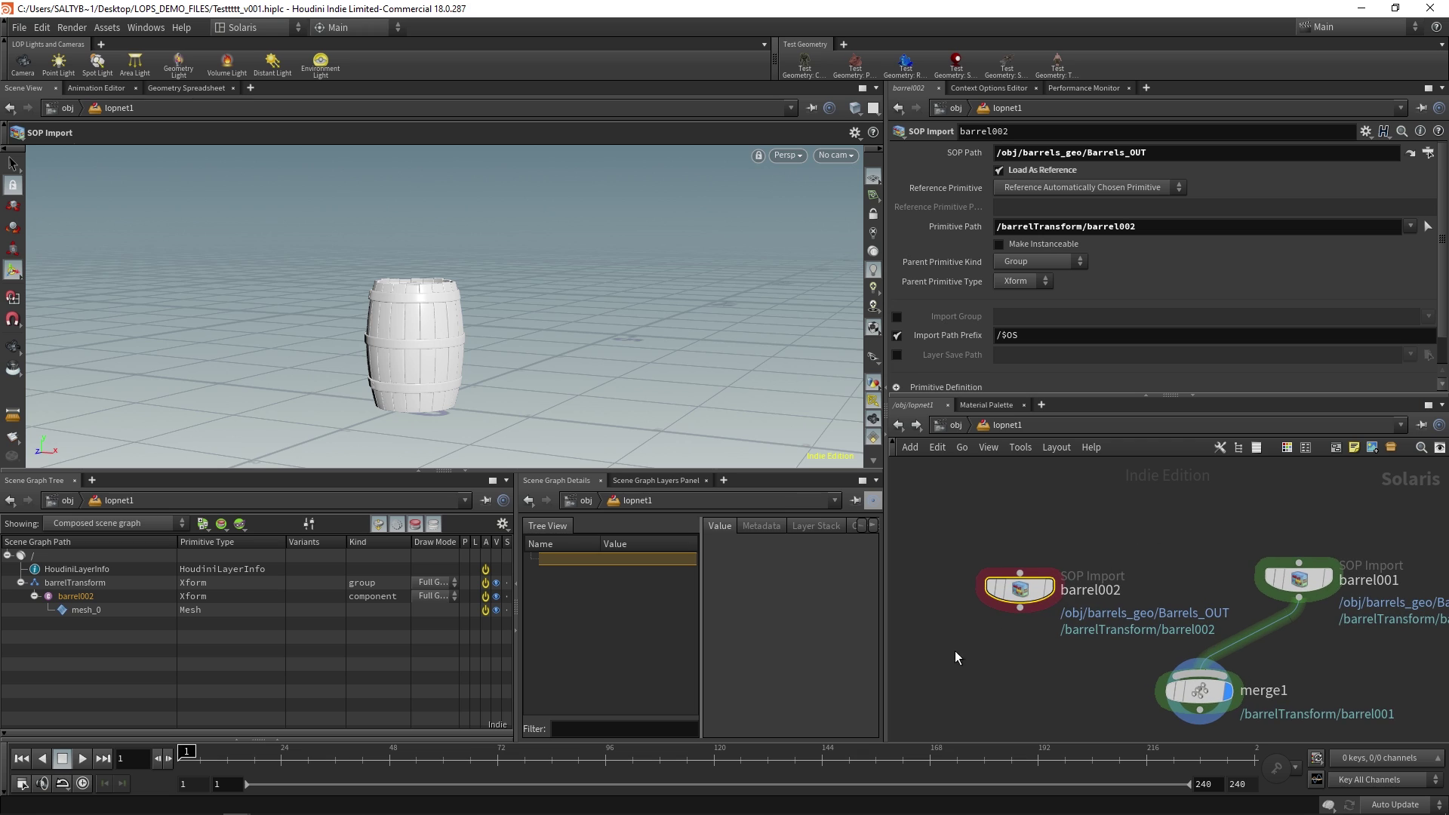
{"action": "key", "text": "Delete"}
{"action": "left_click_drag", "start_coordinate": [1296, 580], "coordinate": [1197, 599]}
{"action": "left_click_drag", "start_coordinate": [1270, 551], "coordinate": [1153, 627]}
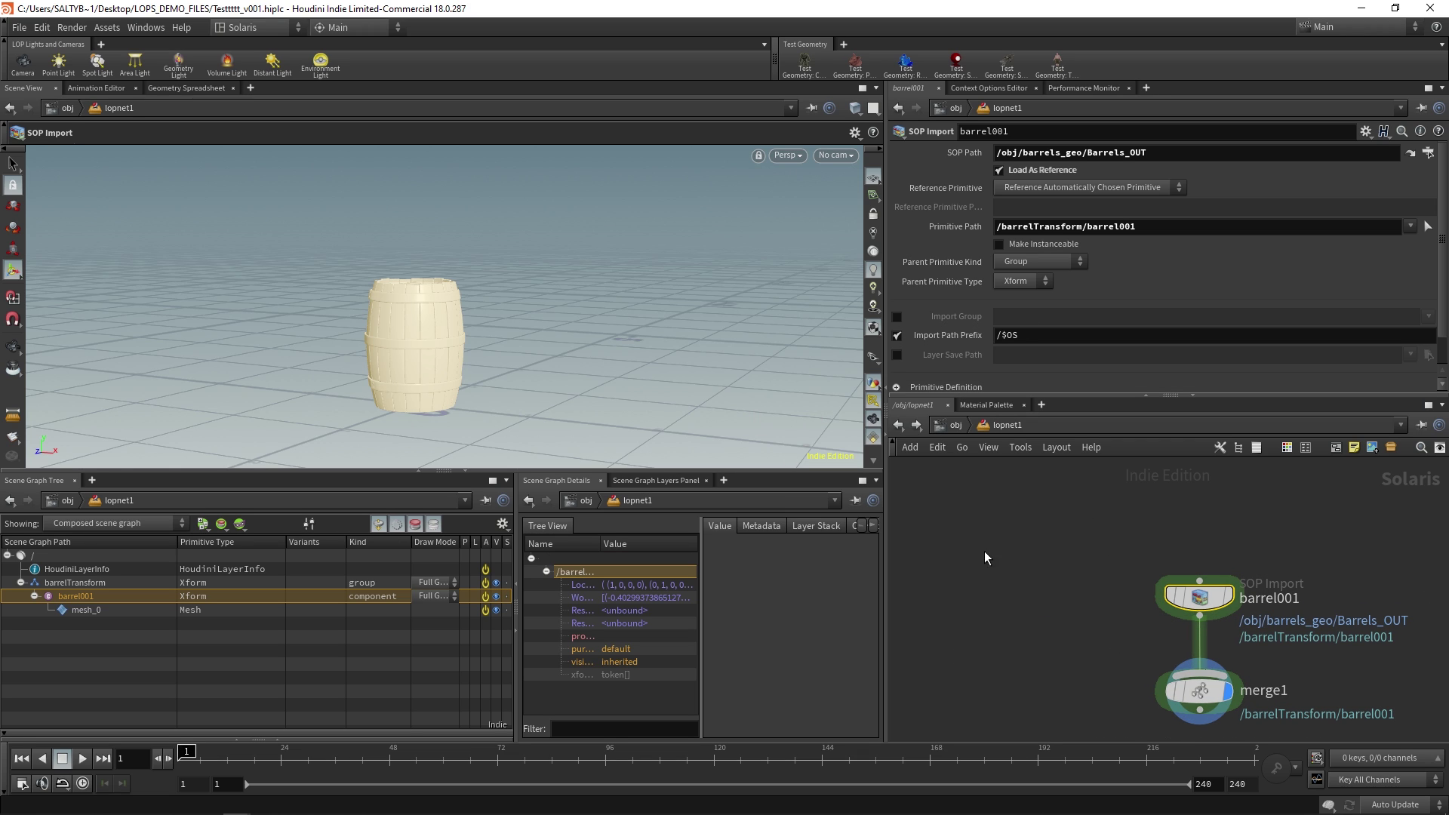
Step: Turn on barrel001's Layer Save Path option, leaving the path blank for now
{"action": "mouse_move", "coordinate": [141, 807]}
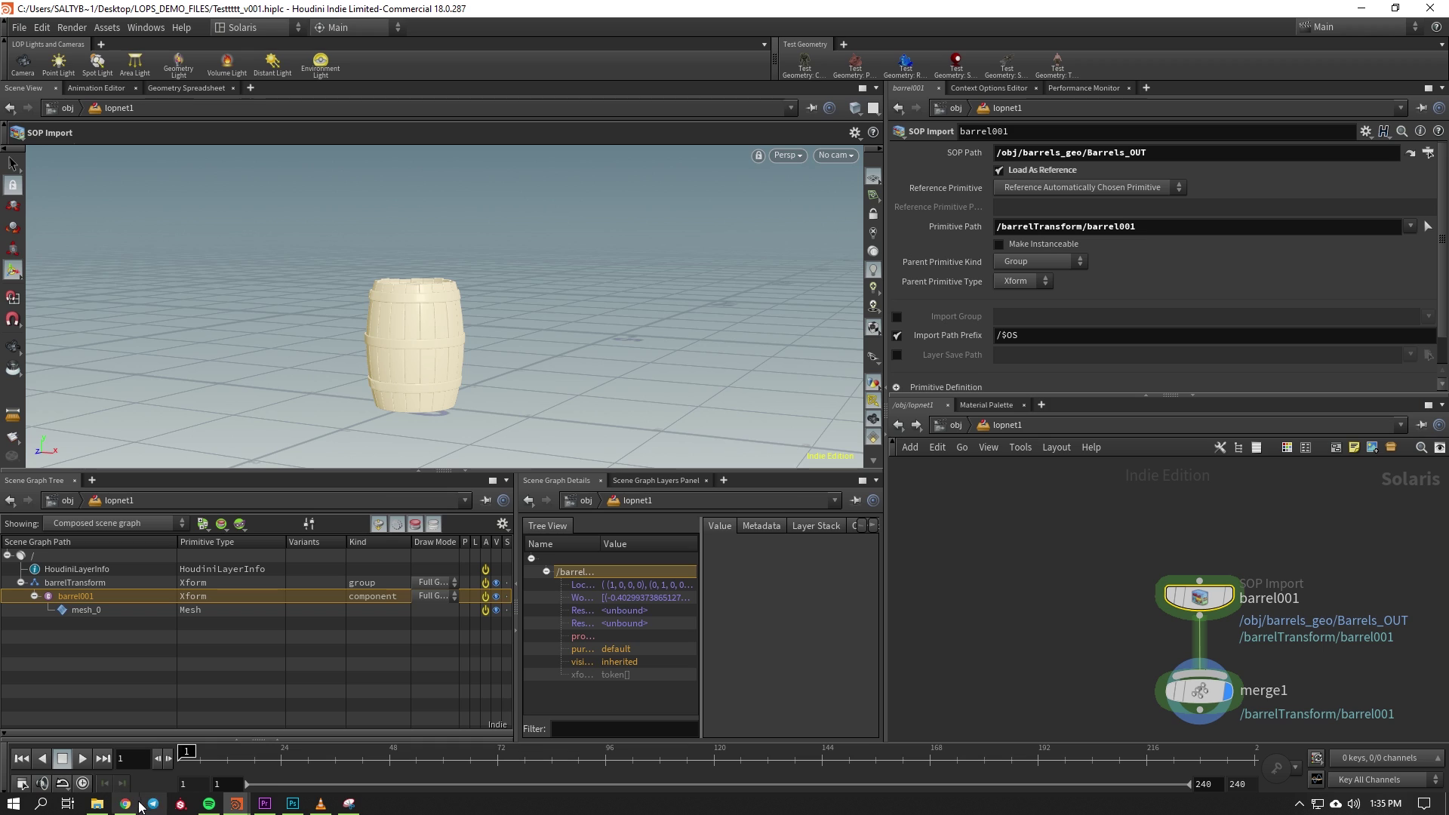
{"action": "left_click", "coordinate": [127, 805]}
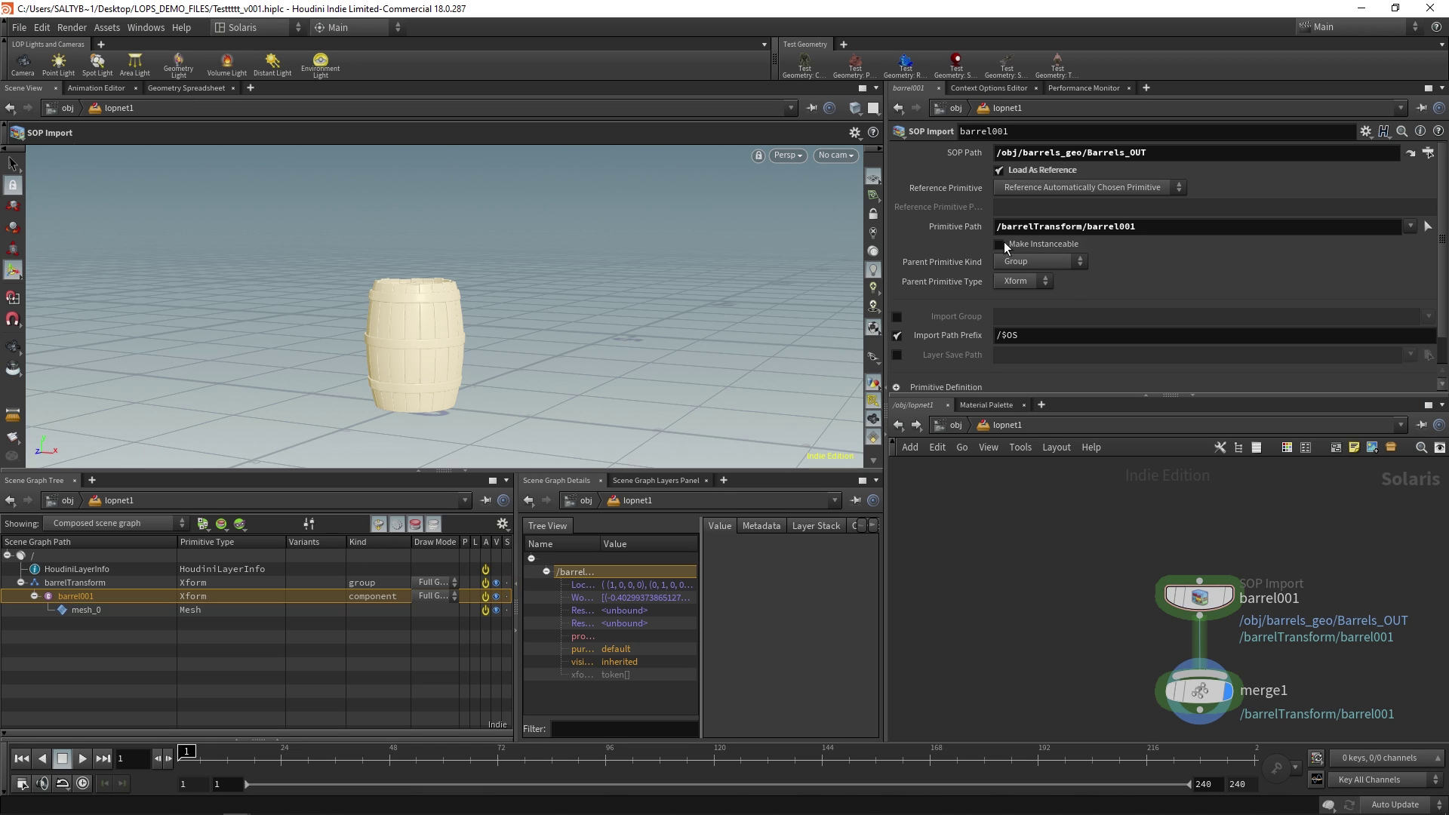
{"action": "left_click", "coordinate": [897, 355]}
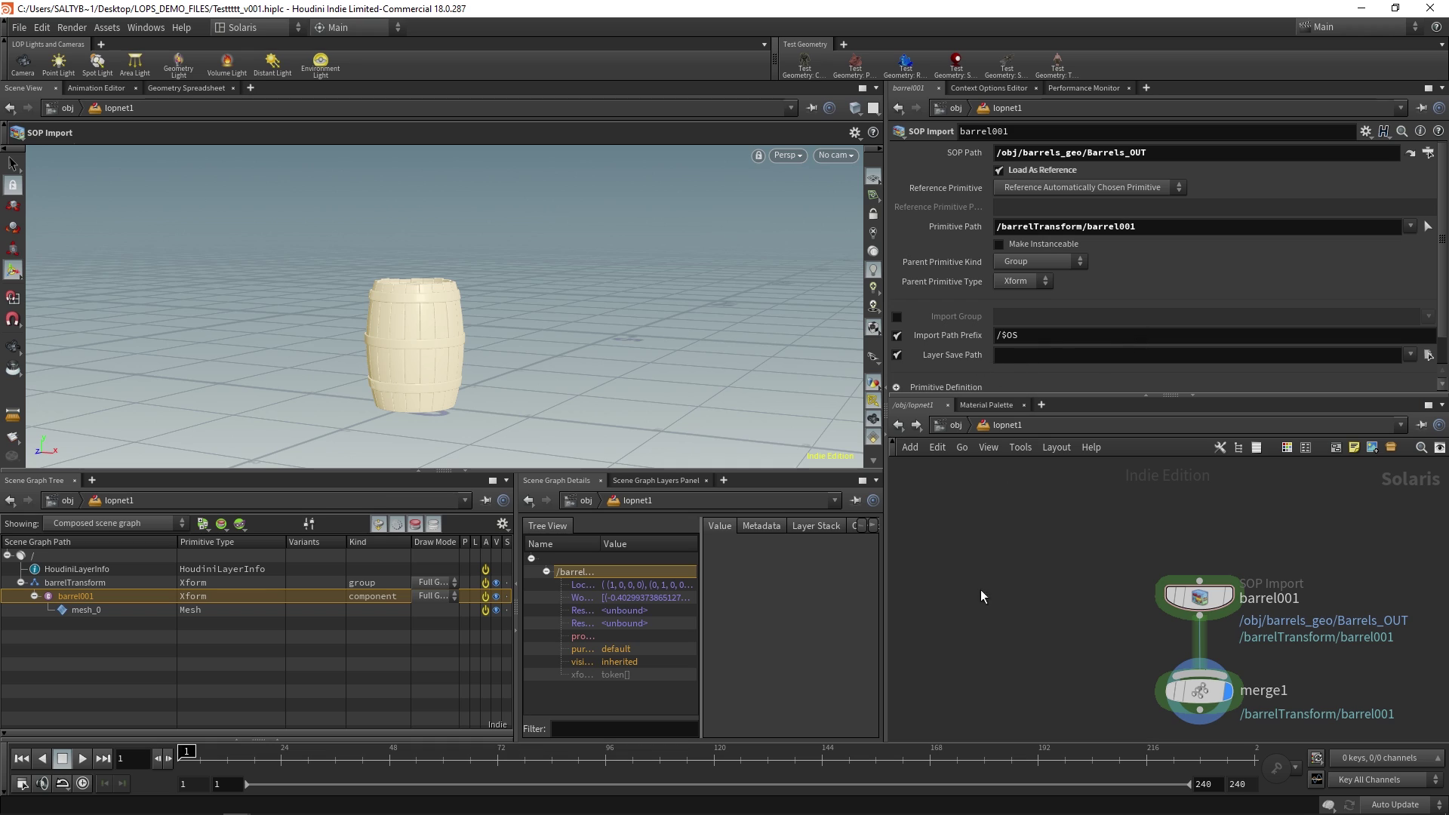
Step: Set barrel001's Layer Save Path to $HIP/tutorial1/Geo/BarrelBase.usd
{"action": "left_click", "coordinate": [1037, 358]}
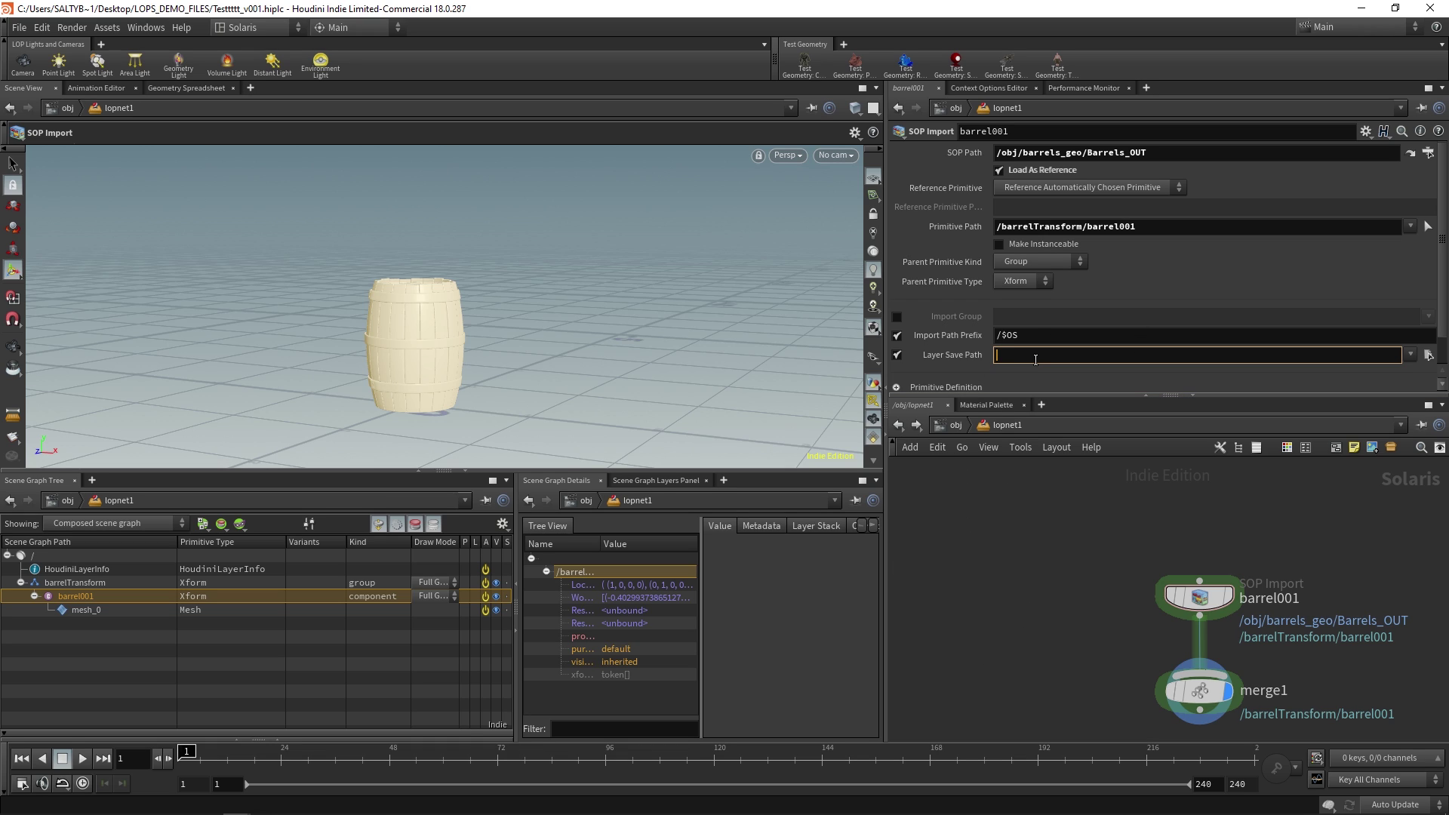
{"action": "type", "text": "$HIP/tutorial1/Geo/BarrelBase.usd"}
{"action": "key", "text": "Return"}
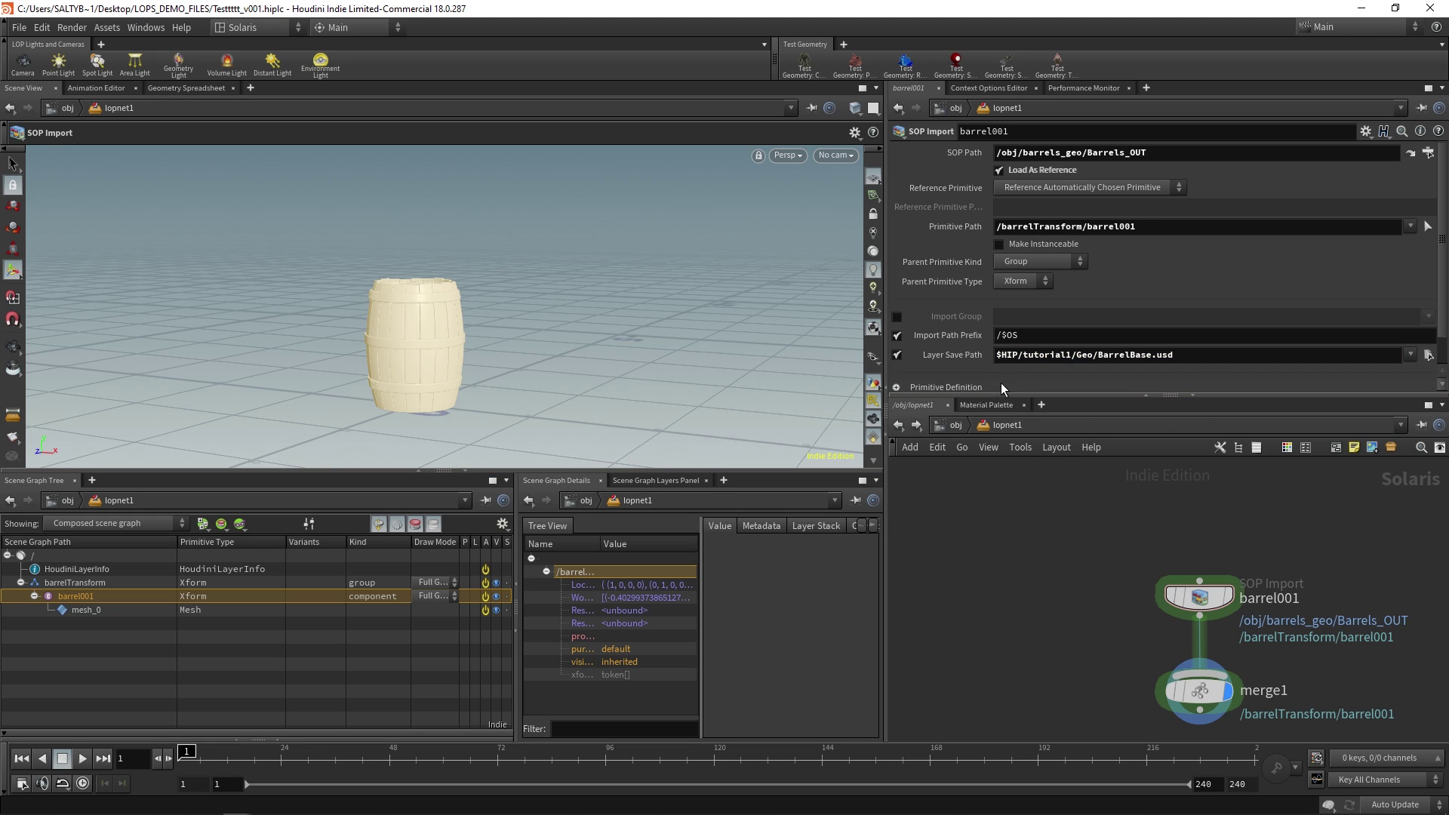
Step: Add a USD ROP node, usd_rop1, to the lopnet1 network
{"action": "key", "text": "h"}
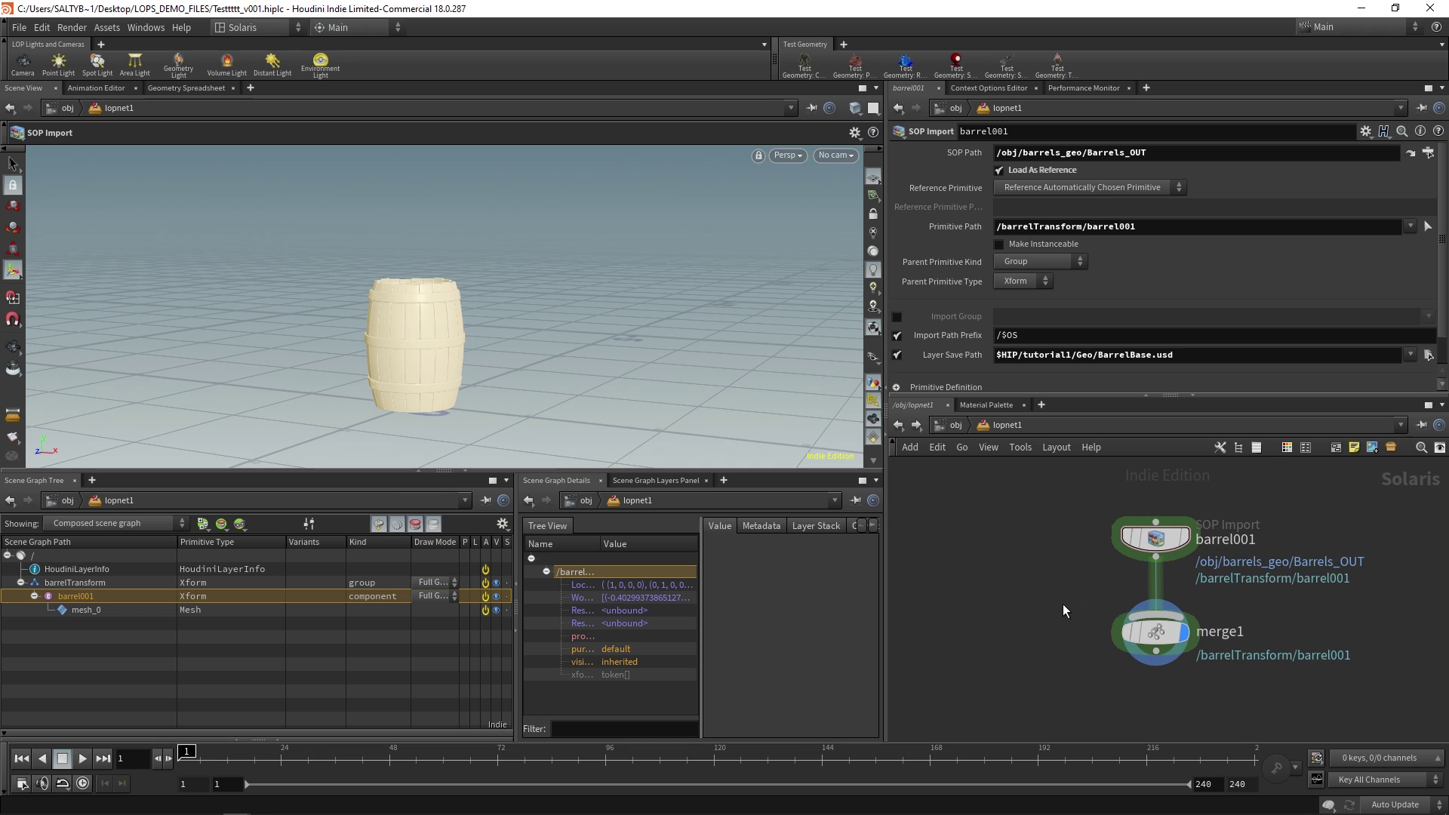
{"action": "key", "text": "Tab"}
{"action": "type", "text": "rop"}
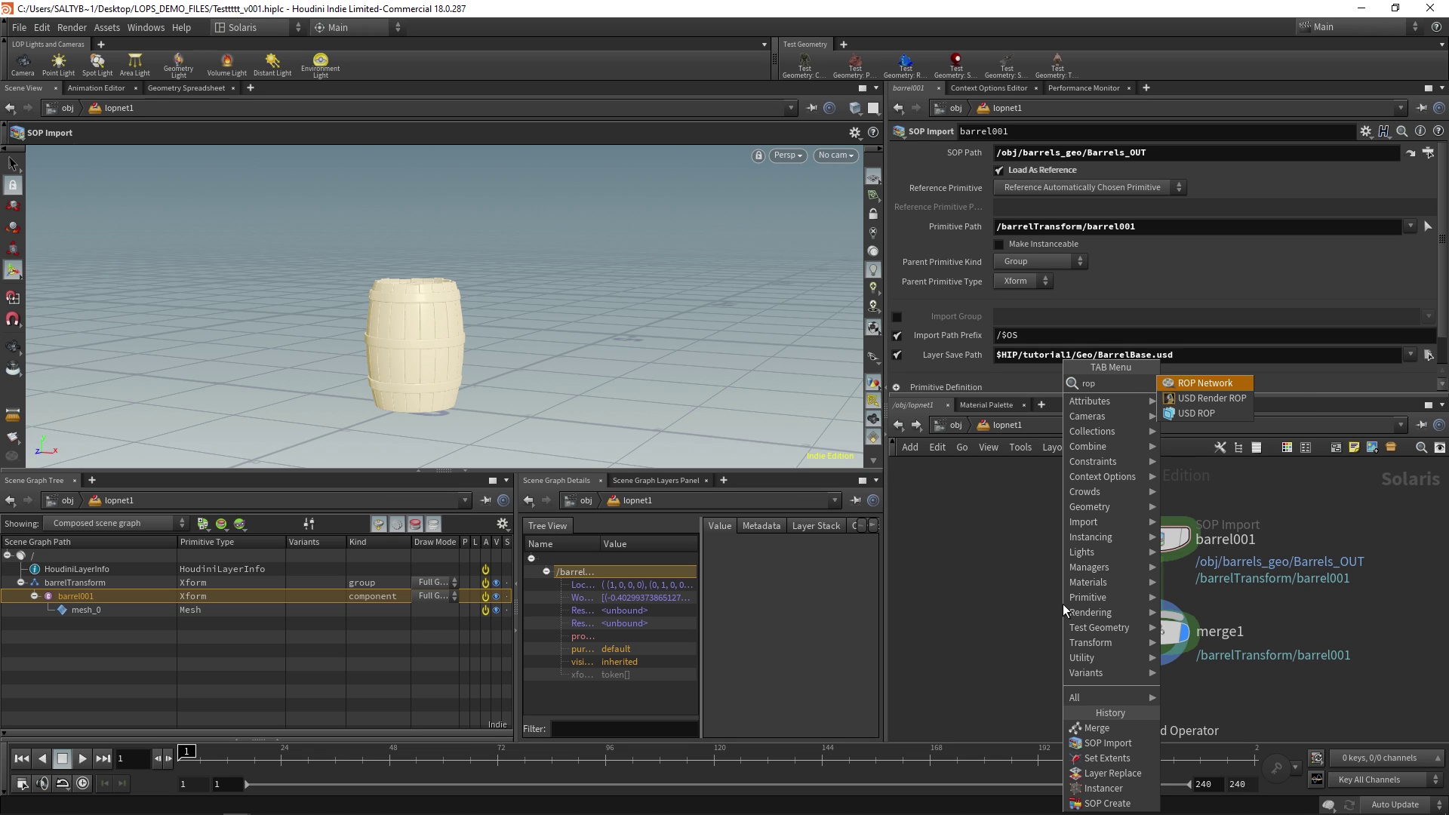
{"action": "key", "text": "Down"}
{"action": "key", "text": "Down"}
{"action": "key", "text": "Return"}
{"action": "left_click", "coordinate": [1062, 604]}
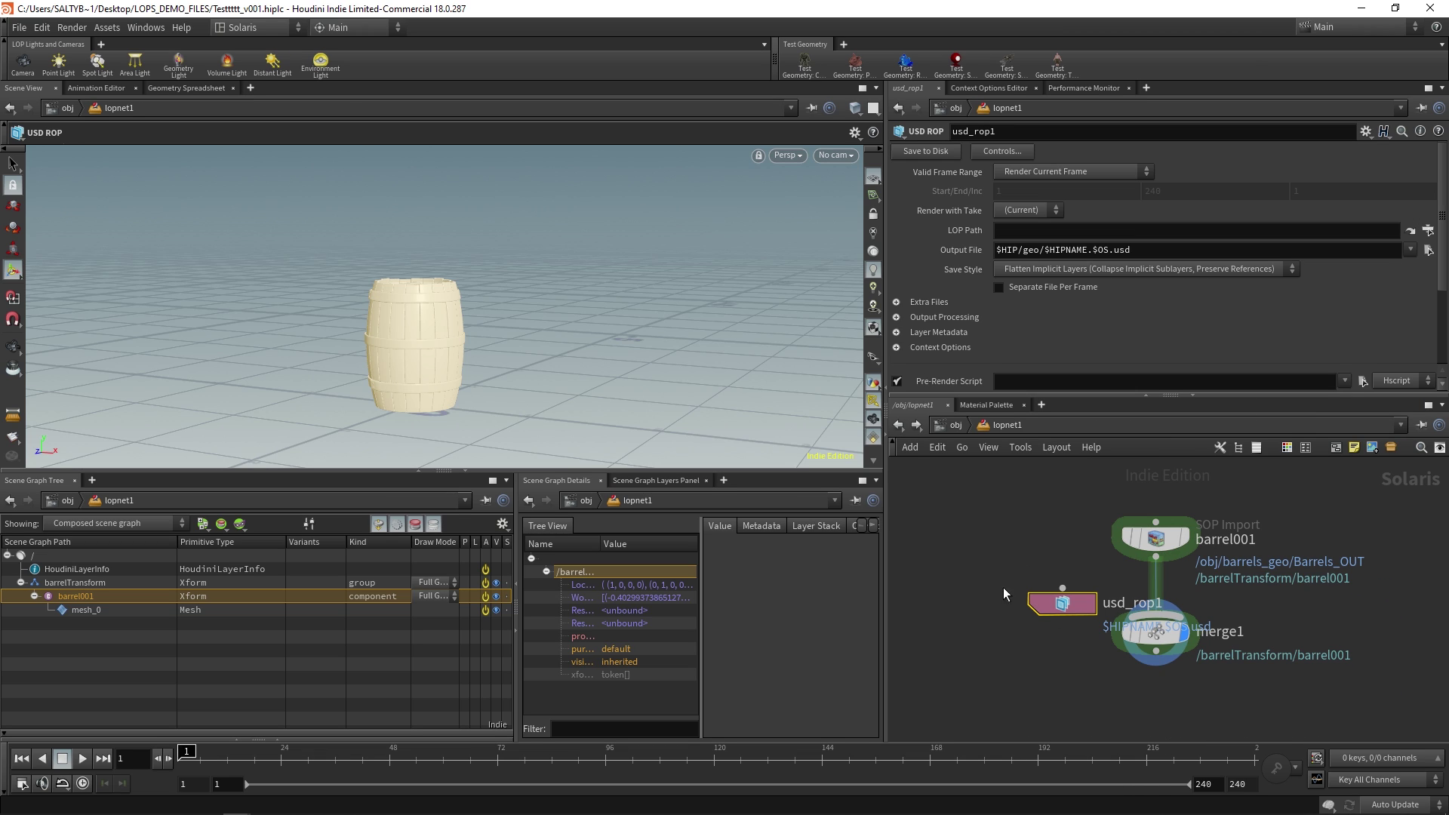
Step: Review the parts of barrel001's Layer Save Path, then delete usd_rop1
{"action": "left_click", "coordinate": [1150, 539]}
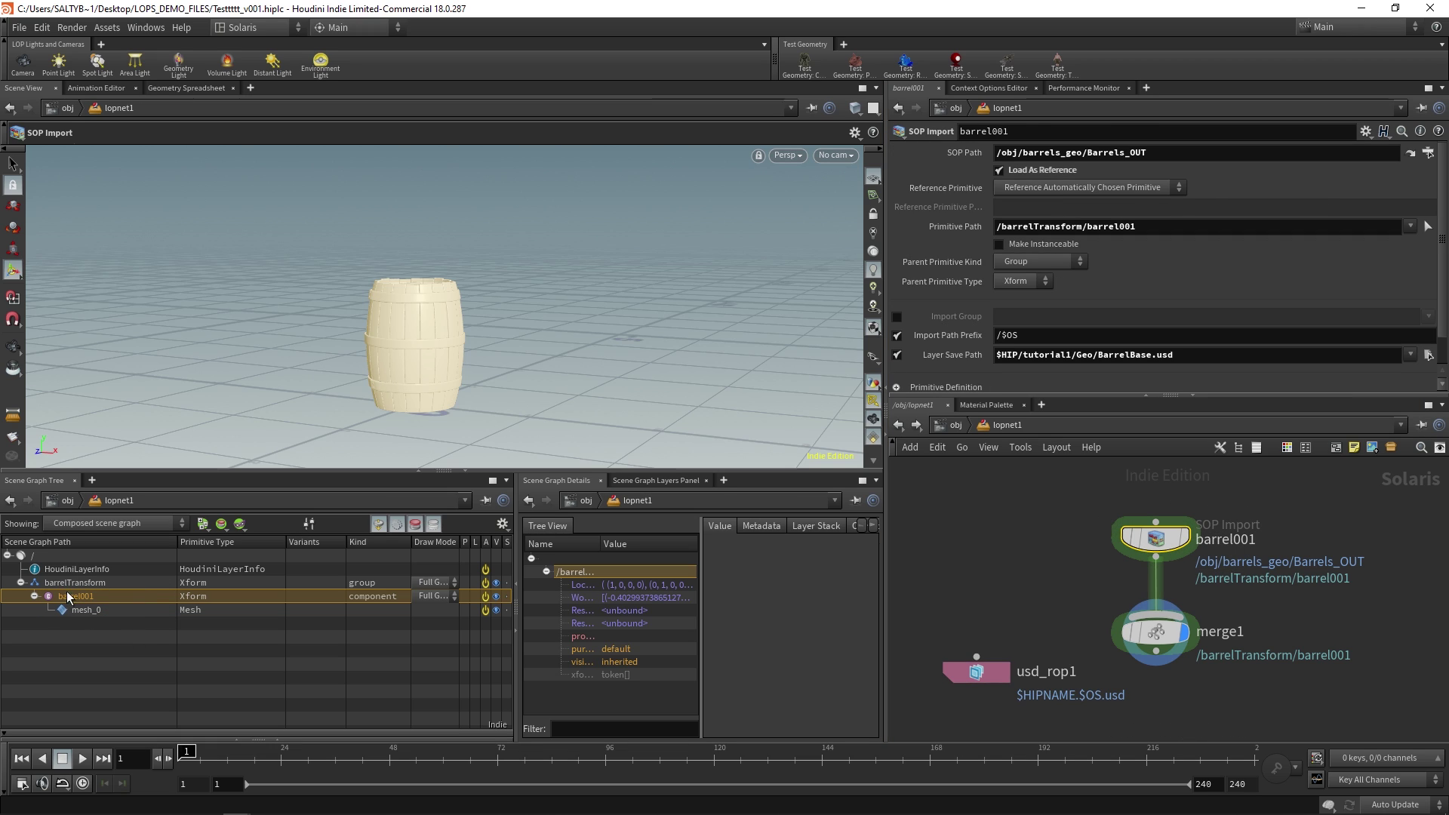
{"action": "left_click_drag", "start_coordinate": [1035, 590], "coordinate": [1238, 498]}
{"action": "scroll", "coordinate": [1414, 302], "scroll_direction": "down", "scroll_amount": 2}
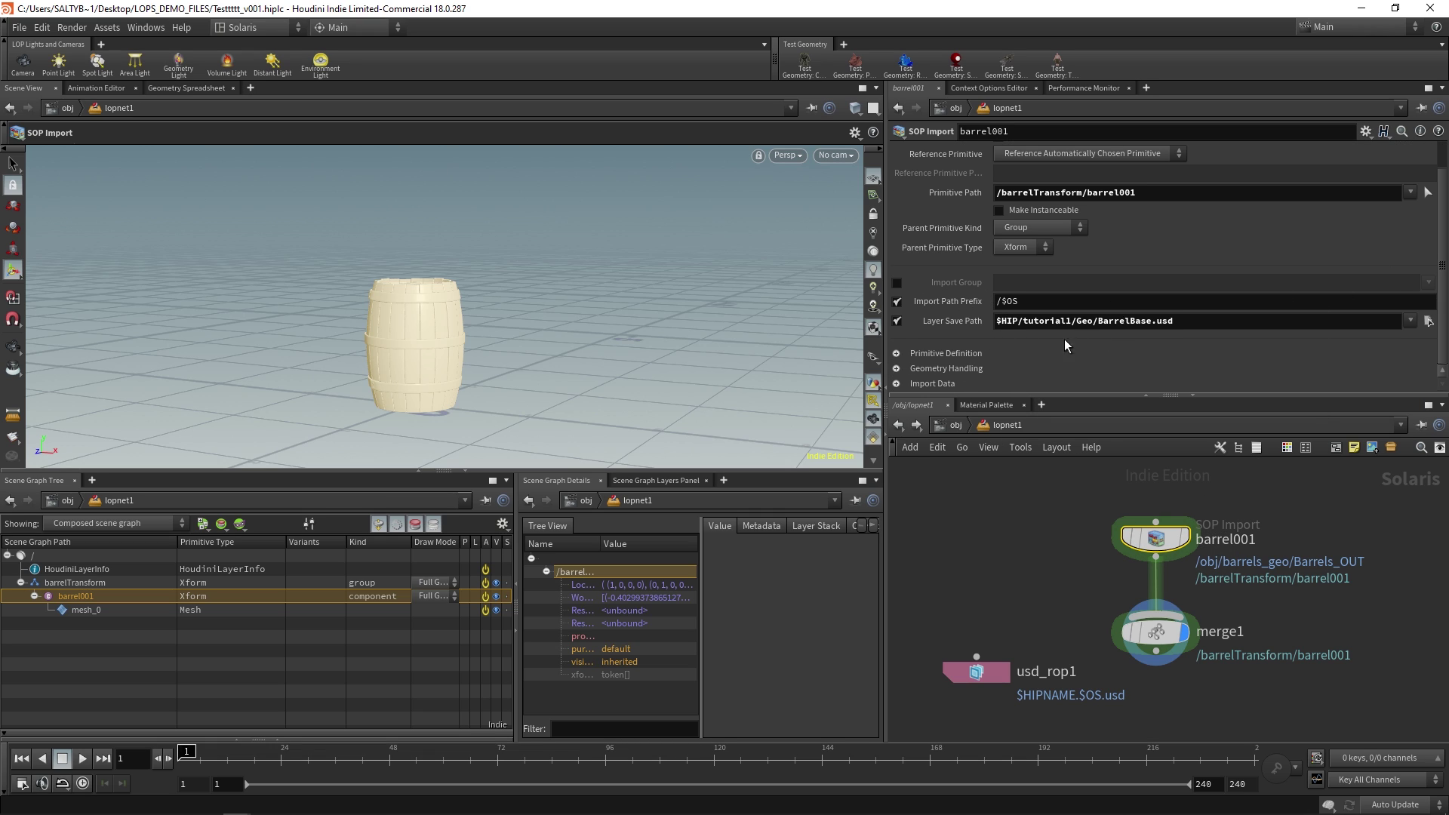
{"action": "left_click", "coordinate": [1100, 321]}
{"action": "left_click_drag", "start_coordinate": [1168, 321], "coordinate": [999, 330]}
{"action": "left_click", "coordinate": [1075, 323]}
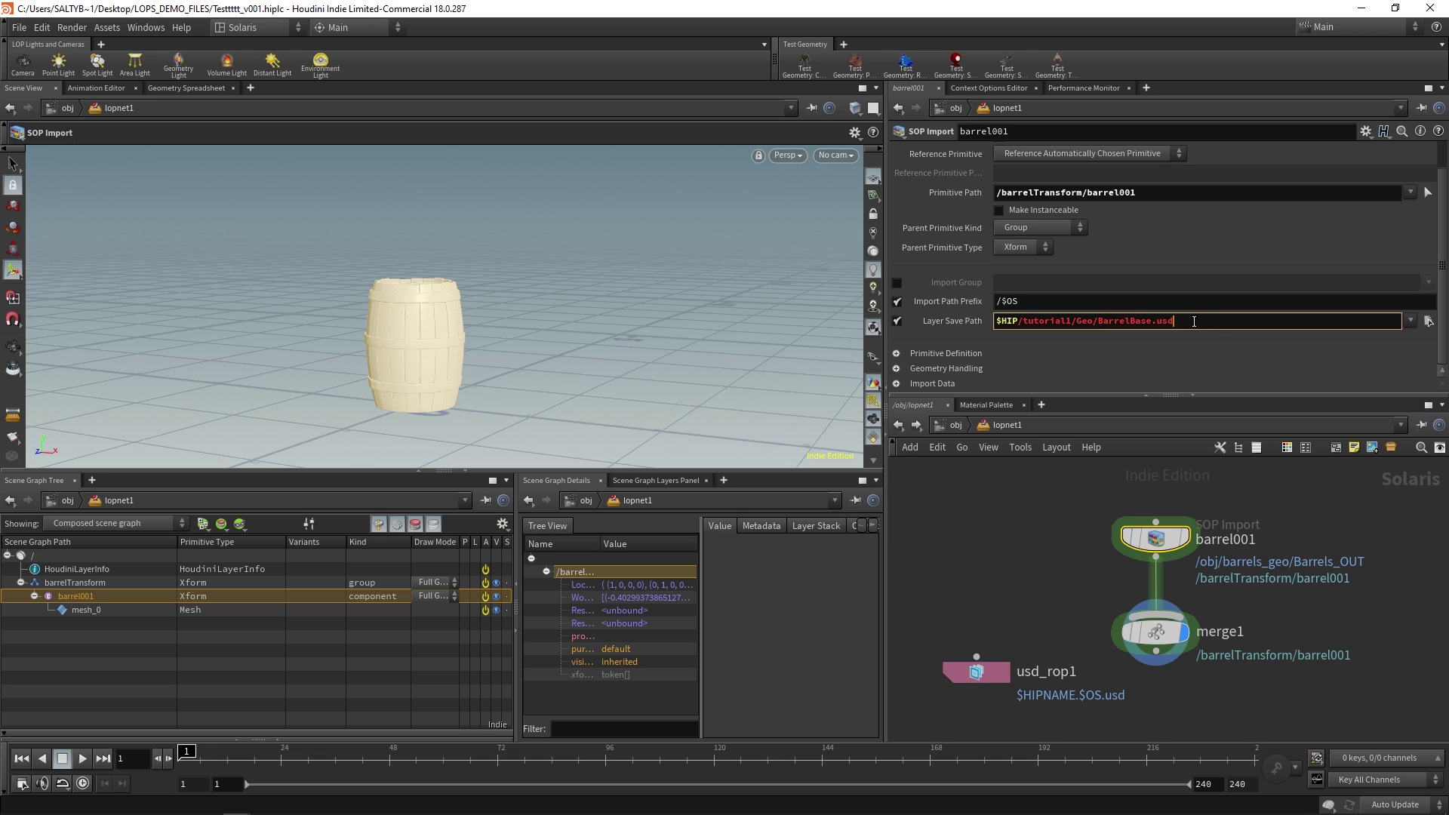
{"action": "mouse_move", "coordinate": [1195, 320]}
{"action": "left_mouse_down"}
{"action": "mouse_move", "coordinate": [980, 329]}
{"action": "mouse_move", "coordinate": [1201, 322]}
{"action": "left_mouse_up"}
{"action": "left_click", "coordinate": [1047, 341]}
{"action": "left_click", "coordinate": [1022, 321]}
{"action": "left_click", "coordinate": [1201, 322]}
{"action": "left_click", "coordinate": [975, 672]}
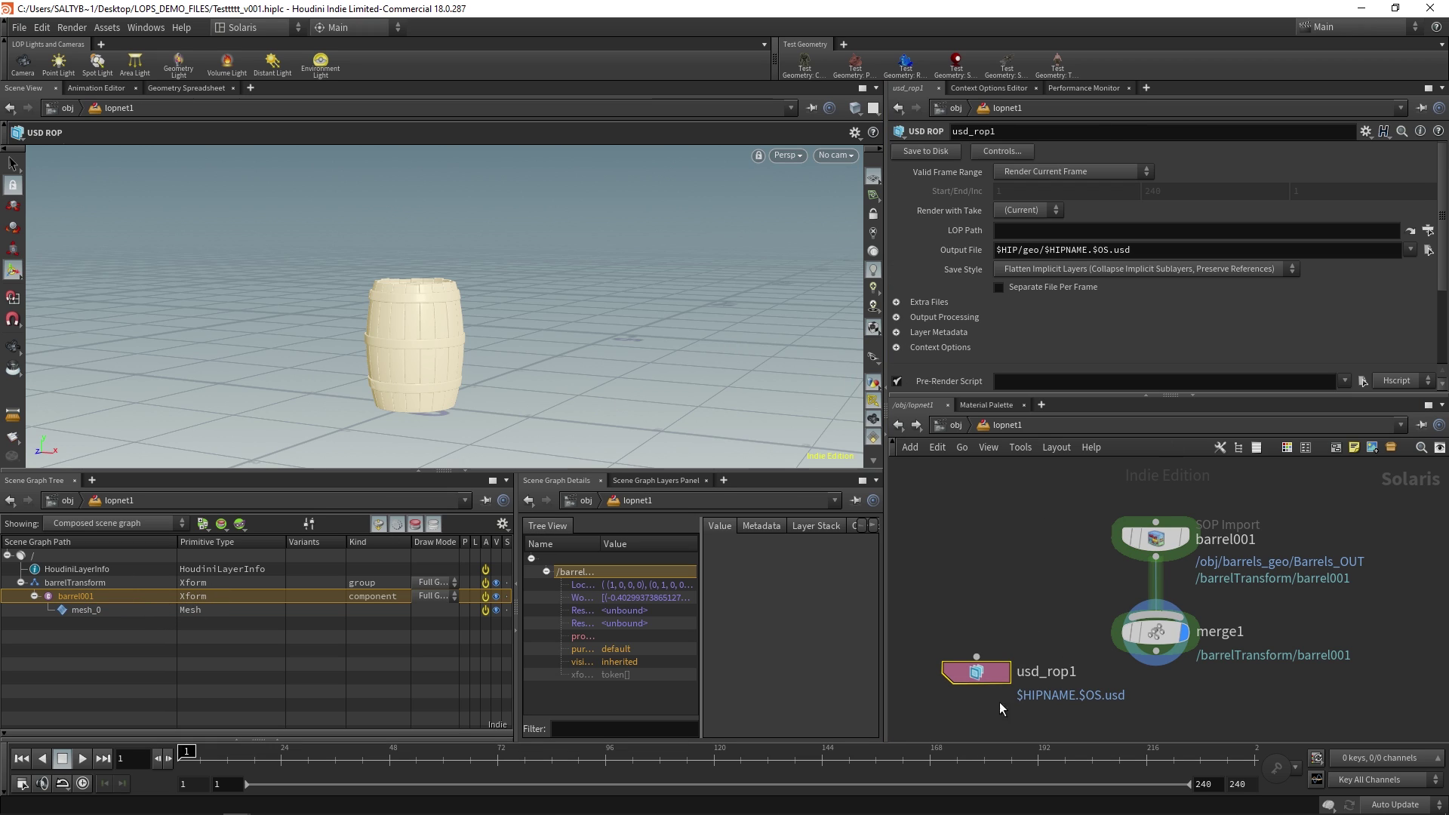
{"action": "key", "text": "Delete"}
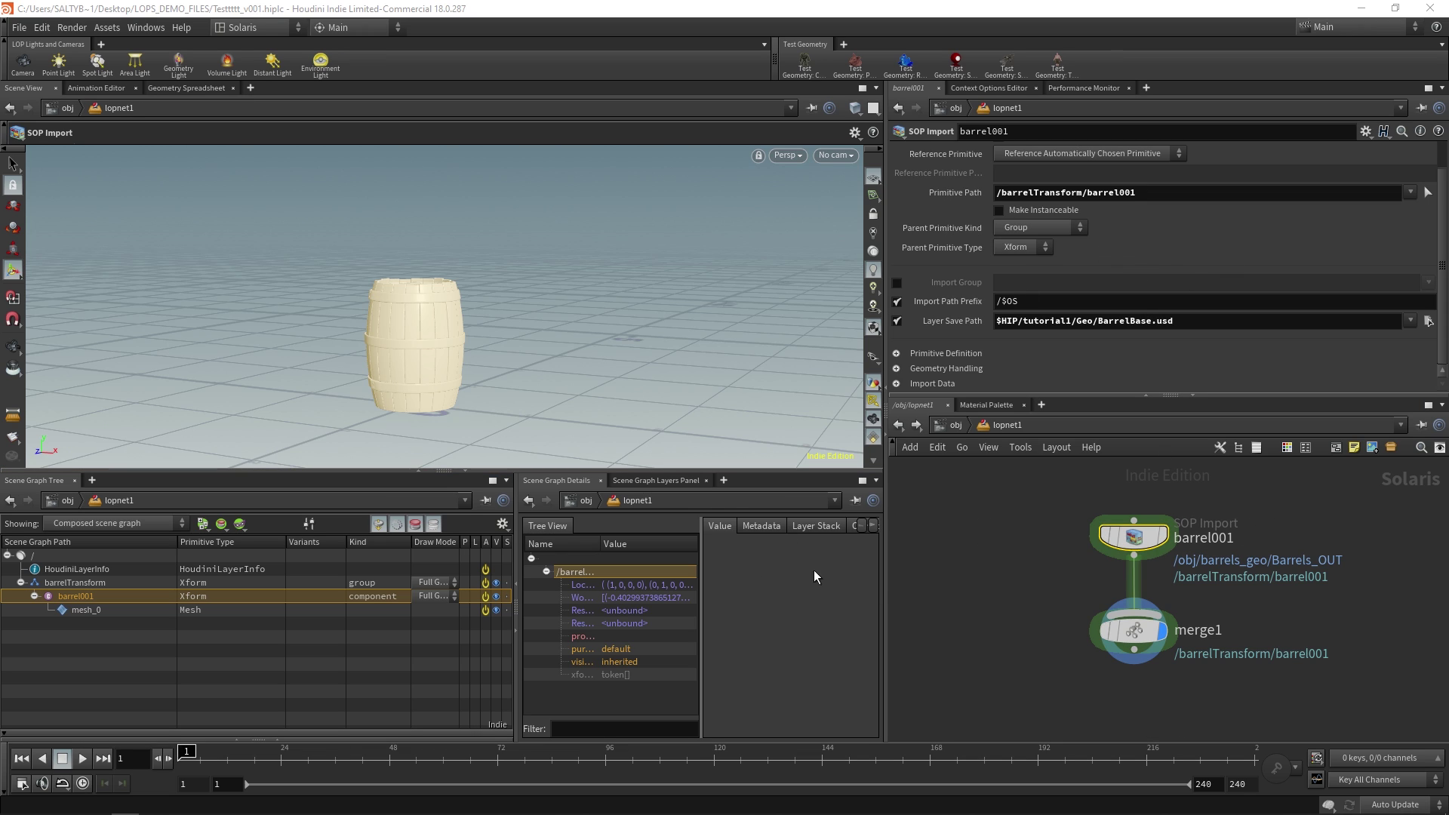
Step: Expand the Scene Graph Tree and inspect the kinds of barrelTransform, barrel001 and mesh_0
{"action": "key", "text": "ctrl+w"}
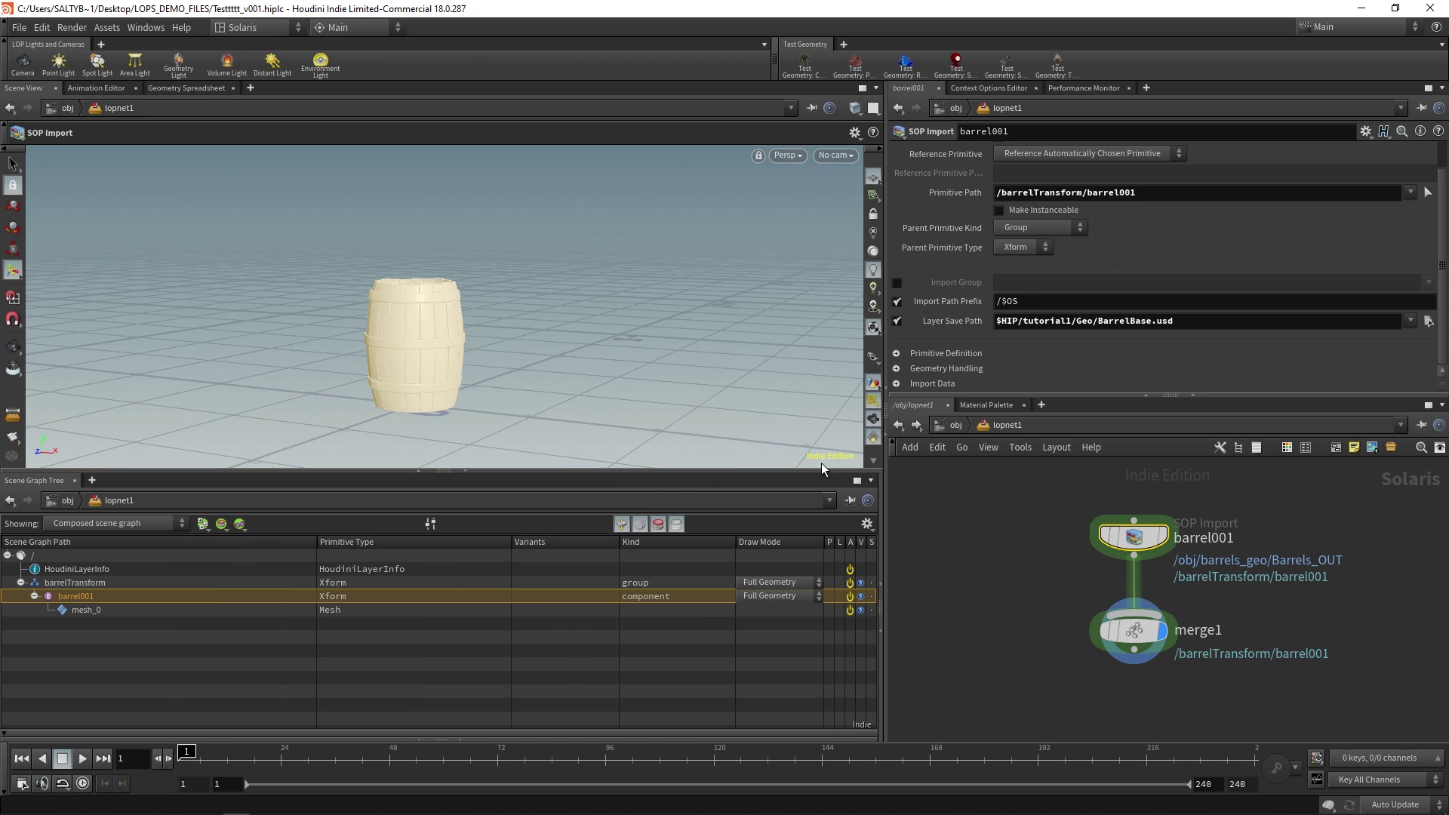
{"action": "left_click", "coordinate": [867, 524]}
{"action": "left_click", "coordinate": [273, 582]}
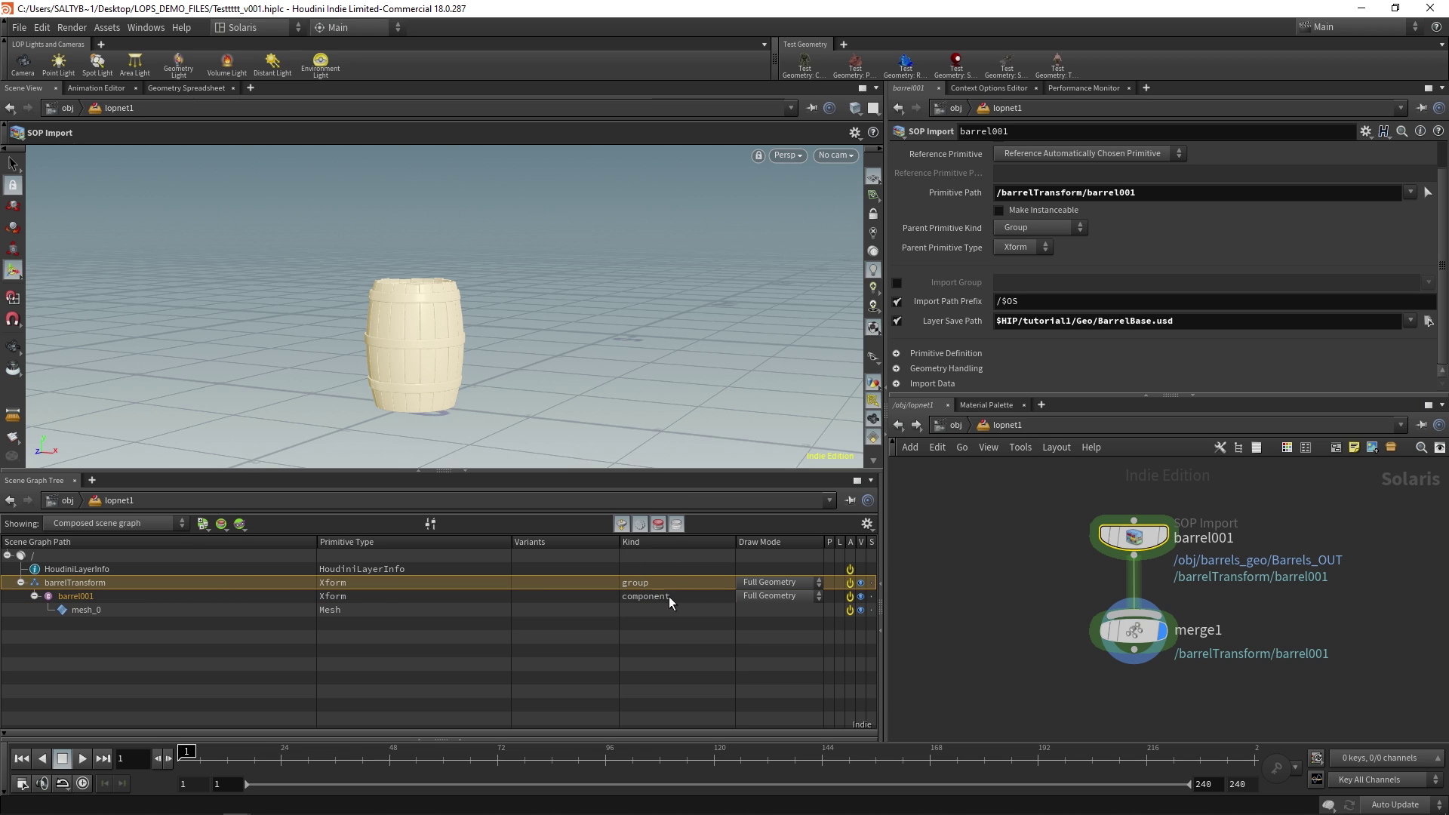
{"action": "left_click", "coordinate": [255, 596]}
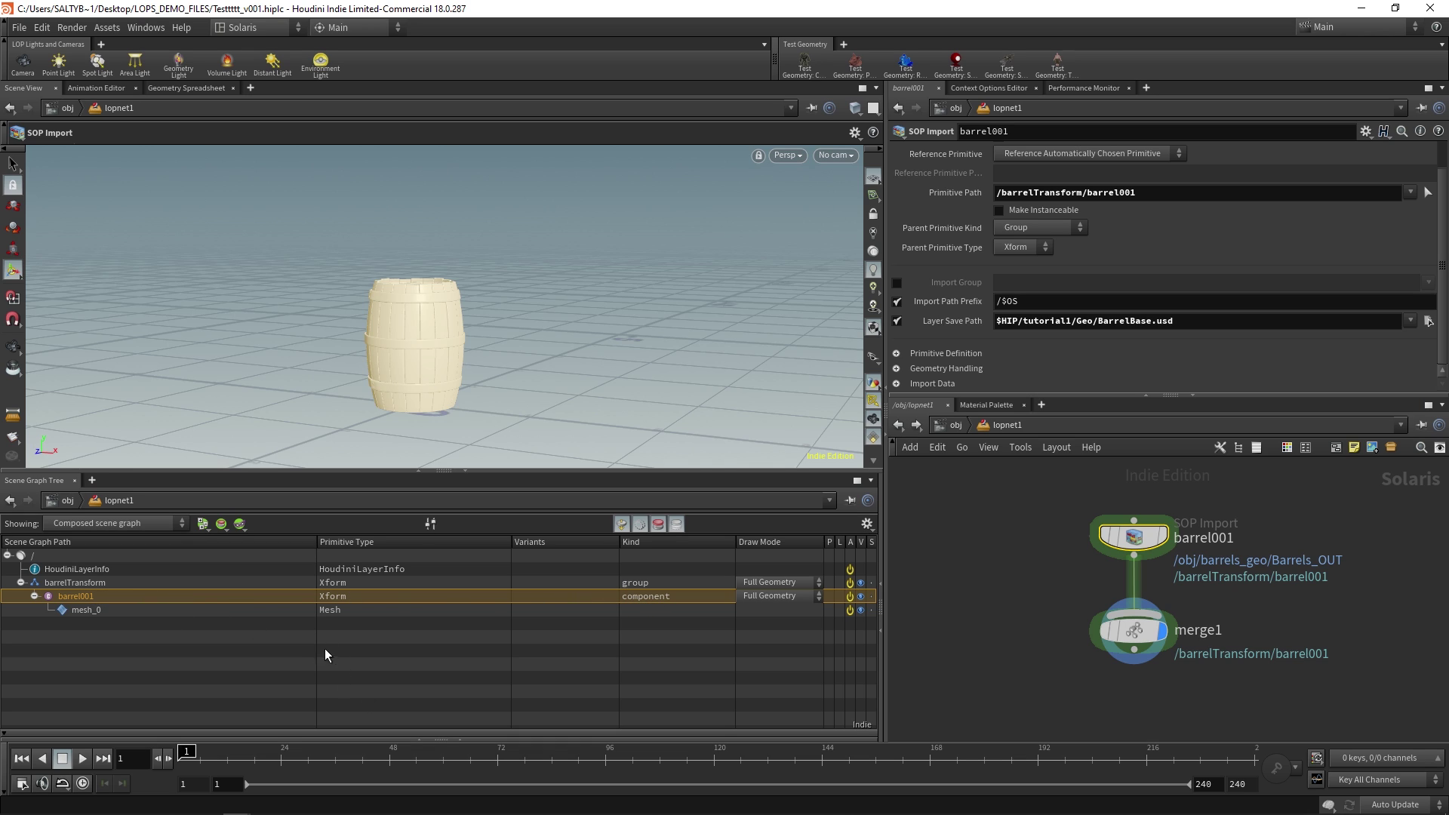
{"action": "left_click", "coordinate": [156, 609]}
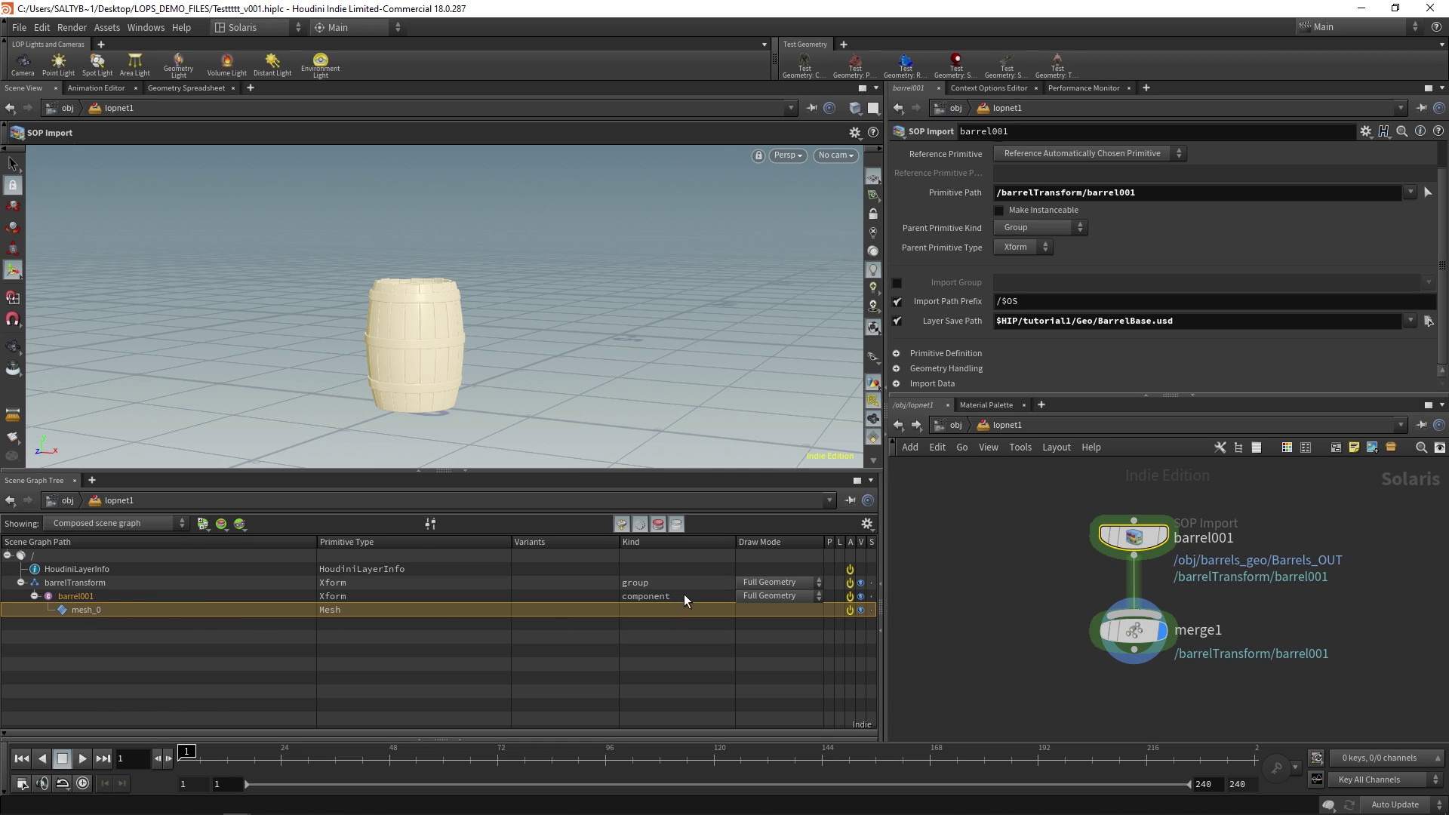
{"action": "left_click", "coordinate": [228, 596]}
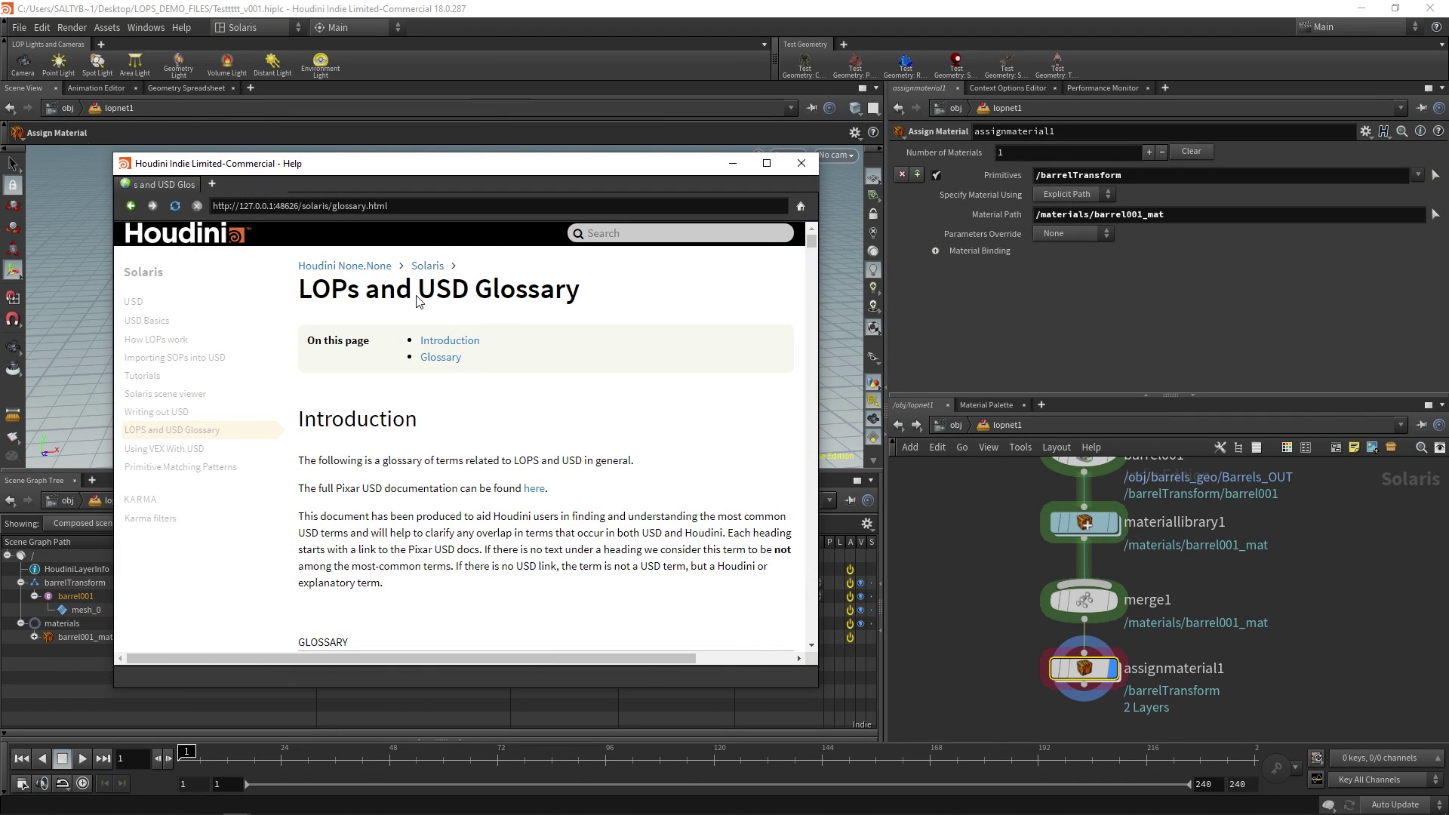
Step: Search the glossary for 'kind' and scroll to the Assembly, Group, Component, Sub-component table
{"action": "key", "text": "ctrl+f"}
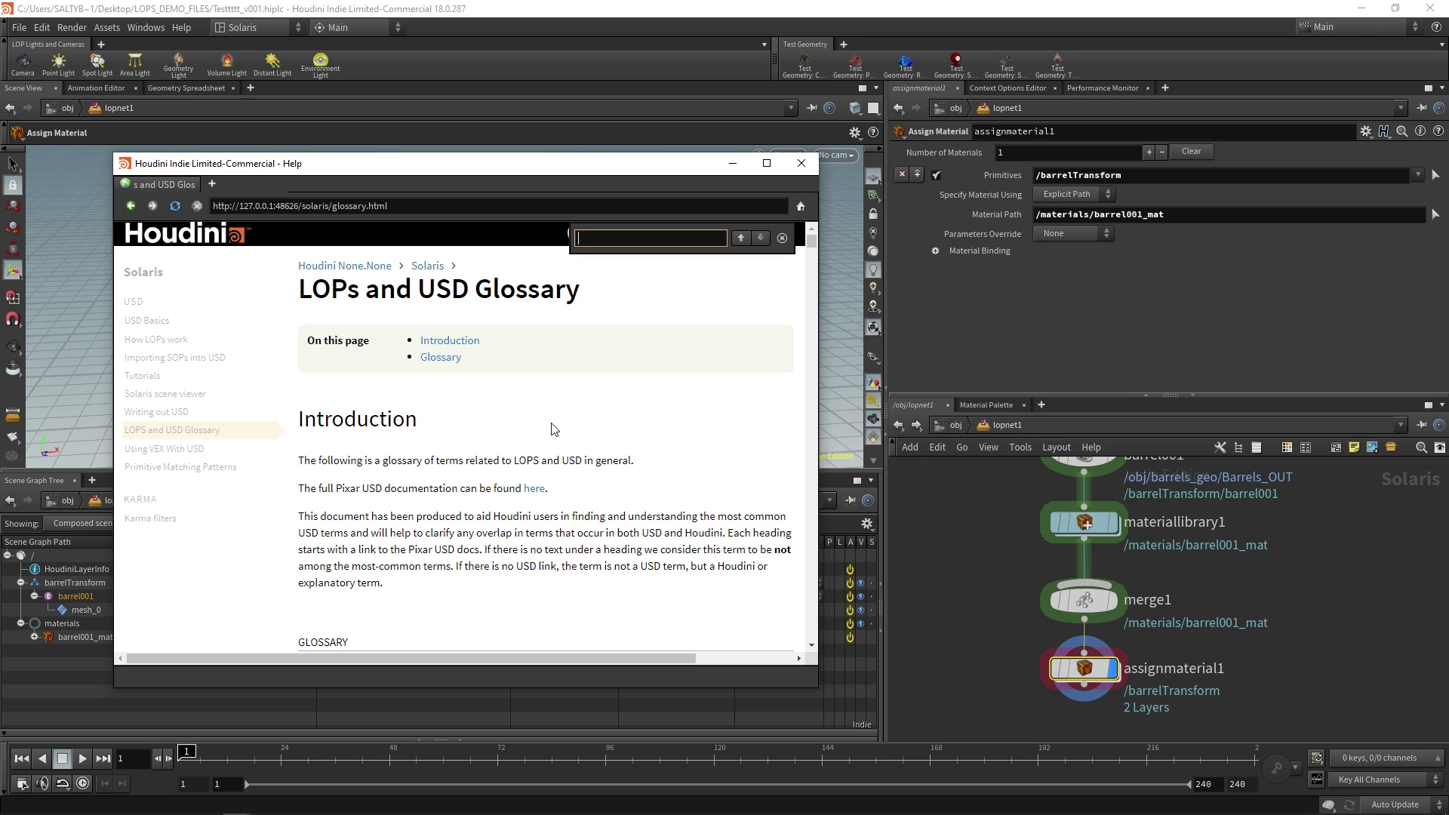
{"action": "type", "text": "kind"}
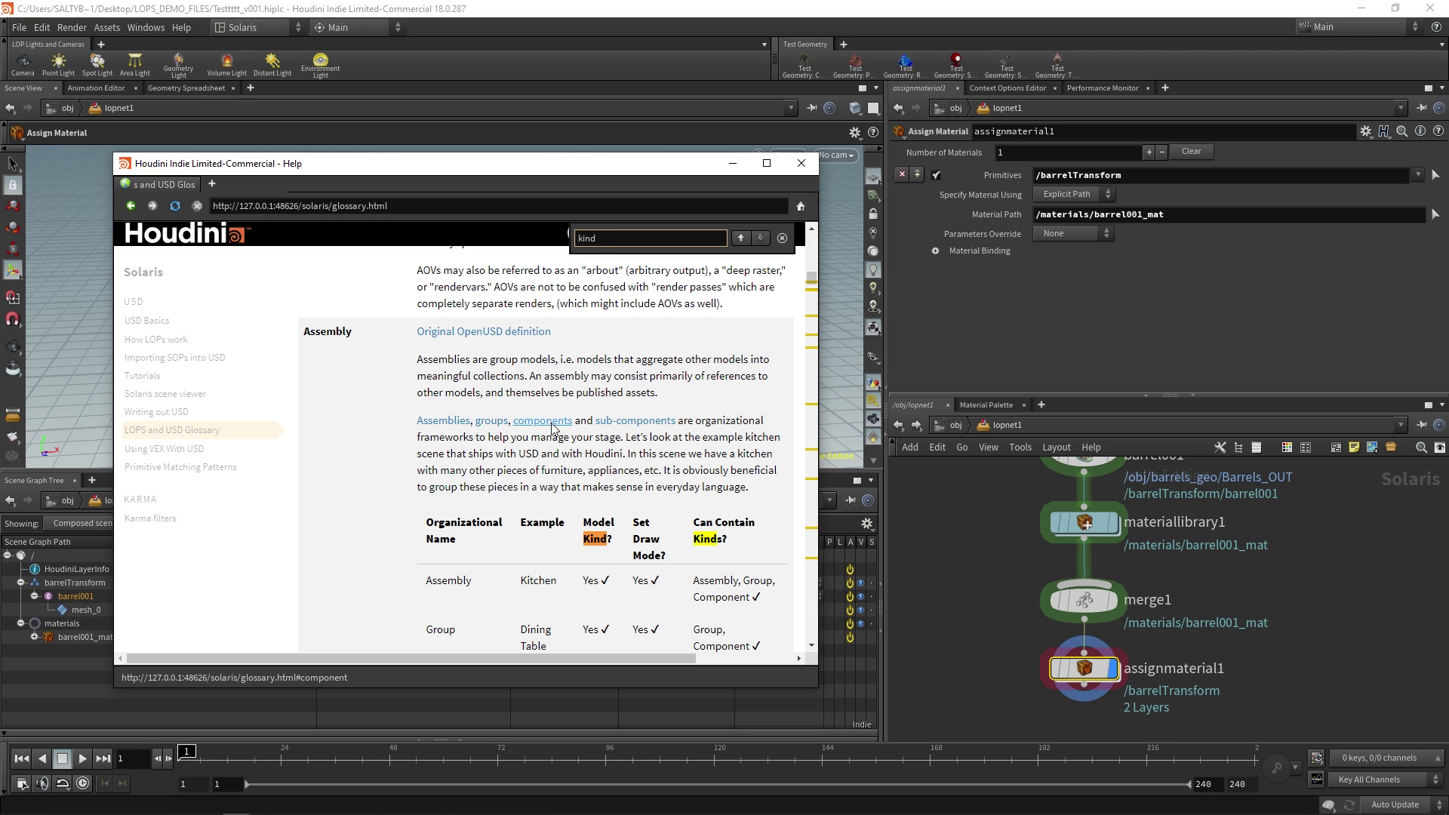
{"action": "left_click", "coordinate": [393, 469]}
{"action": "scroll", "coordinate": [360, 462], "scroll_direction": "down", "scroll_amount": 1}
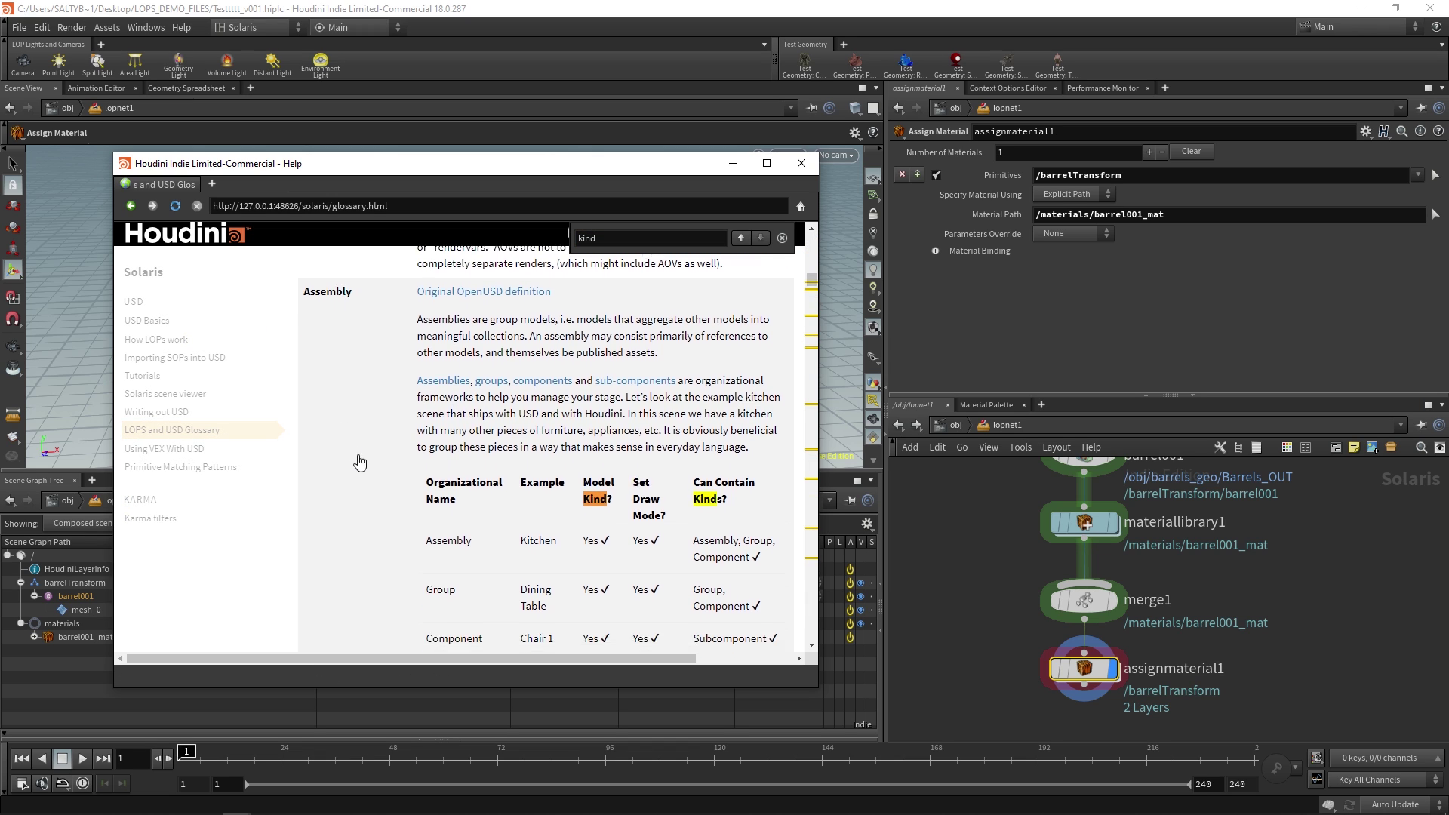
{"action": "scroll", "coordinate": [360, 461], "scroll_direction": "down", "scroll_amount": 1}
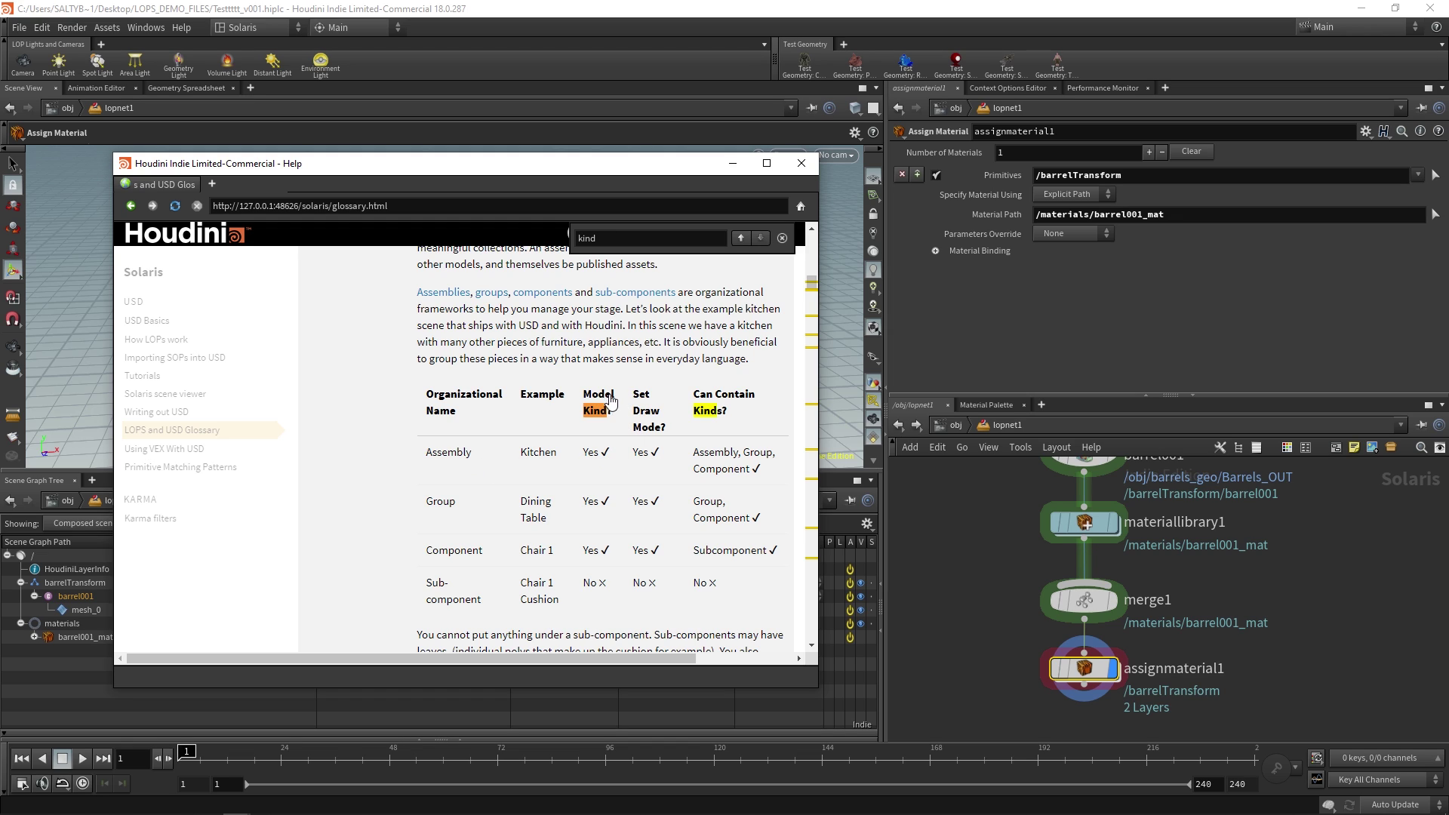
{"action": "mouse_move", "coordinate": [584, 394]}
{"action": "left_mouse_down"}
{"action": "mouse_move", "coordinate": [617, 405]}
{"action": "mouse_move", "coordinate": [587, 408]}
{"action": "mouse_move", "coordinate": [612, 400]}
{"action": "mouse_move", "coordinate": [600, 404]}
{"action": "left_mouse_up"}
{"action": "left_click_drag", "start_coordinate": [423, 454], "coordinate": [483, 454]}
{"action": "left_click_drag", "start_coordinate": [692, 454], "coordinate": [747, 468]}
{"action": "left_click_drag", "start_coordinate": [425, 501], "coordinate": [459, 506]}
{"action": "left_click_drag", "start_coordinate": [692, 519], "coordinate": [749, 520]}
{"action": "left_click", "coordinate": [430, 556]}
{"action": "left_click_drag", "start_coordinate": [426, 585], "coordinate": [483, 607]}
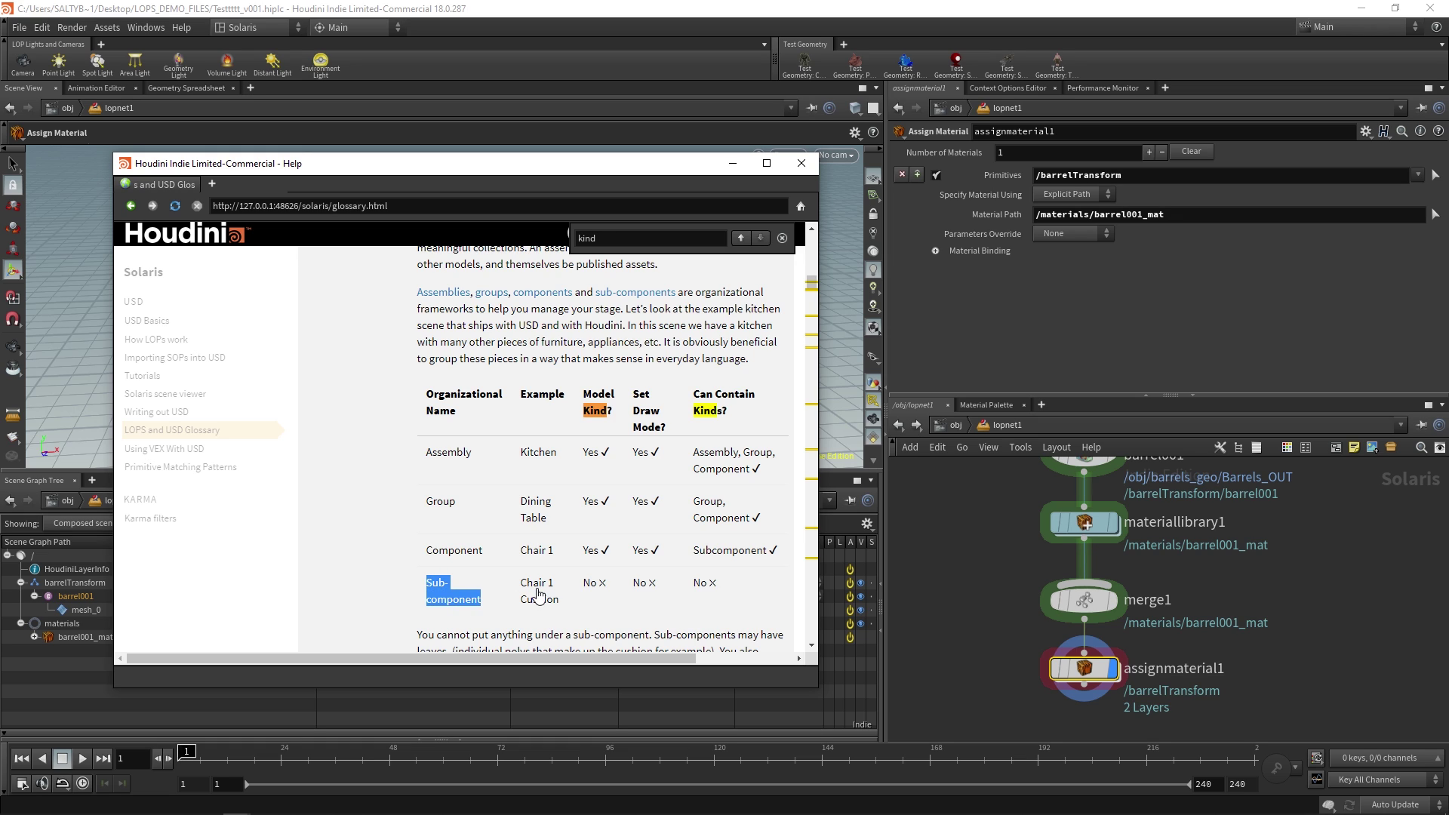
{"action": "left_click", "coordinate": [537, 596]}
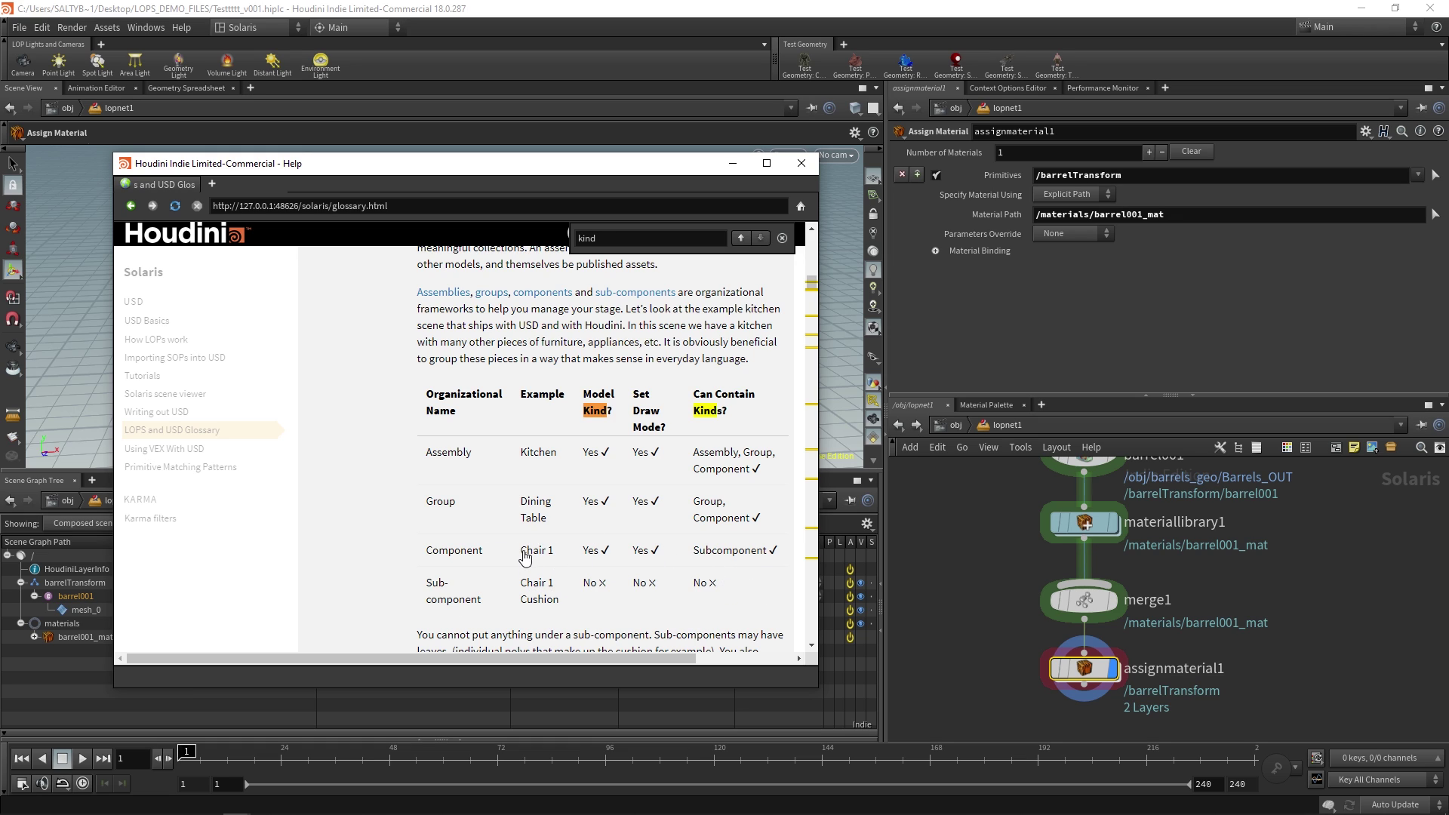
{"action": "left_click_drag", "start_coordinate": [519, 557], "coordinate": [558, 558]}
{"action": "left_click_drag", "start_coordinate": [520, 503], "coordinate": [549, 527]}
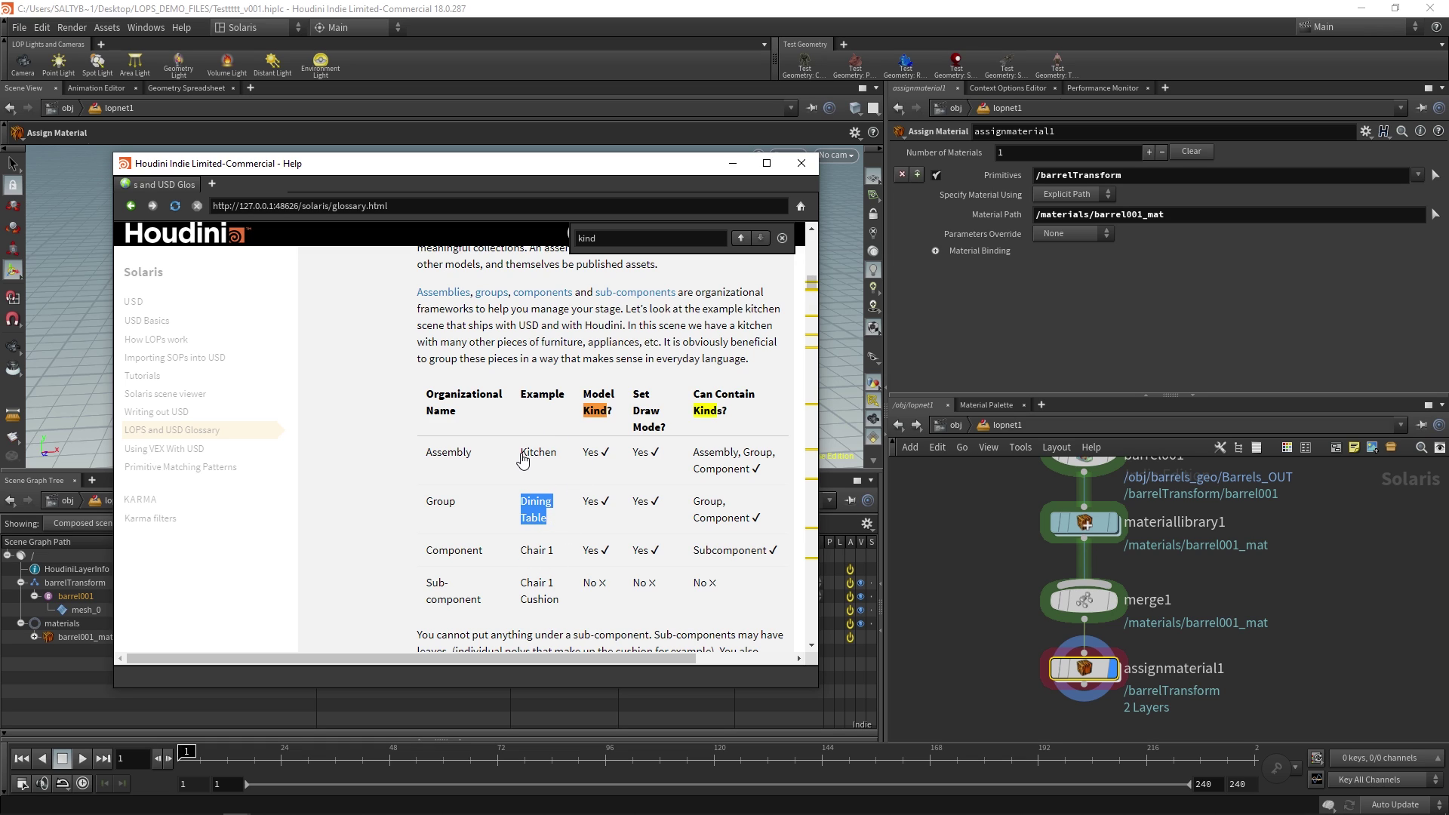
{"action": "left_click_drag", "start_coordinate": [520, 453], "coordinate": [567, 457]}
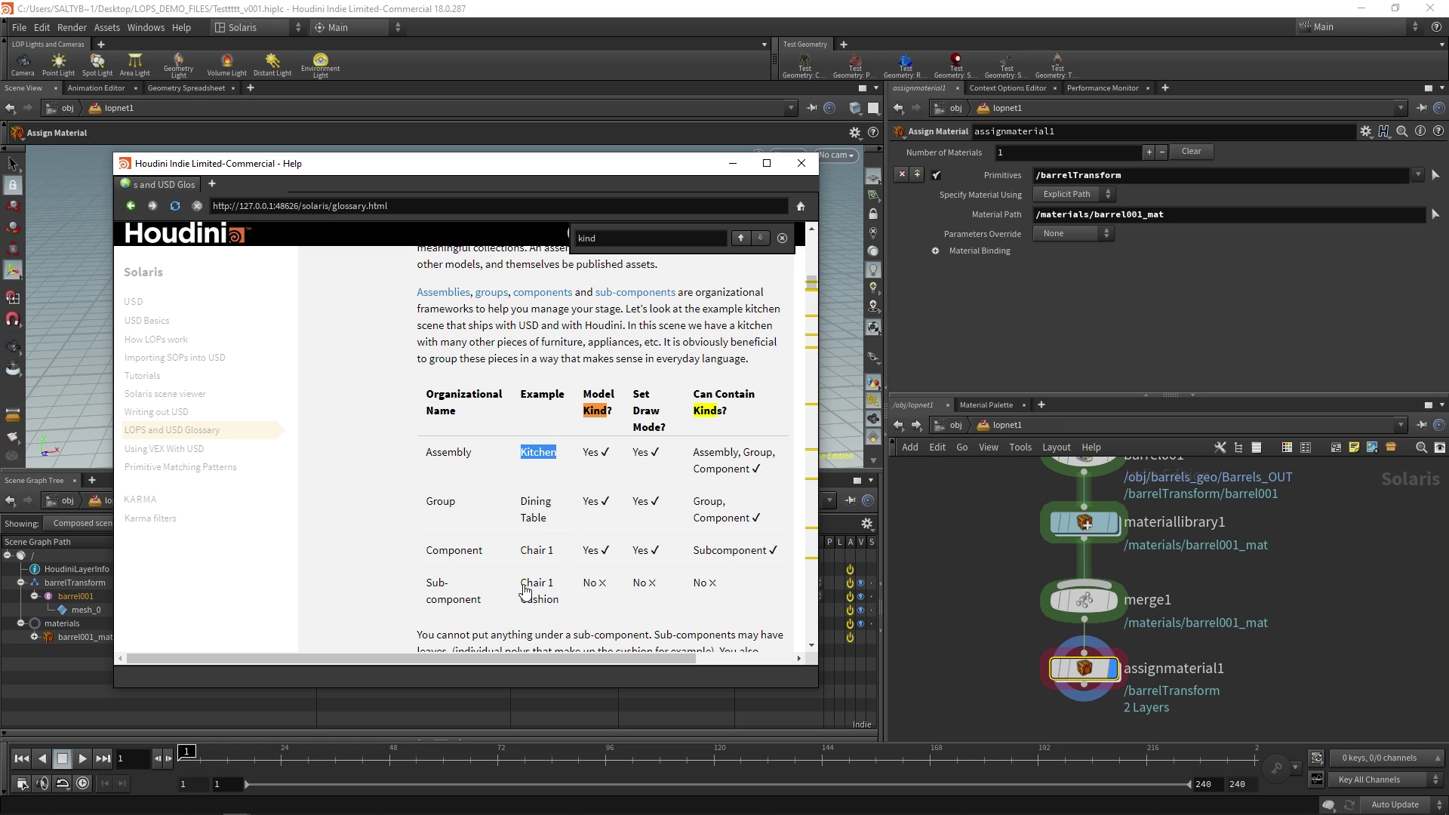
{"action": "left_click_drag", "start_coordinate": [521, 582], "coordinate": [542, 605]}
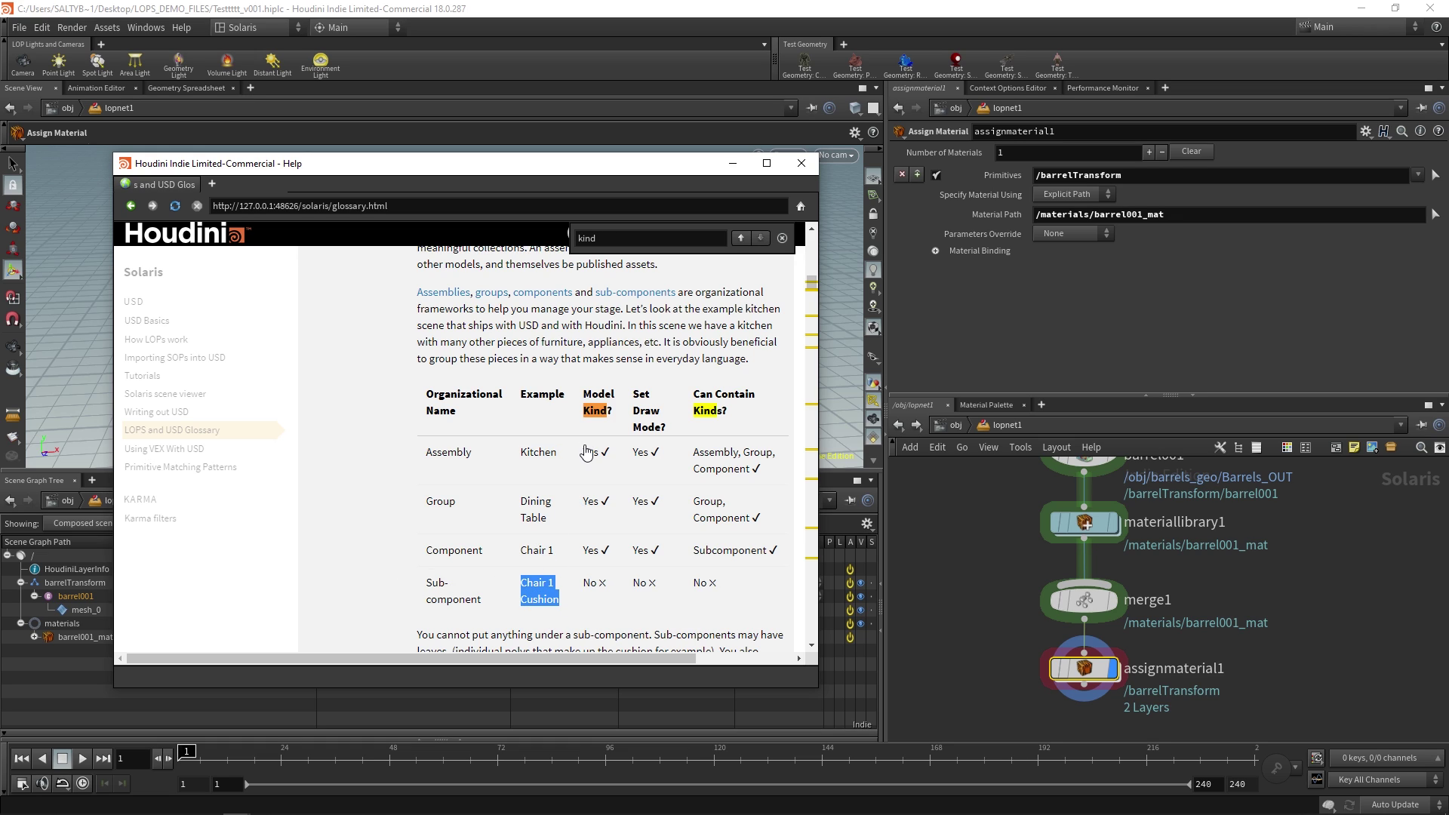
{"action": "left_click_drag", "start_coordinate": [655, 589], "coordinate": [627, 590]}
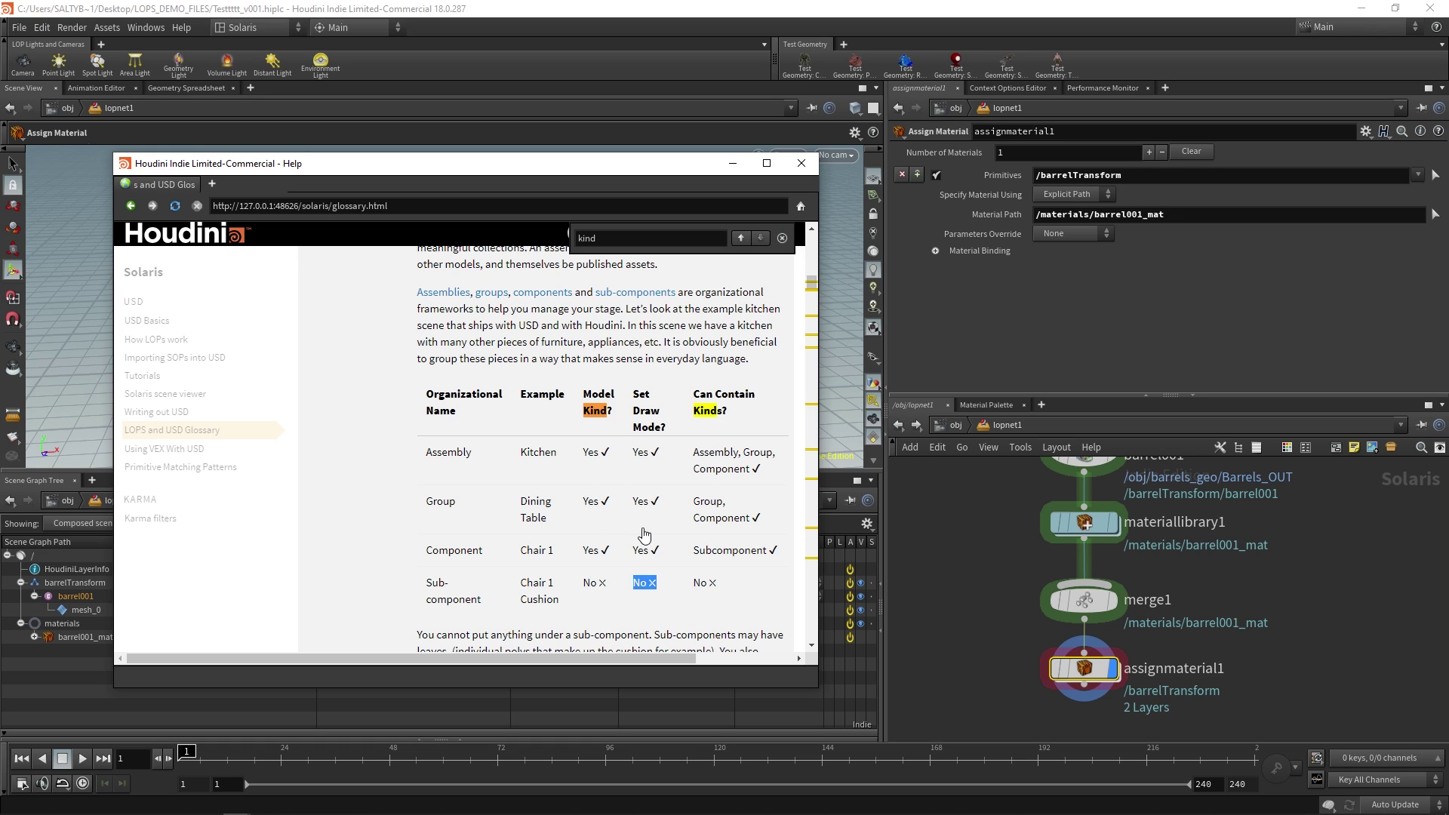
Step: Scroll through the glossary and highlight the word Model in the Model Kind header
{"action": "left_click", "coordinate": [655, 495]}
{"action": "scroll", "coordinate": [664, 506], "scroll_direction": "down", "scroll_amount": 1}
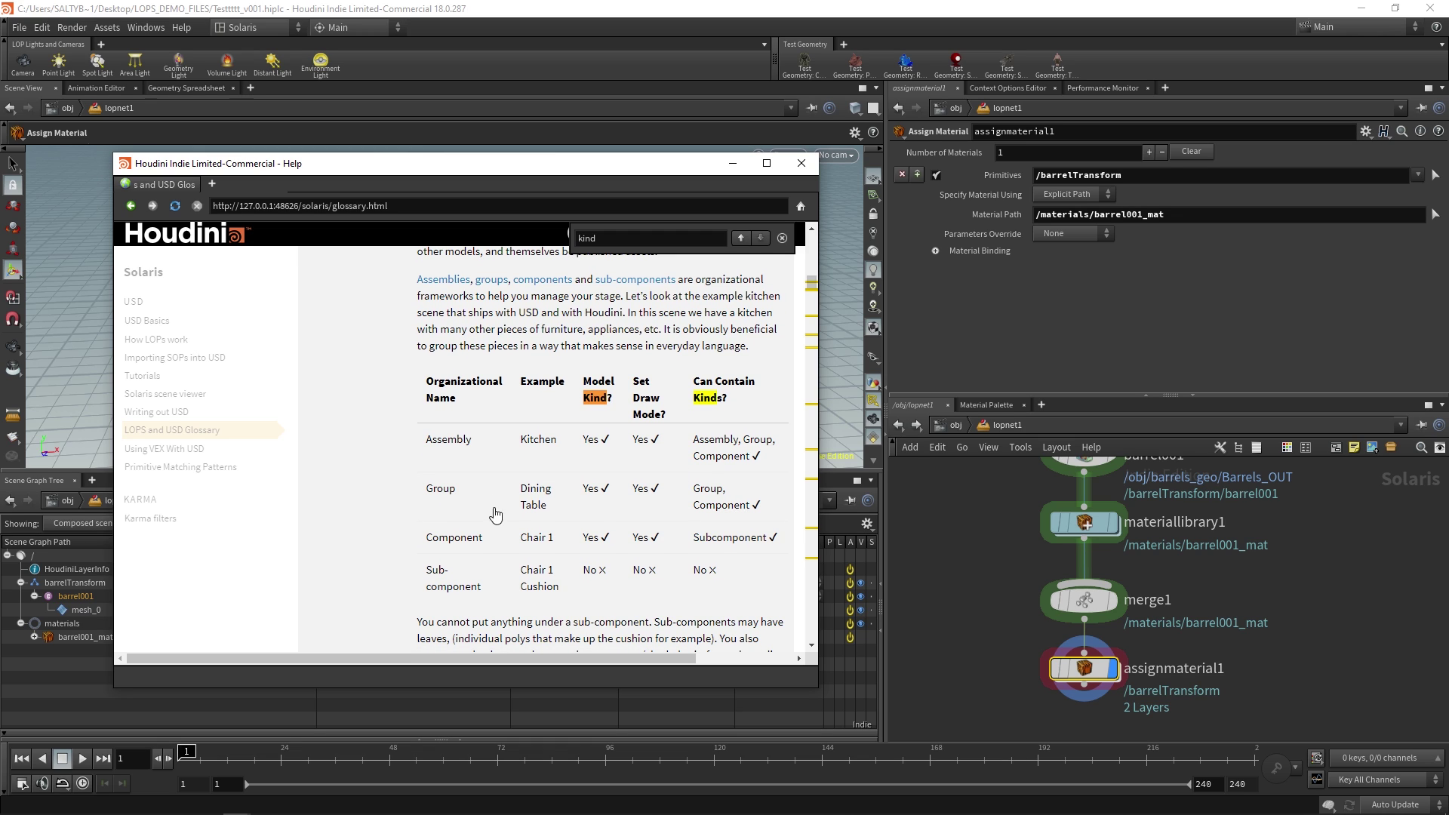
{"action": "scroll", "coordinate": [668, 491], "scroll_direction": "down", "scroll_amount": 1}
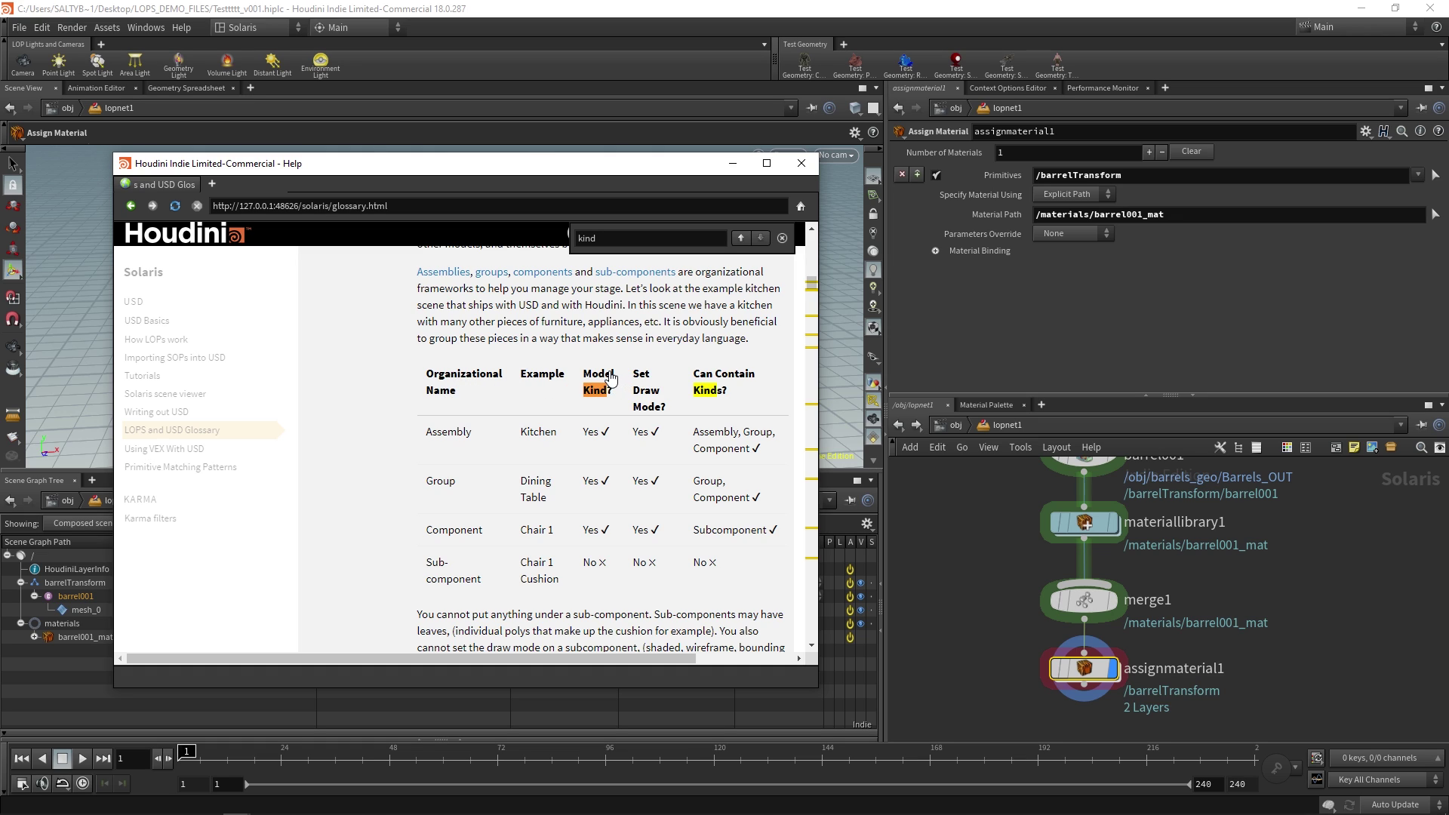
{"action": "left_click_drag", "start_coordinate": [620, 377], "coordinate": [579, 377]}
{"action": "left_click", "coordinate": [607, 456]}
{"action": "scroll", "coordinate": [596, 453], "scroll_direction": "up", "scroll_amount": 1}
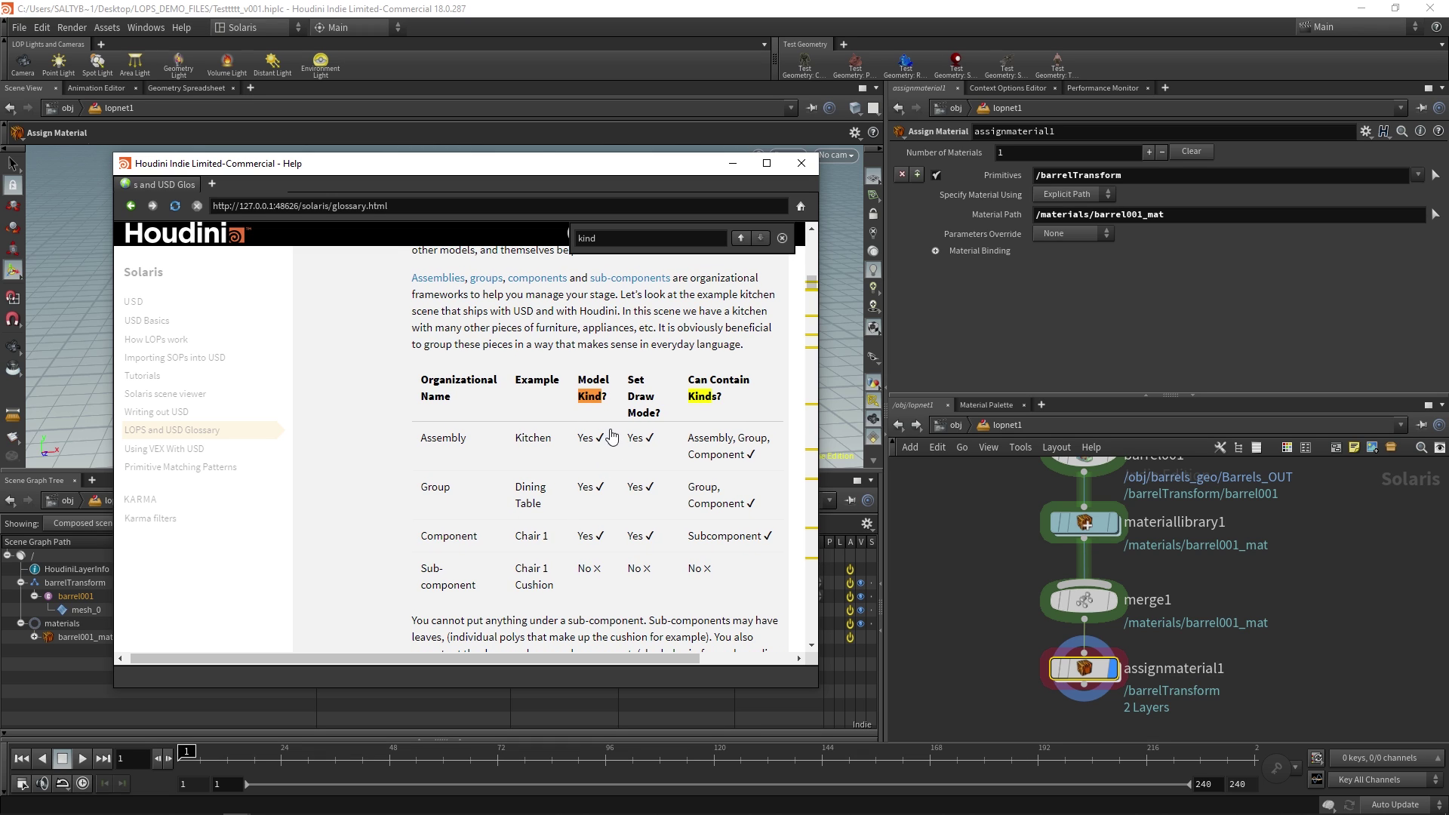
{"action": "scroll", "coordinate": [577, 430], "scroll_direction": "right", "scroll_amount": 3}
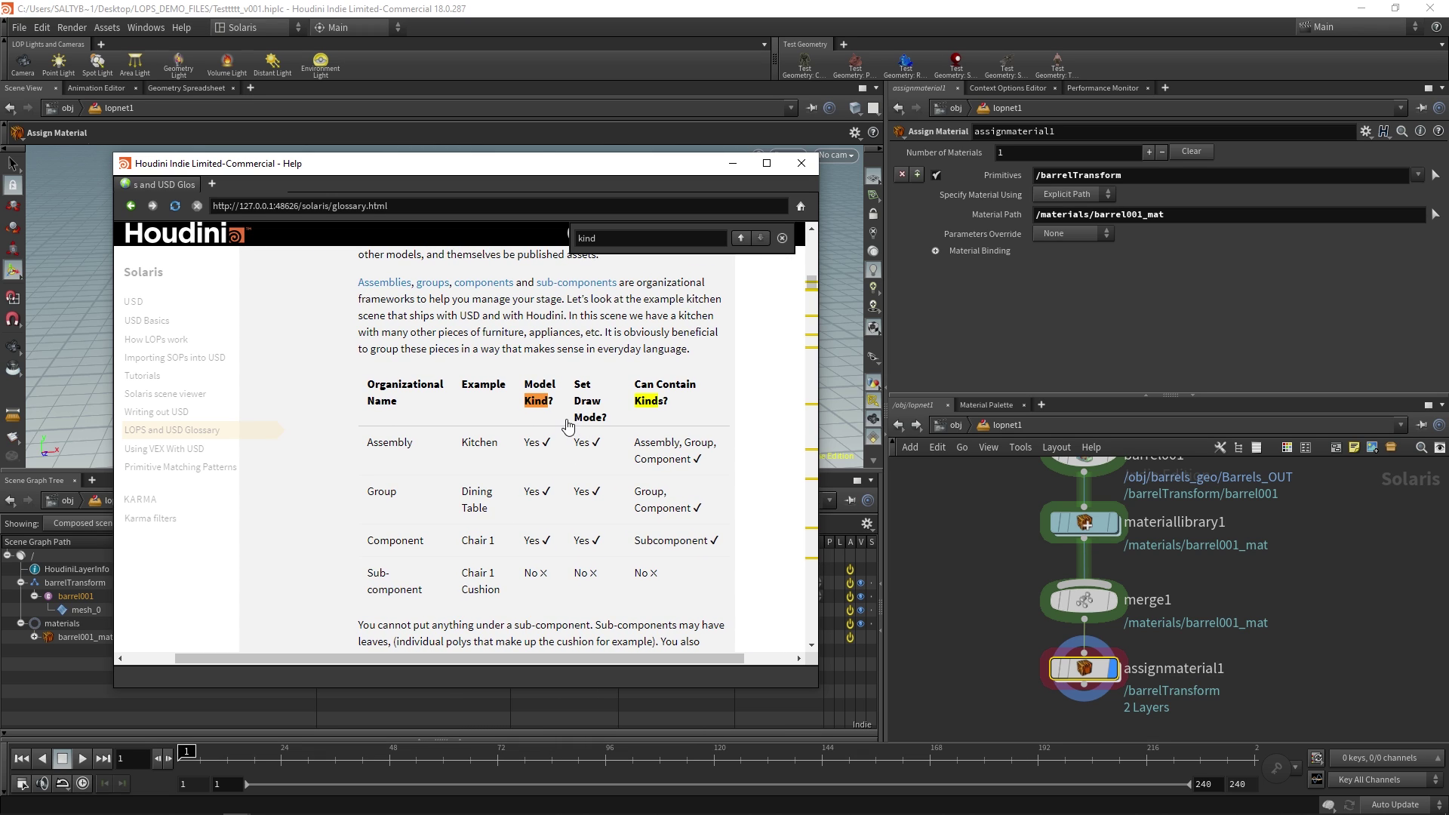
{"action": "scroll", "coordinate": [580, 440], "scroll_direction": "right", "scroll_amount": 2}
{"action": "double_click", "coordinate": [511, 394]}
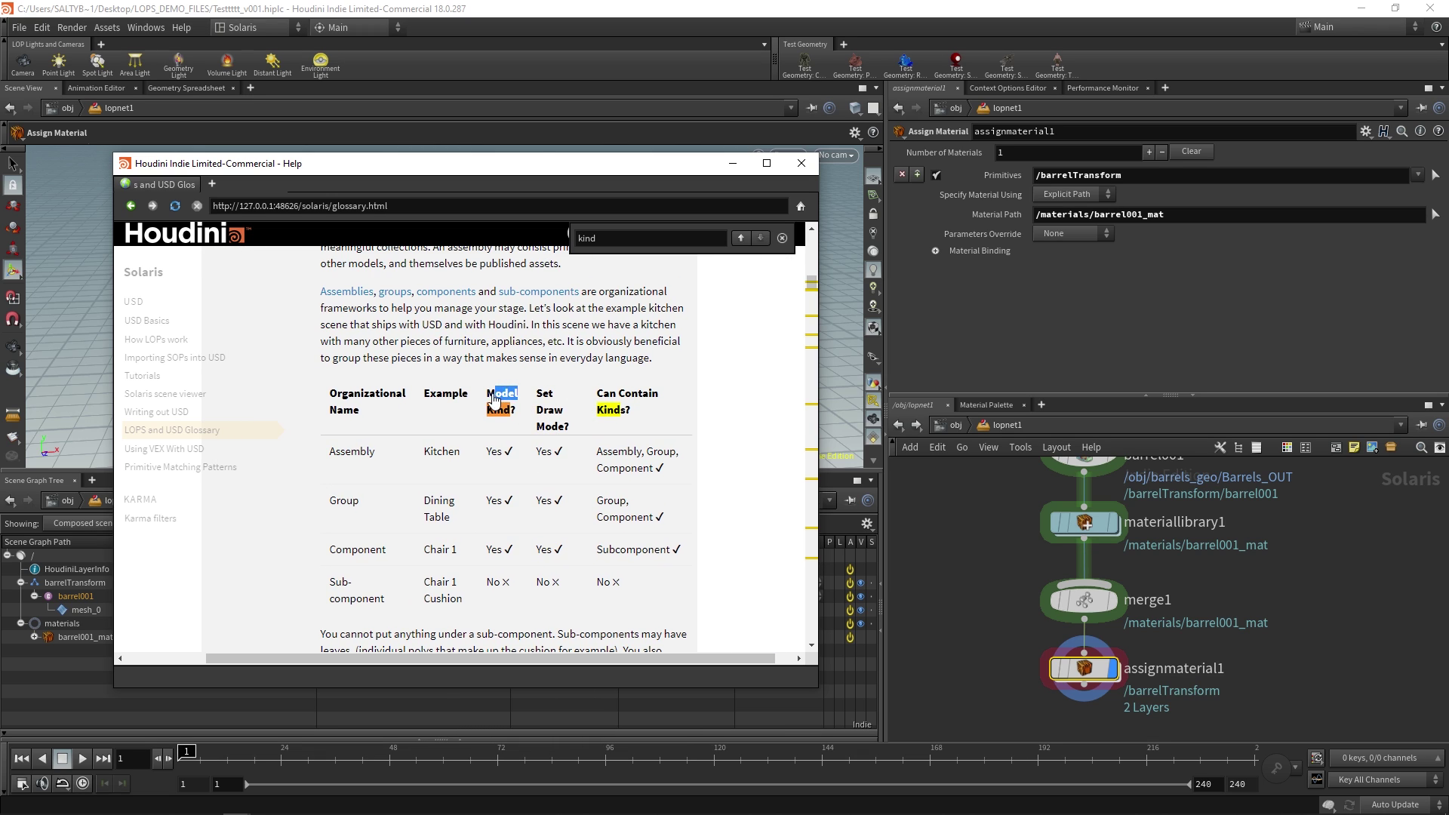
{"action": "left_click", "coordinate": [532, 447]}
{"action": "scroll", "coordinate": [530, 453], "scroll_direction": "up", "scroll_amount": 1}
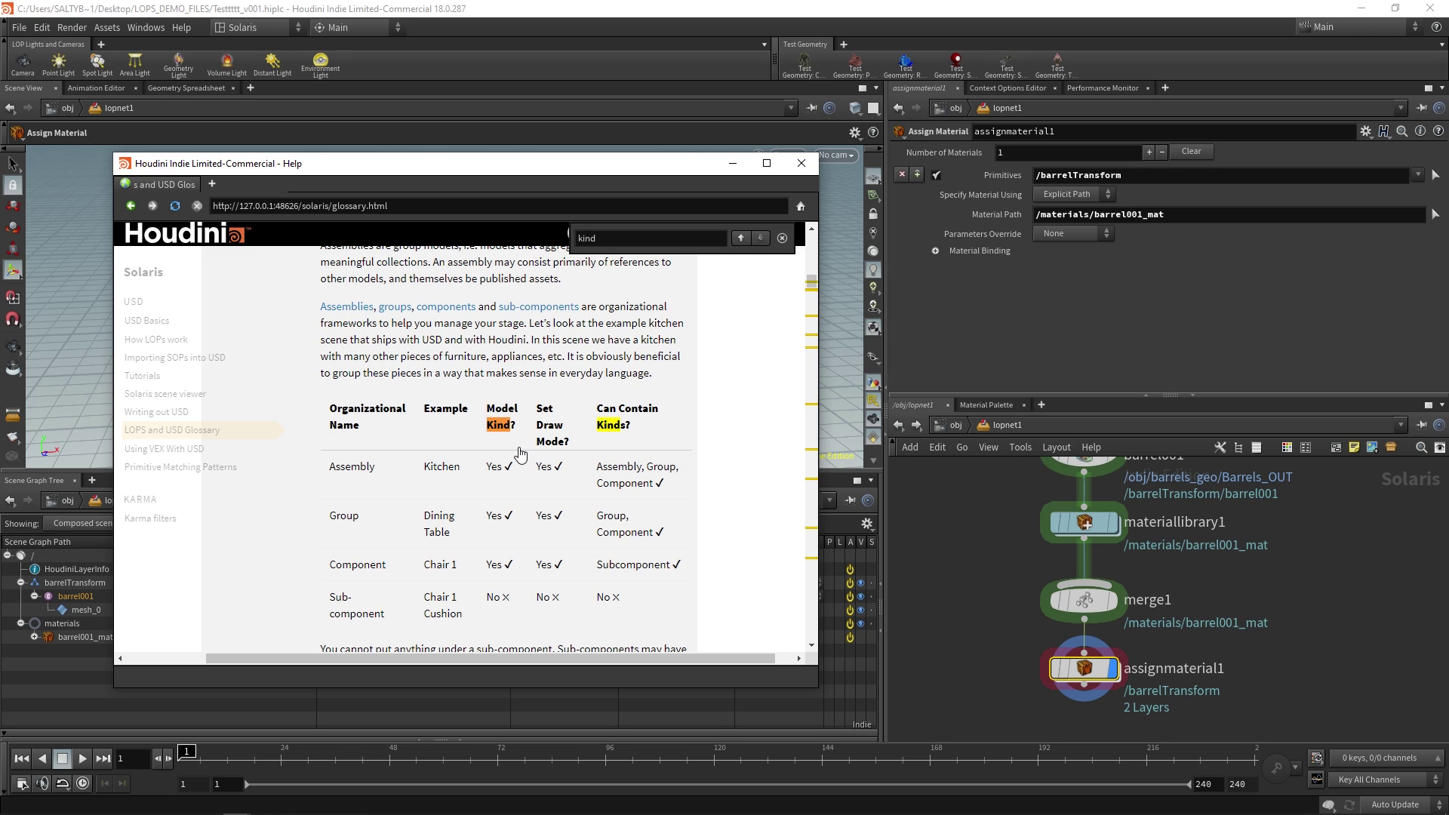
{"action": "scroll", "coordinate": [504, 455], "scroll_direction": "up", "scroll_amount": 2}
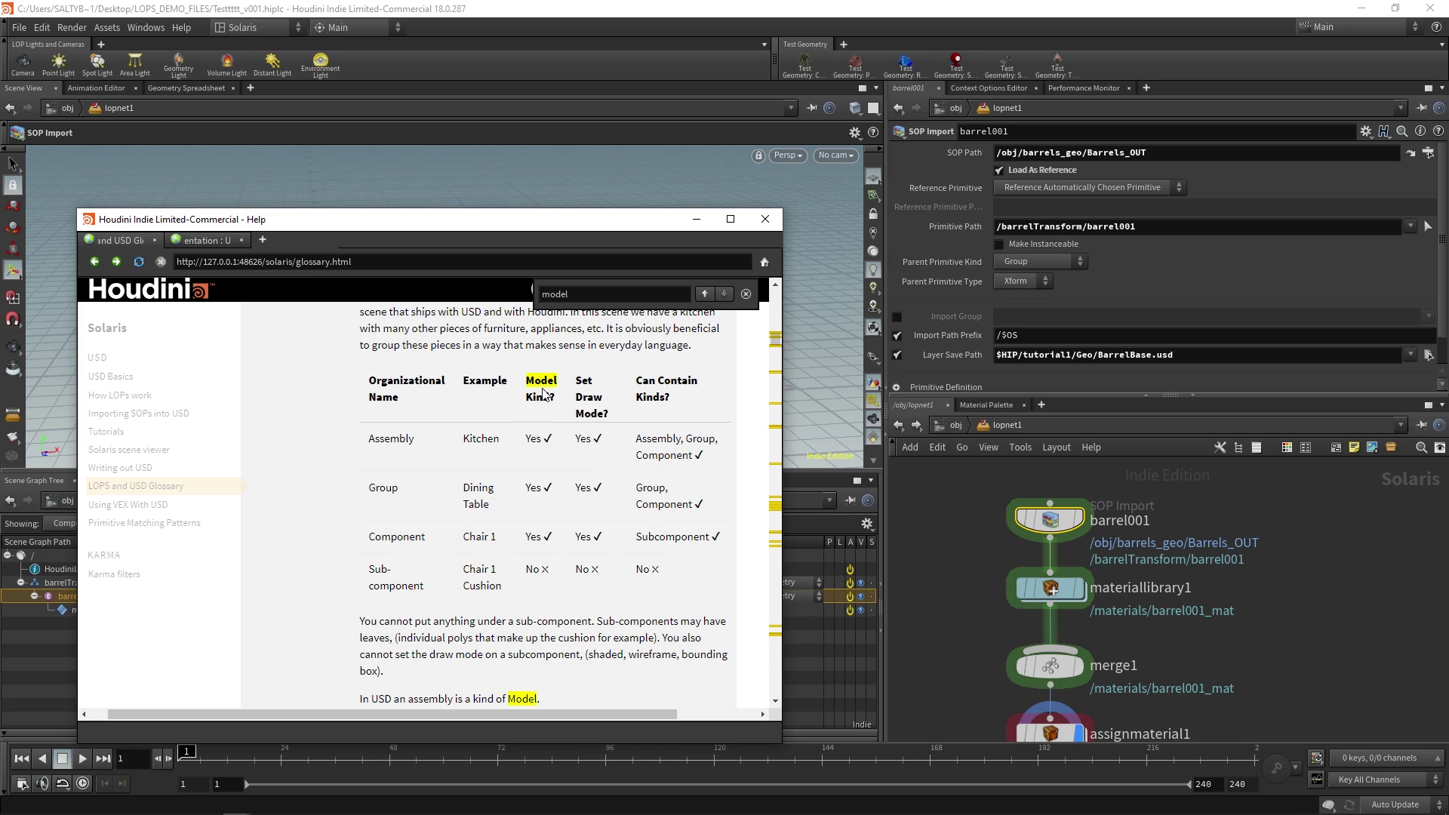
{"action": "double_click", "coordinate": [473, 444]}
{"action": "left_click", "coordinate": [656, 447]}
{"action": "double_click", "coordinate": [640, 444]}
{"action": "mouse_move", "coordinate": [685, 441]}
{"action": "left_mouse_down"}
{"action": "mouse_move", "coordinate": [721, 450]}
{"action": "mouse_move", "coordinate": [705, 457]}
{"action": "left_mouse_up"}
{"action": "double_click", "coordinate": [470, 444]}
{"action": "left_click_drag", "start_coordinate": [369, 444], "coordinate": [413, 447]}
{"action": "left_click", "coordinate": [543, 386]}
{"action": "left_click_drag", "start_coordinate": [527, 402], "coordinate": [550, 407]}
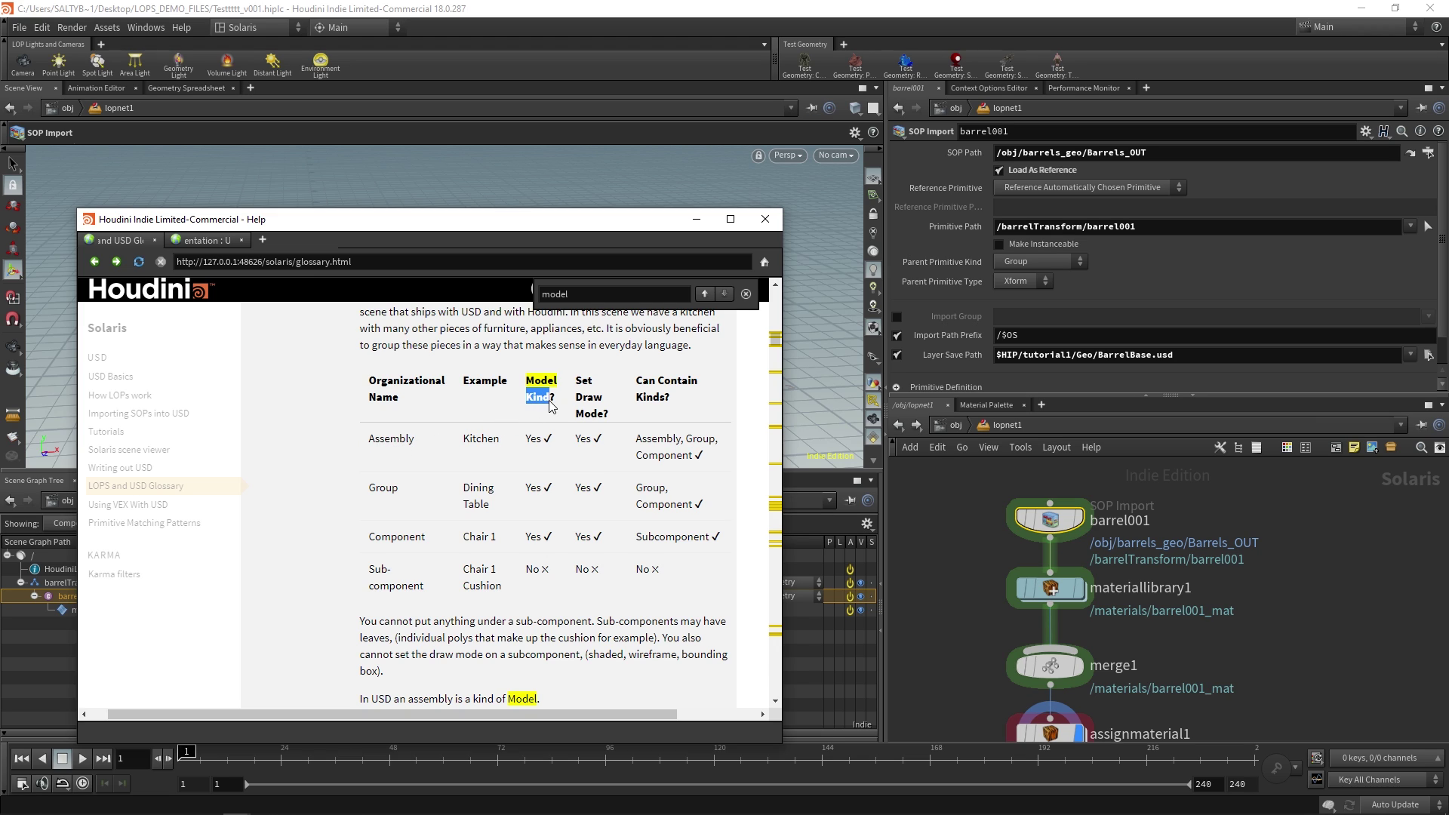
{"action": "left_click", "coordinate": [408, 447]}
{"action": "scroll", "coordinate": [481, 469], "scroll_direction": "down", "scroll_amount": 1}
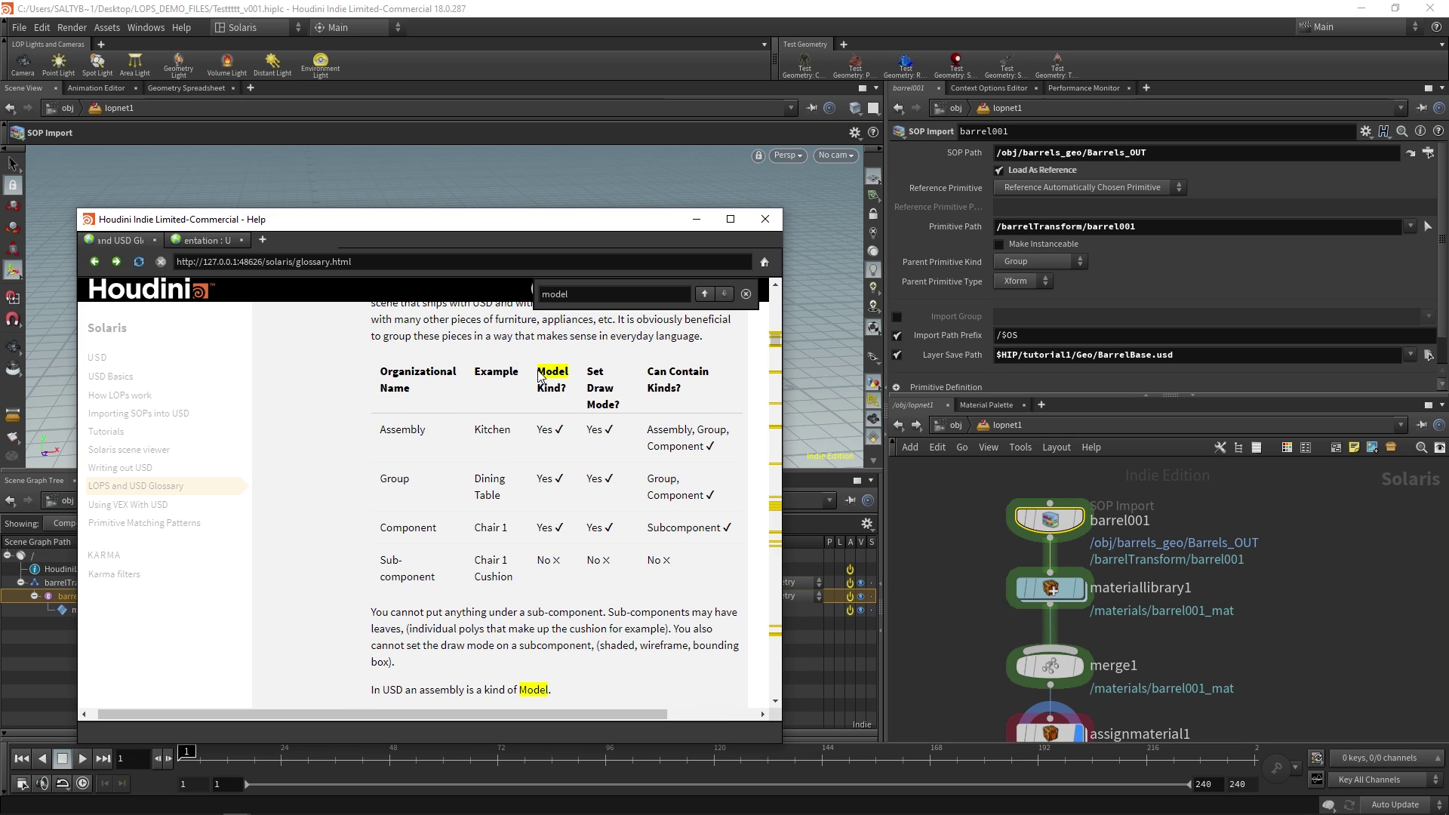
{"action": "left_click_drag", "start_coordinate": [538, 371], "coordinate": [564, 393]}
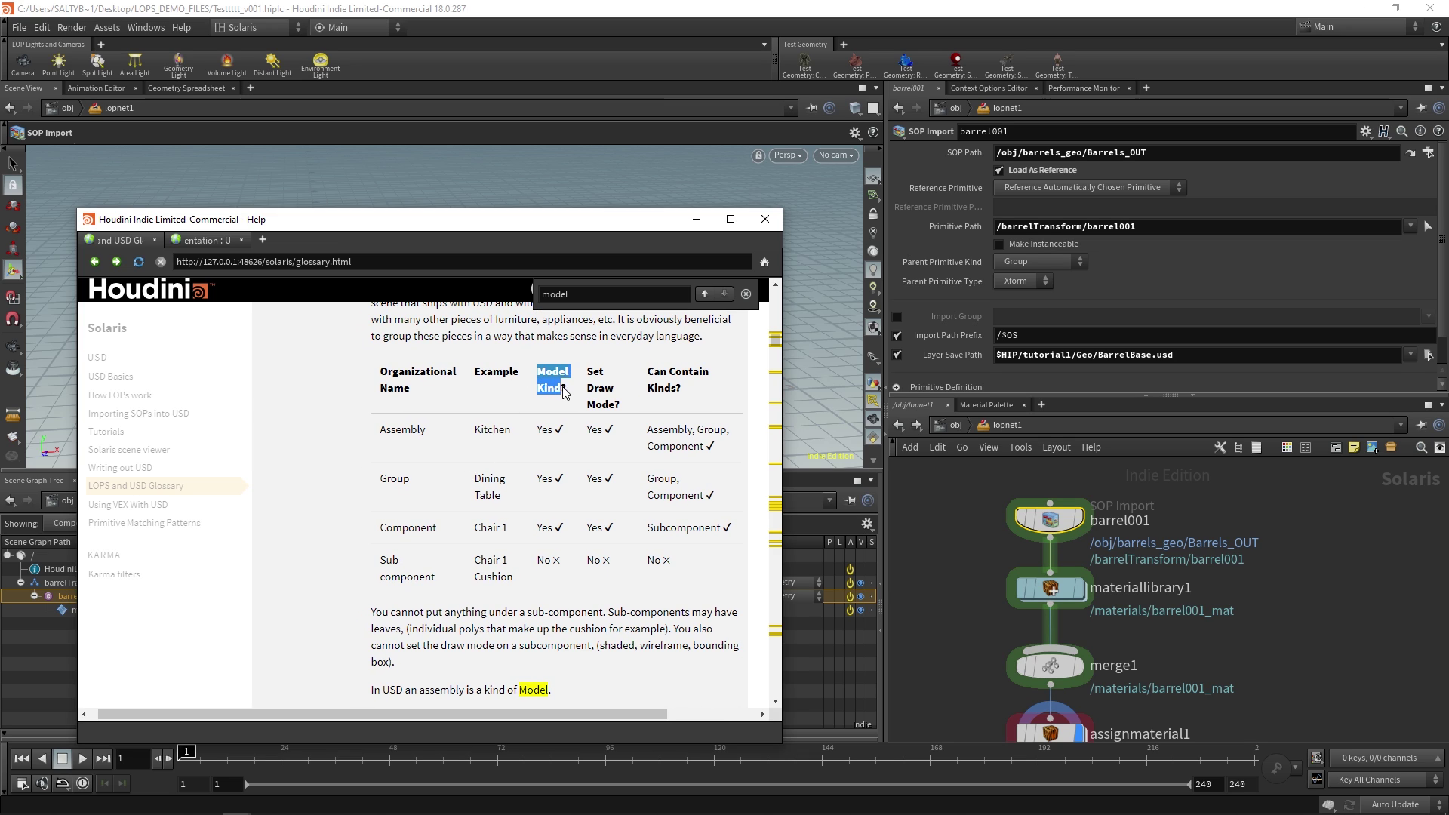
{"action": "left_click", "coordinate": [559, 438]}
{"action": "left_click_drag", "start_coordinate": [381, 438], "coordinate": [513, 436]}
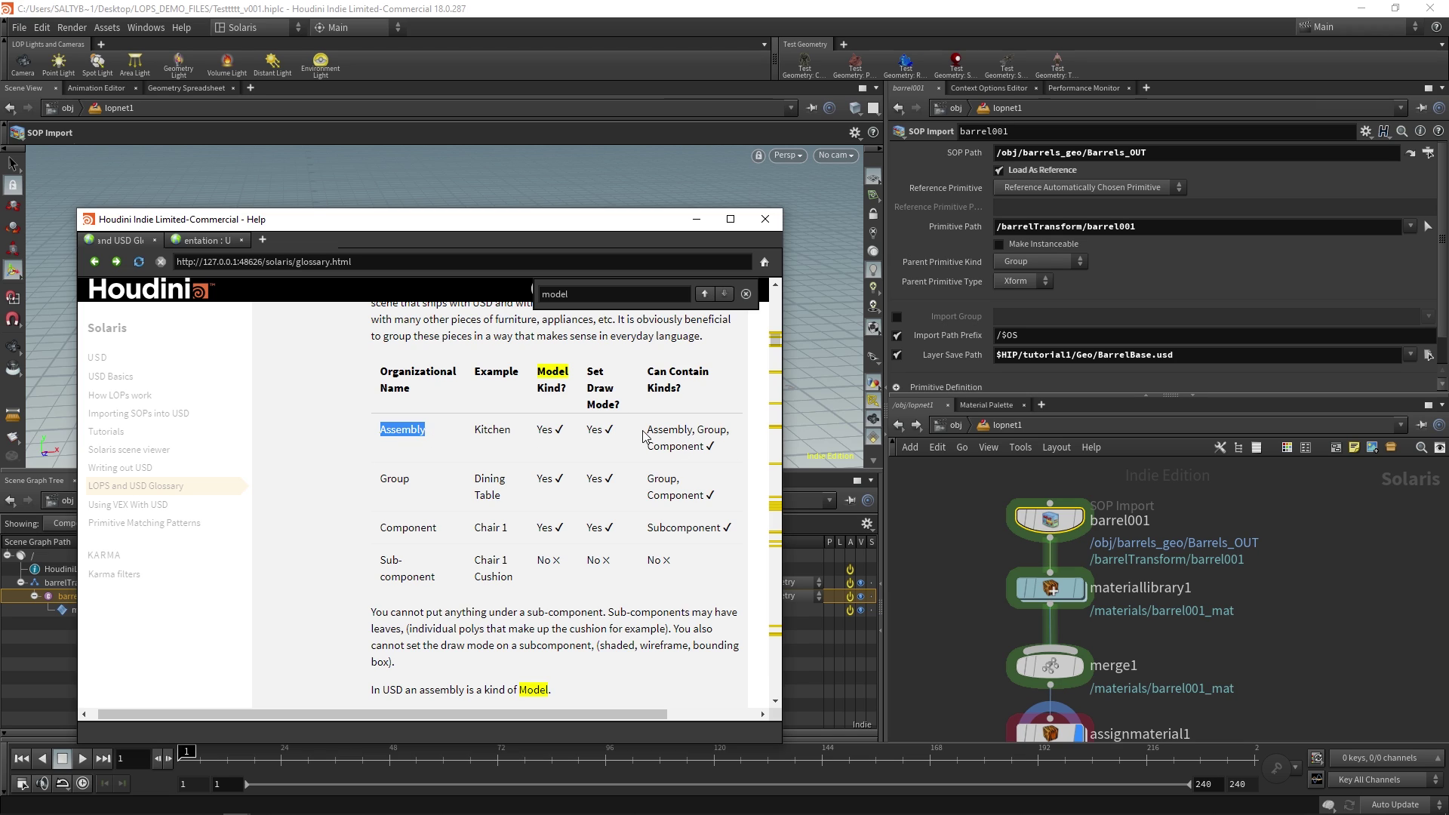
{"action": "left_click_drag", "start_coordinate": [645, 436], "coordinate": [695, 438]}
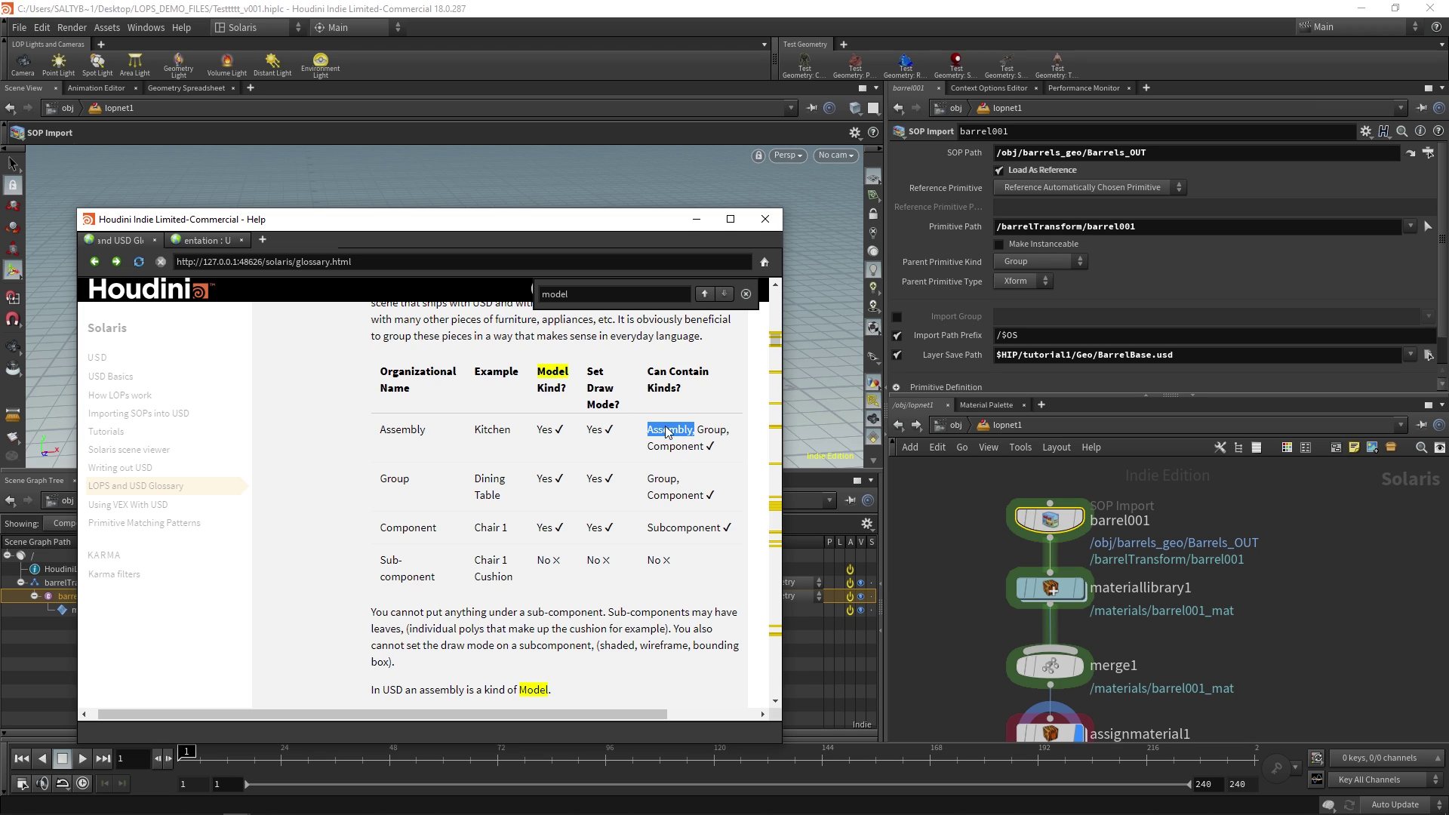
{"action": "left_click", "coordinate": [499, 436]}
{"action": "left_click_drag", "start_coordinate": [383, 435], "coordinate": [431, 438]}
{"action": "left_click", "coordinate": [443, 436]}
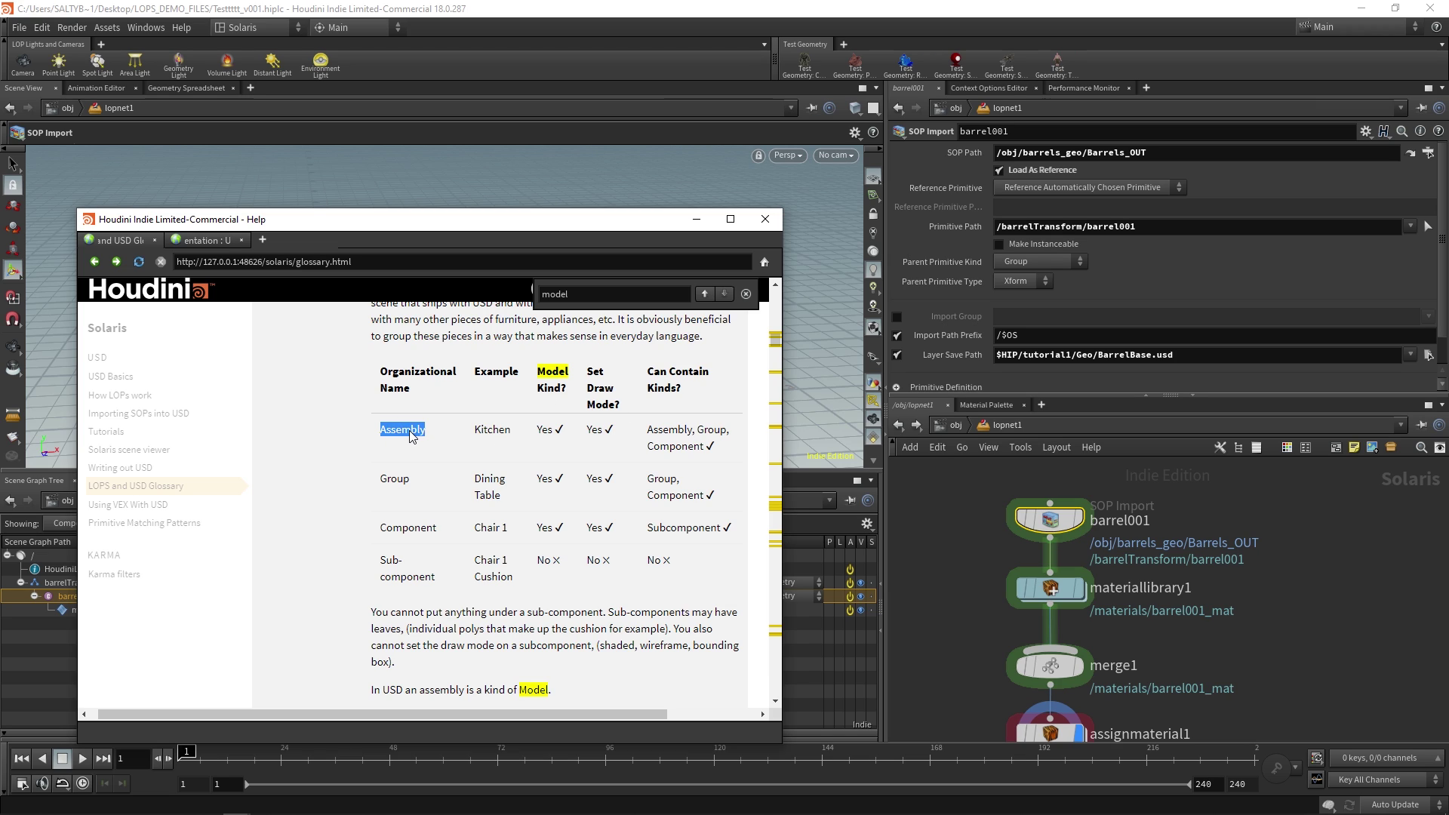
{"action": "left_click_drag", "start_coordinate": [476, 436], "coordinate": [516, 438]}
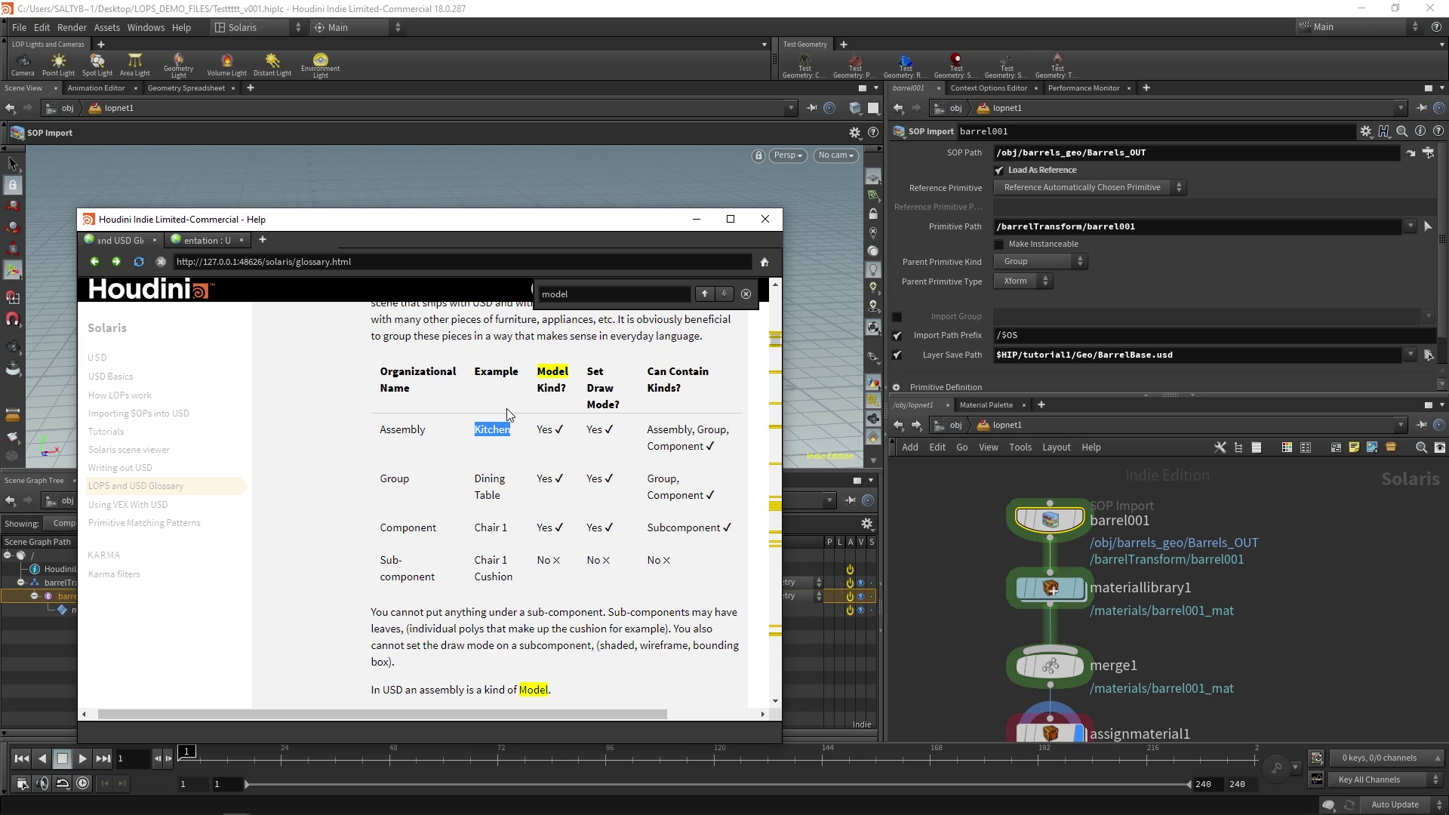
{"action": "left_click_drag", "start_coordinate": [380, 430], "coordinate": [426, 436]}
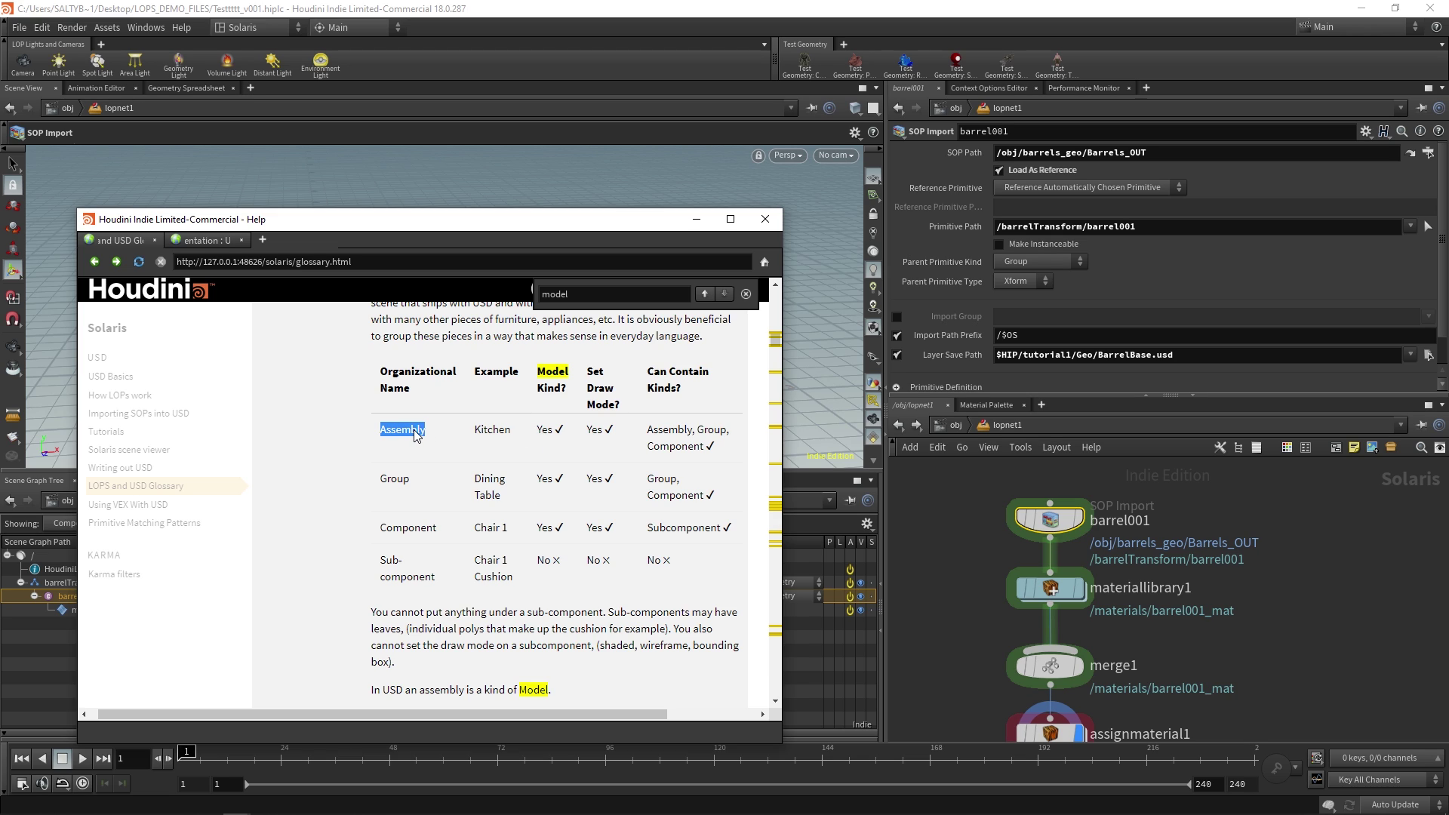
{"action": "left_click_drag", "start_coordinate": [535, 371], "coordinate": [572, 379]}
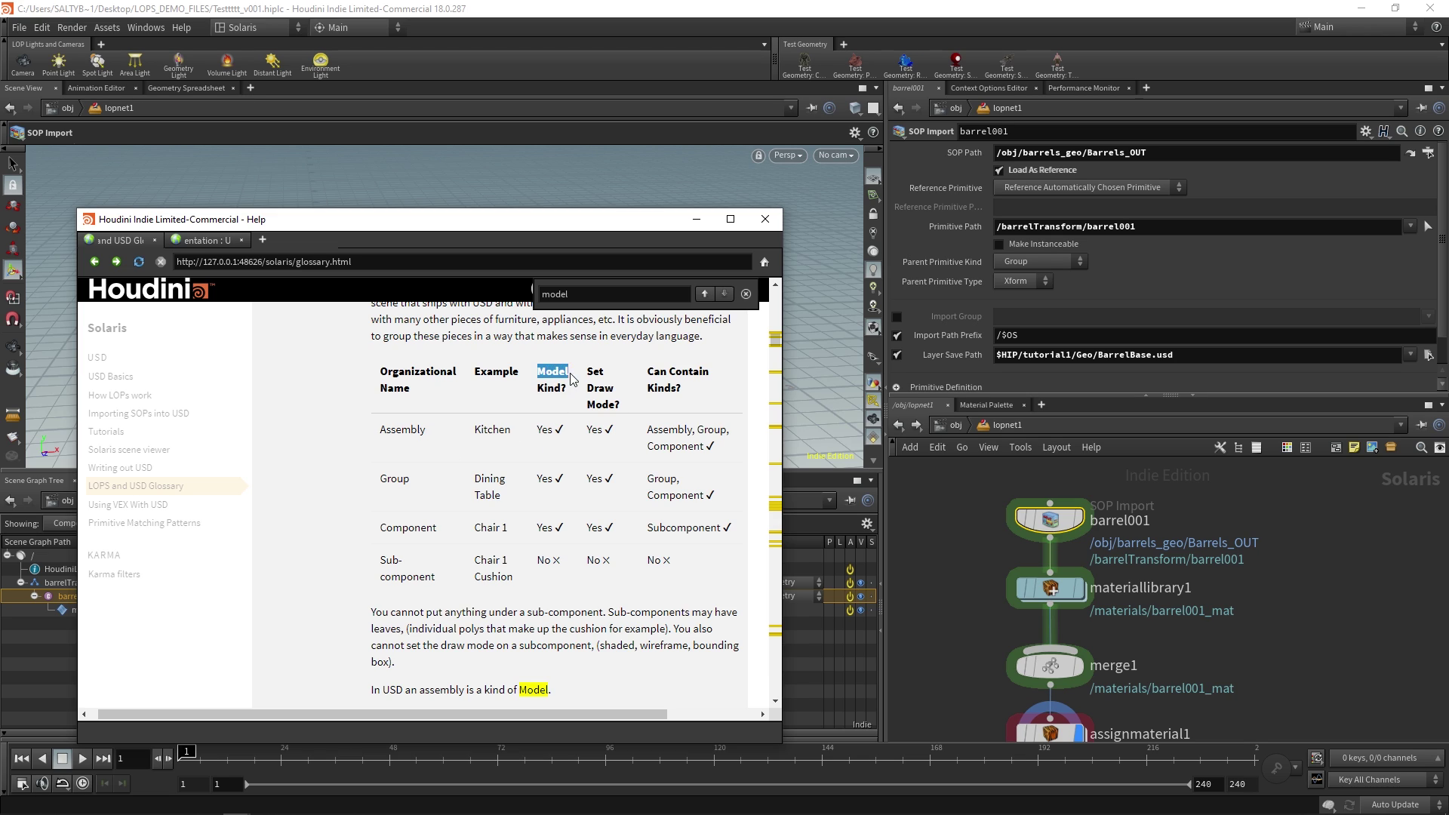
{"action": "left_click_drag", "start_coordinate": [378, 436], "coordinate": [430, 437]}
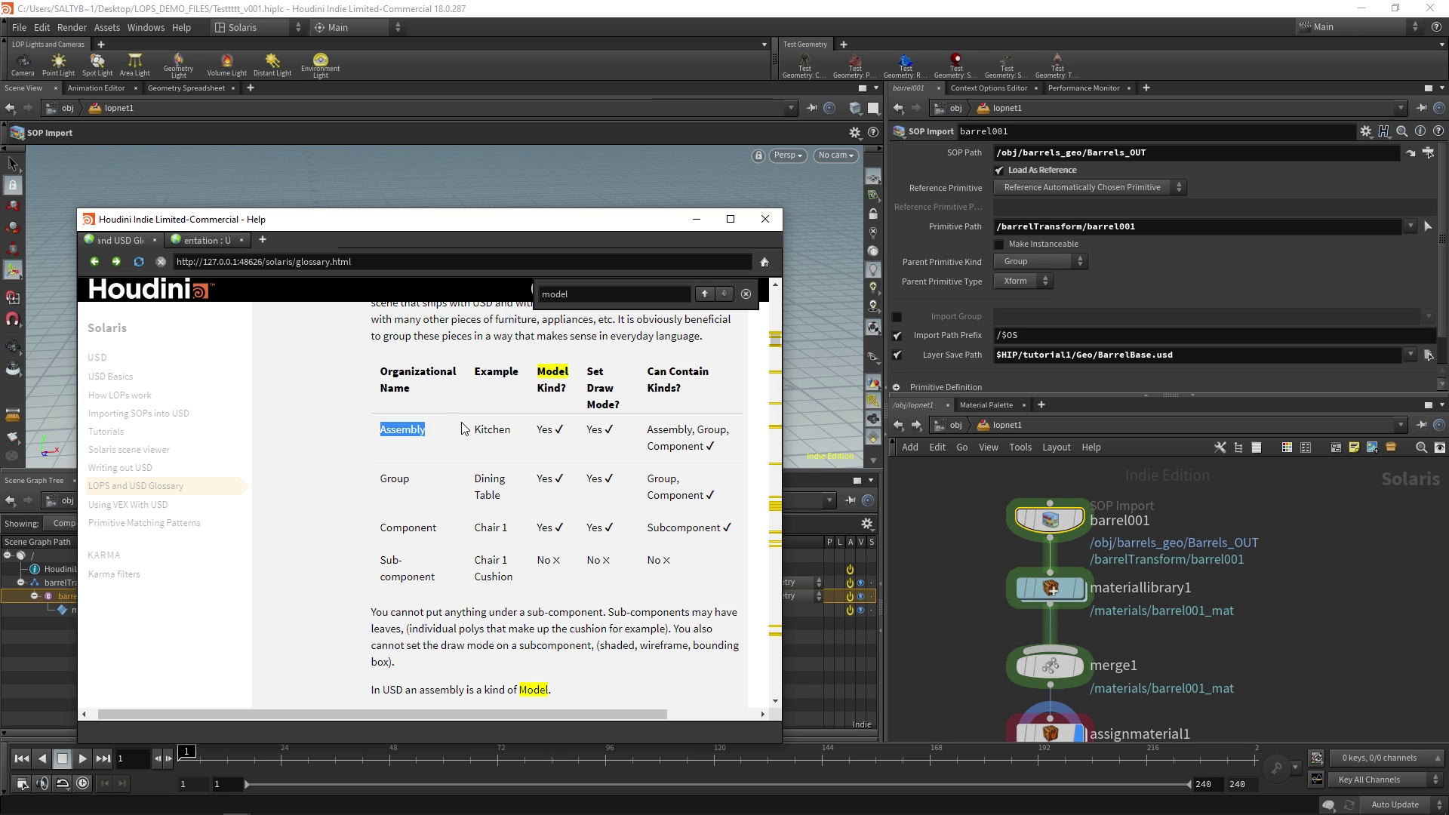
{"action": "left_click_drag", "start_coordinate": [536, 372], "coordinate": [570, 378]}
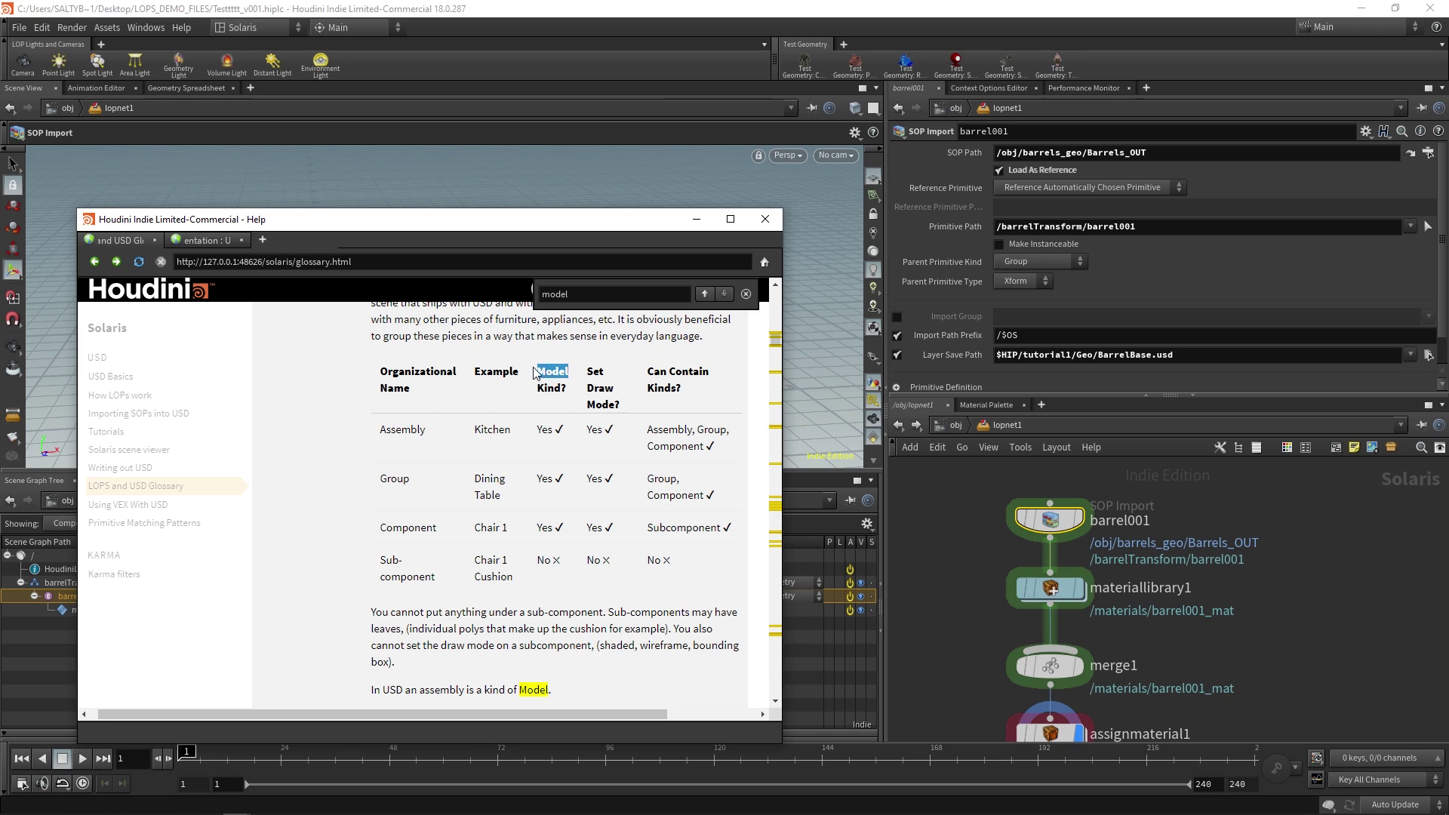
{"action": "left_click", "coordinate": [520, 451]}
{"action": "scroll", "coordinate": [521, 453], "scroll_direction": "down", "scroll_amount": 1}
{"action": "scroll", "coordinate": [497, 443], "scroll_direction": "up", "scroll_amount": 1}
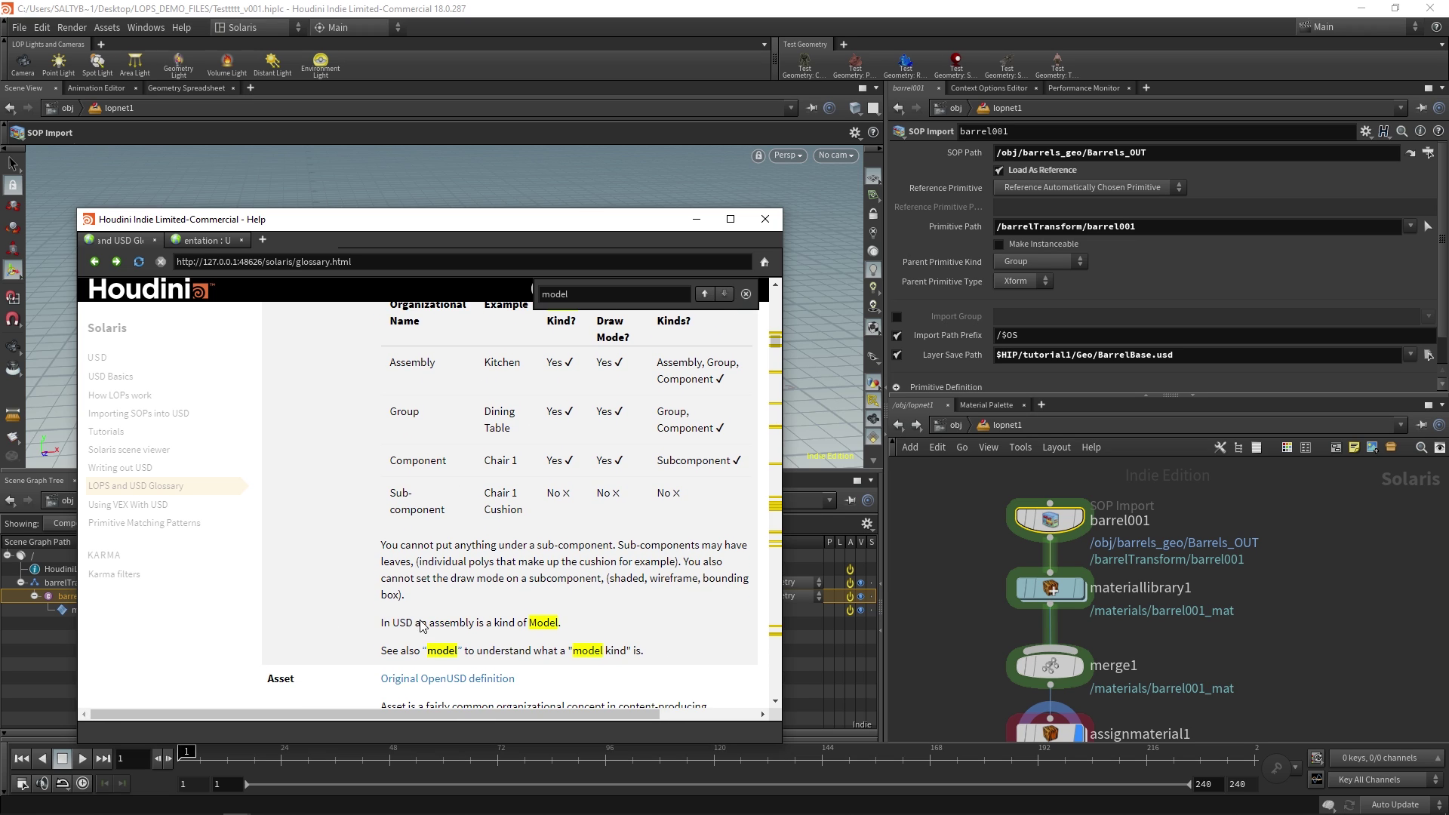
{"action": "left_click_drag", "start_coordinate": [380, 625], "coordinate": [516, 629]}
{"action": "left_click", "coordinate": [498, 633]}
{"action": "scroll", "coordinate": [498, 635], "scroll_direction": "up", "scroll_amount": 1}
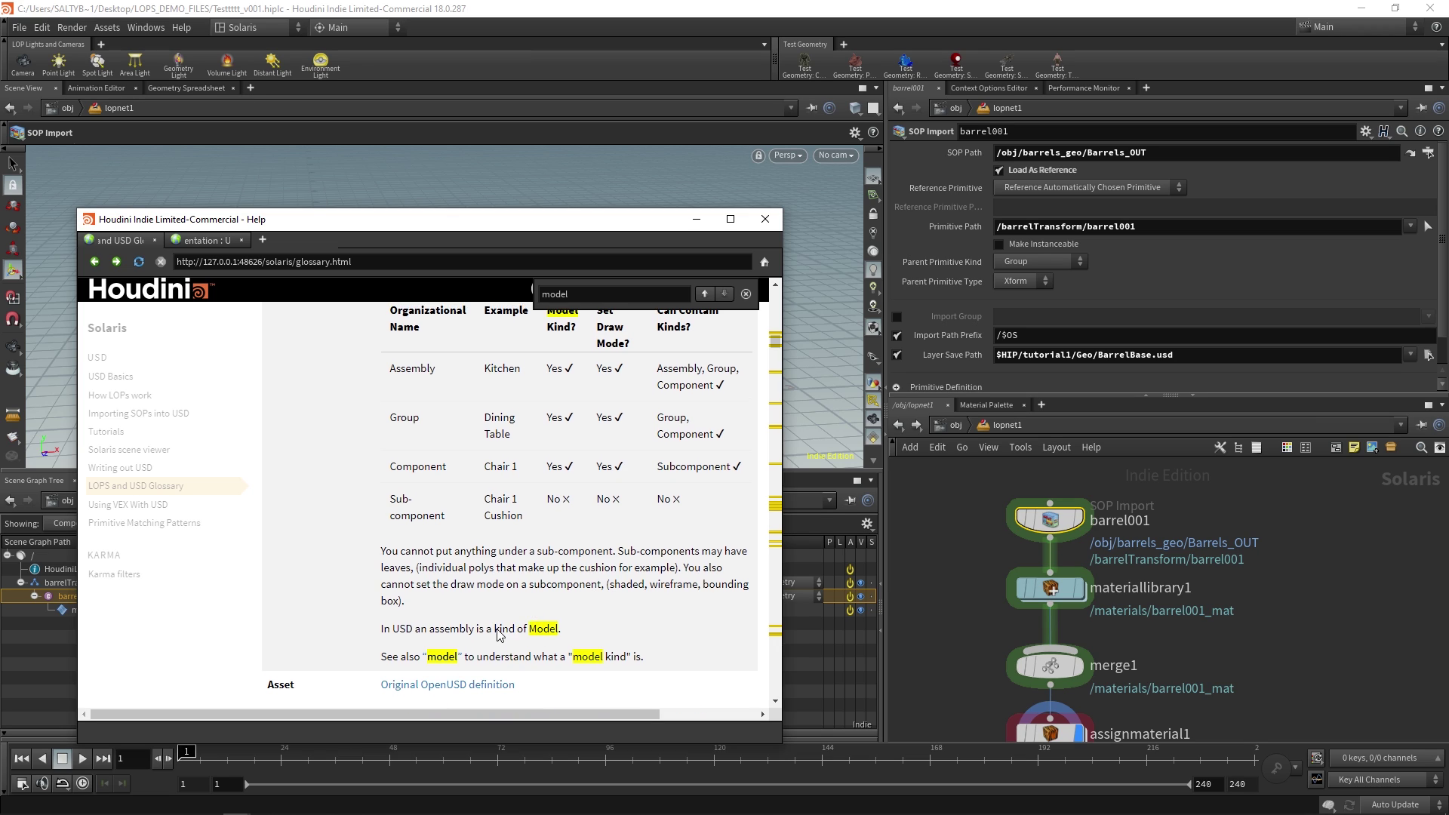
{"action": "scroll", "coordinate": [528, 630], "scroll_direction": "up", "scroll_amount": 1}
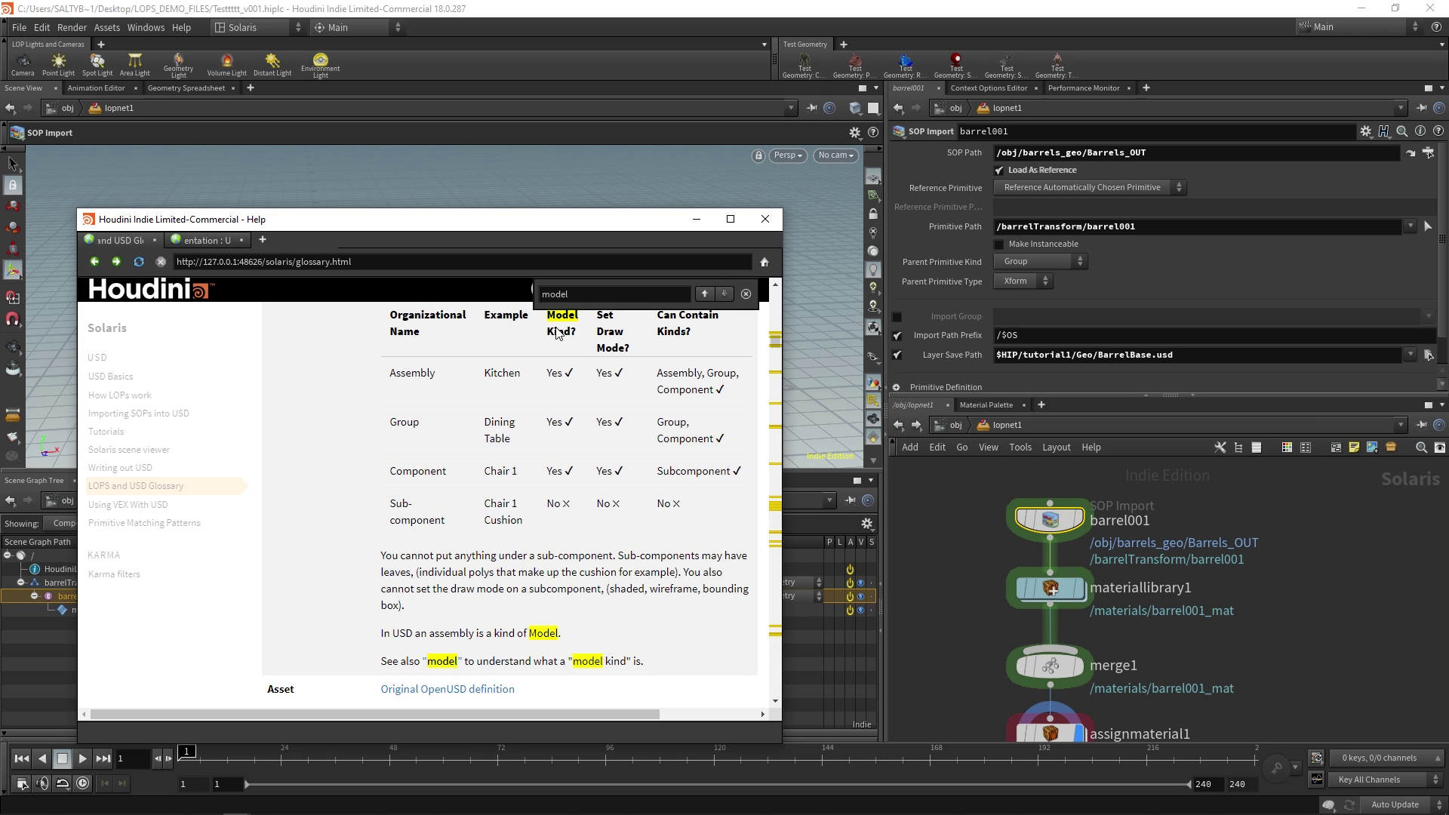
{"action": "left_click_drag", "start_coordinate": [557, 327], "coordinate": [551, 339]}
{"action": "left_click_drag", "start_coordinate": [494, 634], "coordinate": [501, 638]}
{"action": "left_click", "coordinate": [427, 636]}
{"action": "left_click_drag", "start_coordinate": [526, 634], "coordinate": [561, 634]}
{"action": "left_click", "coordinate": [572, 632]}
{"action": "left_click_drag", "start_coordinate": [390, 372], "coordinate": [436, 379]}
{"action": "left_click_drag", "start_coordinate": [528, 634], "coordinate": [559, 639]}
{"action": "left_click", "coordinate": [568, 643]}
{"action": "scroll", "coordinate": [566, 626], "scroll_direction": "down", "scroll_amount": 1}
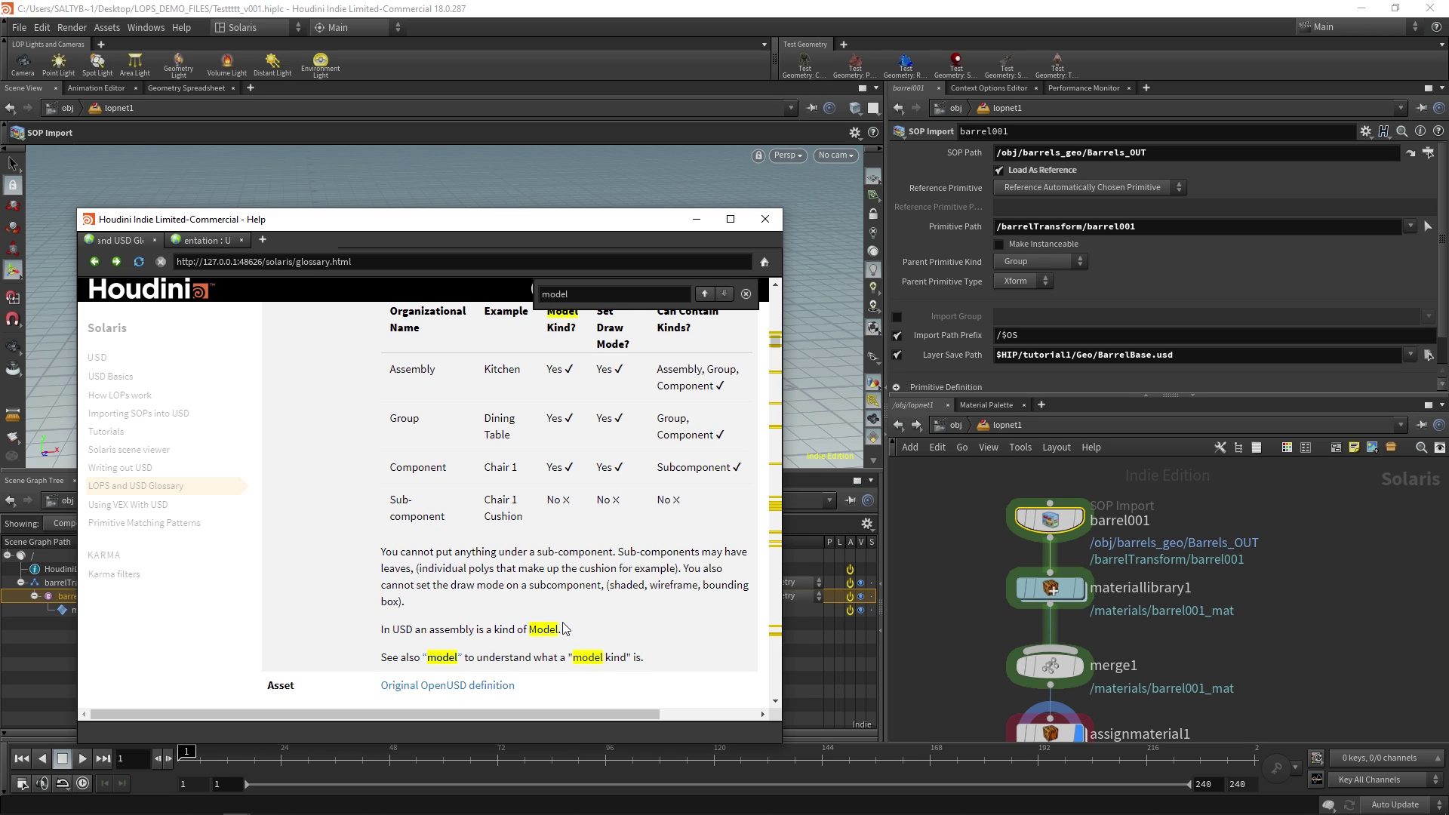
{"action": "scroll", "coordinate": [665, 558], "scroll_direction": "right", "scroll_amount": 1}
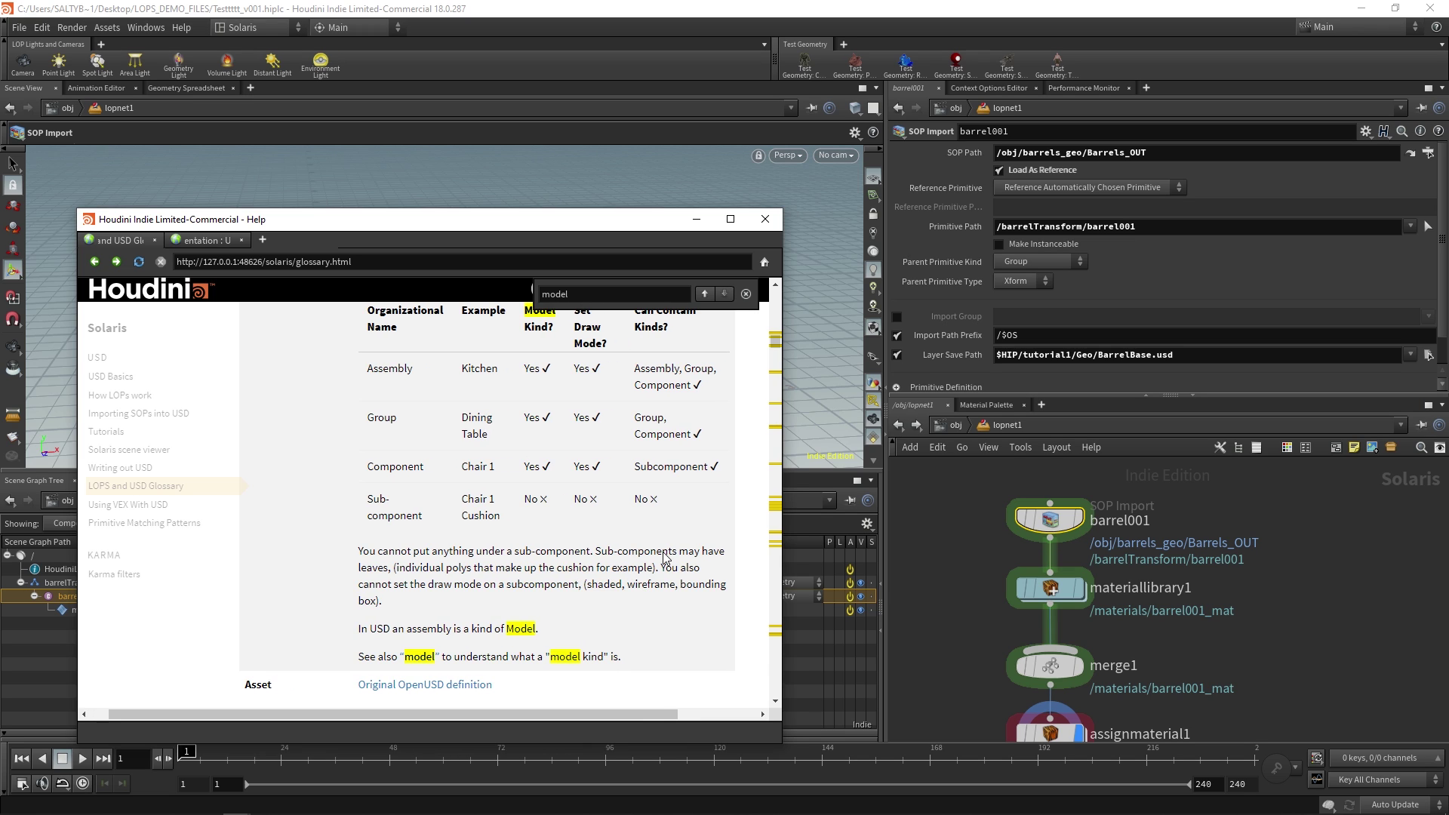
{"action": "scroll", "coordinate": [665, 559], "scroll_direction": "right", "scroll_amount": 1}
{"action": "scroll", "coordinate": [665, 559], "scroll_direction": "up", "scroll_amount": 3}
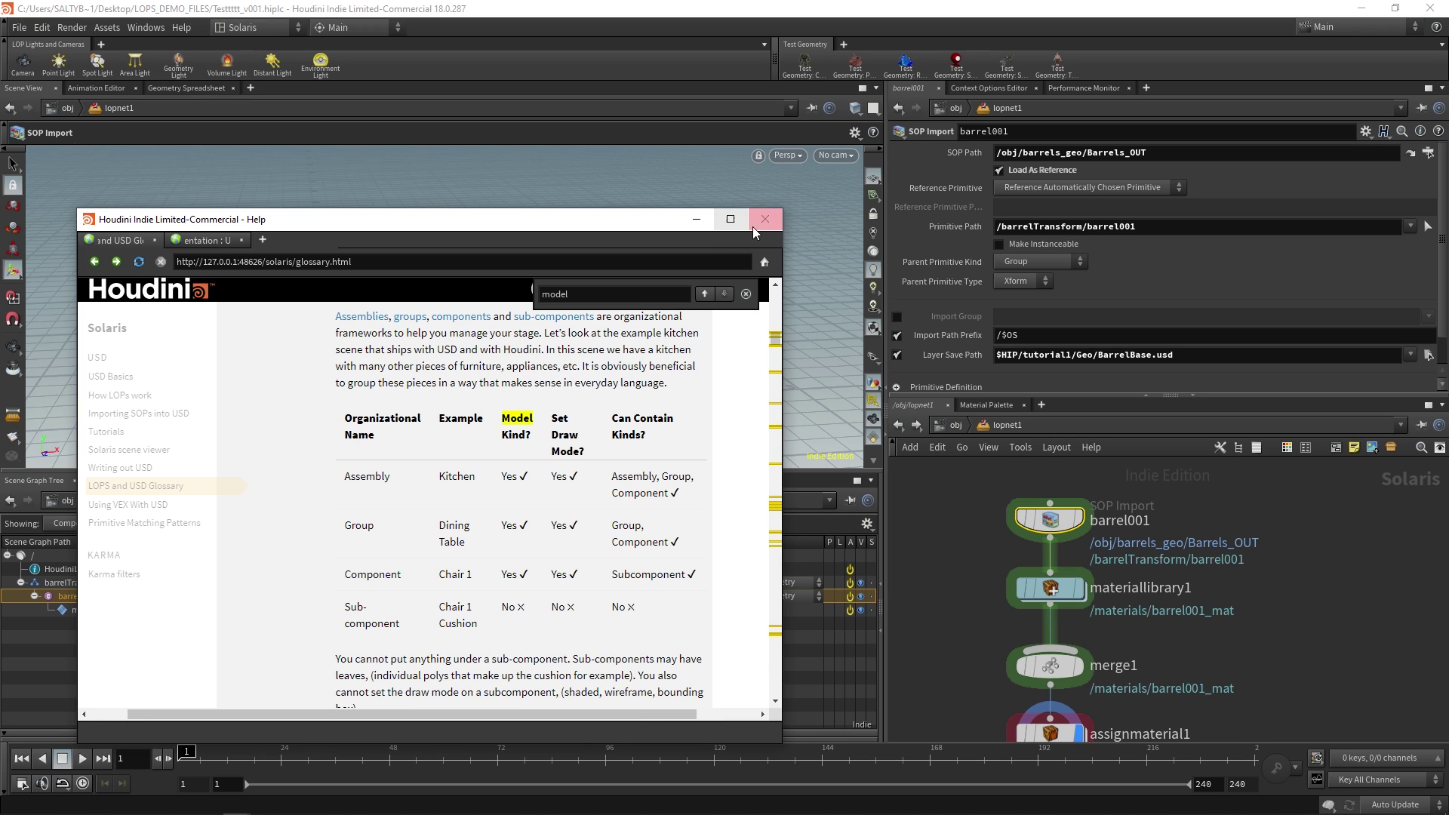